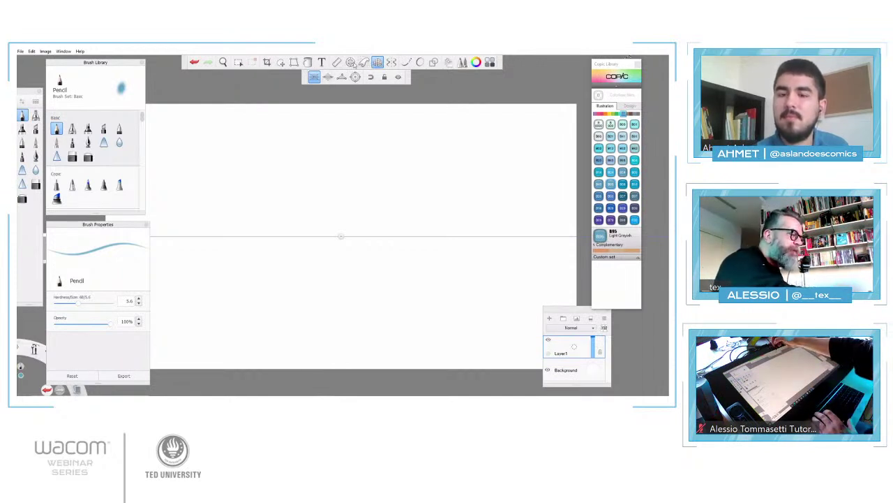
Switch the perspective guide to two-point and sketch a large box with a central corner edge and edges converging on both vanishing points.
left_click(328, 76)
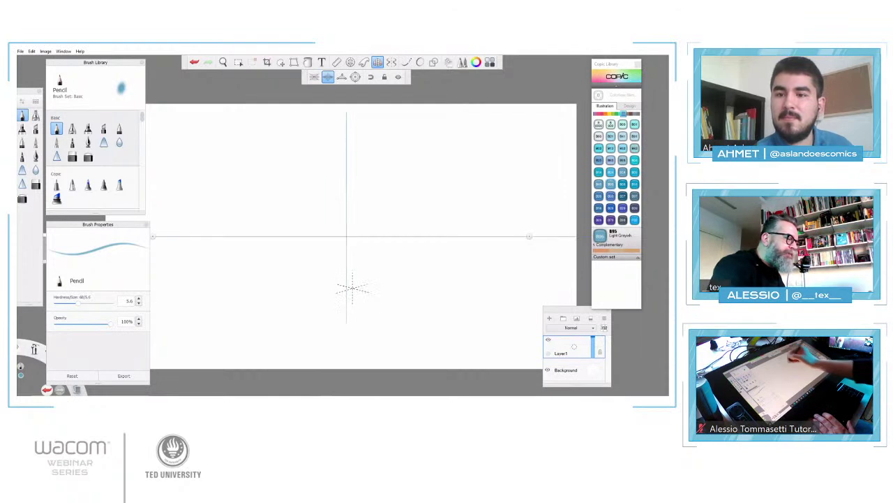
left_click_drag(364, 105, 196, 208)
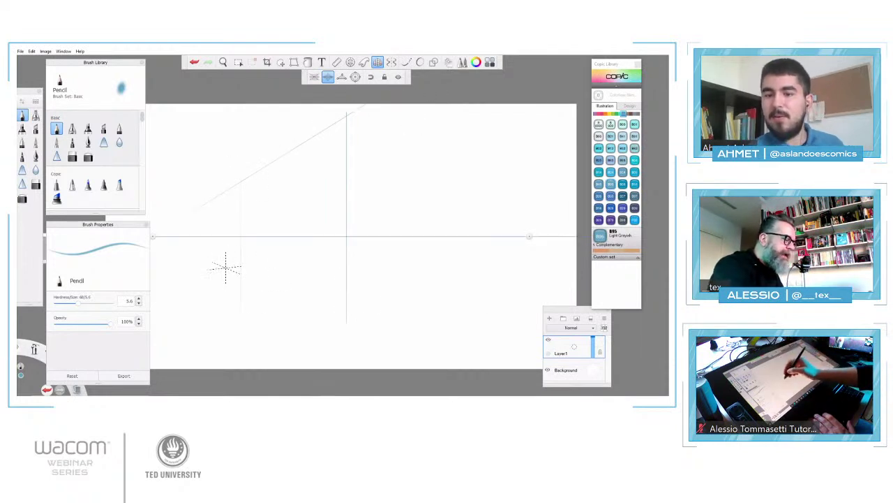
left_click_drag(226, 267, 368, 328)
left_click_drag(241, 182, 241, 308)
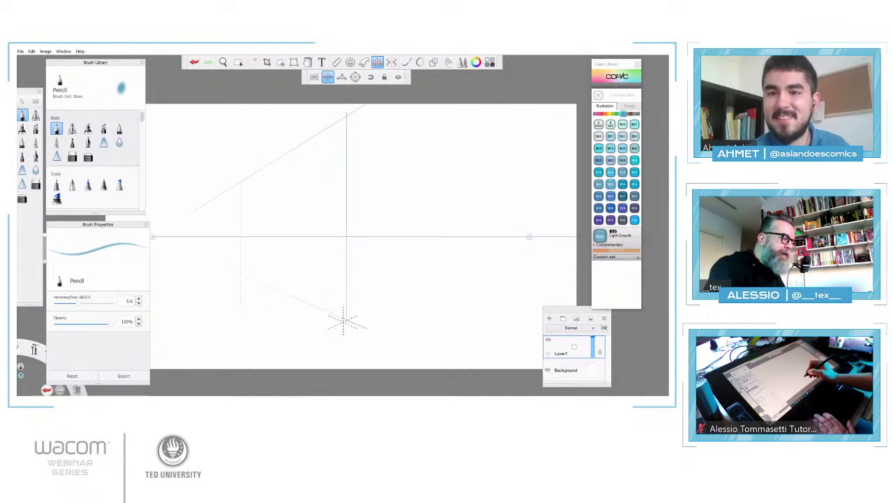
left_click_drag(503, 251, 347, 321)
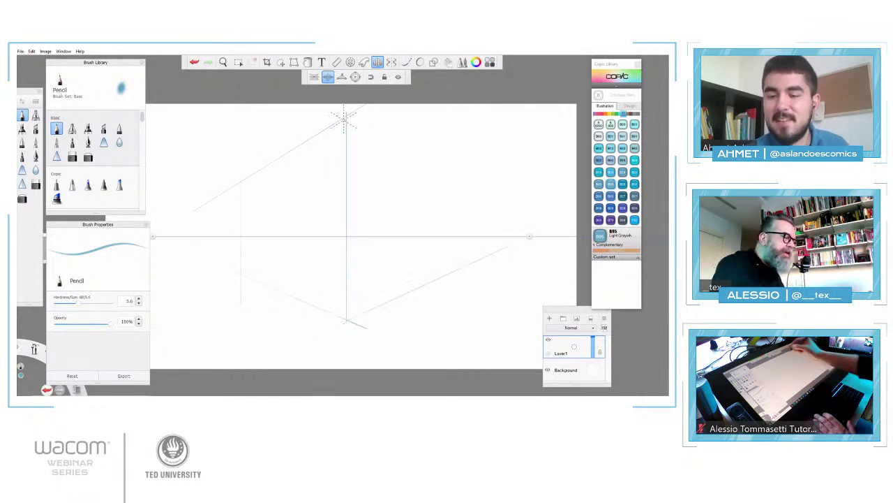
mouse_move(342, 114)
left_mouse_down()
mouse_move(468, 196)
mouse_move(456, 173)
mouse_move(454, 303)
left_mouse_up()
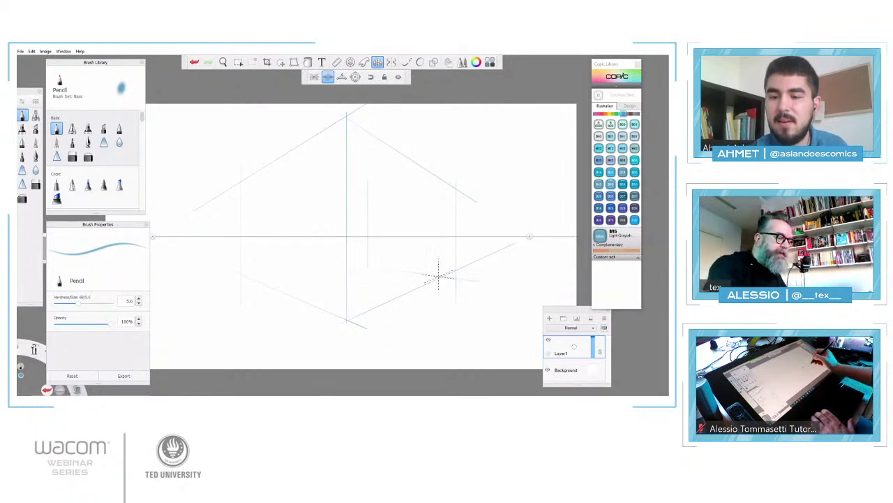
left_click_drag(357, 259, 492, 272)
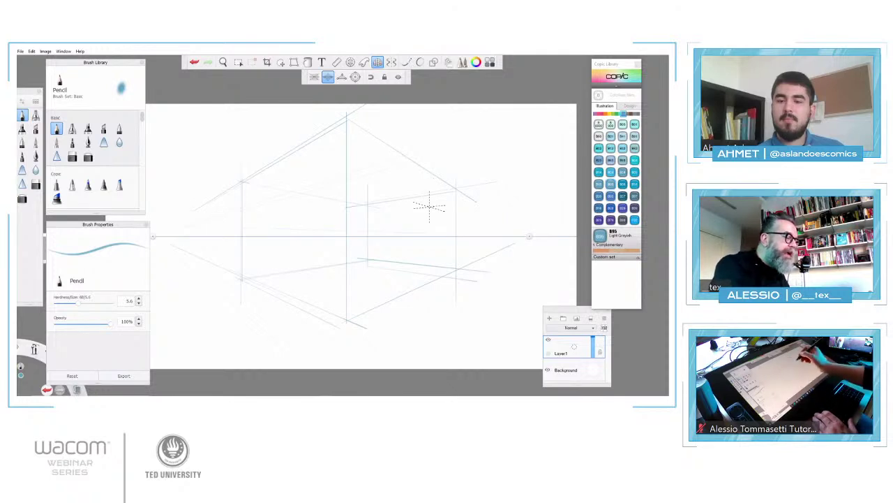
Outline an inset panel on the box's left face with a receding upper edge and vertical side edges.
mouse_move(246, 205)
left_mouse_down()
mouse_move(349, 175)
mouse_move(333, 178)
mouse_move(333, 259)
left_mouse_up()
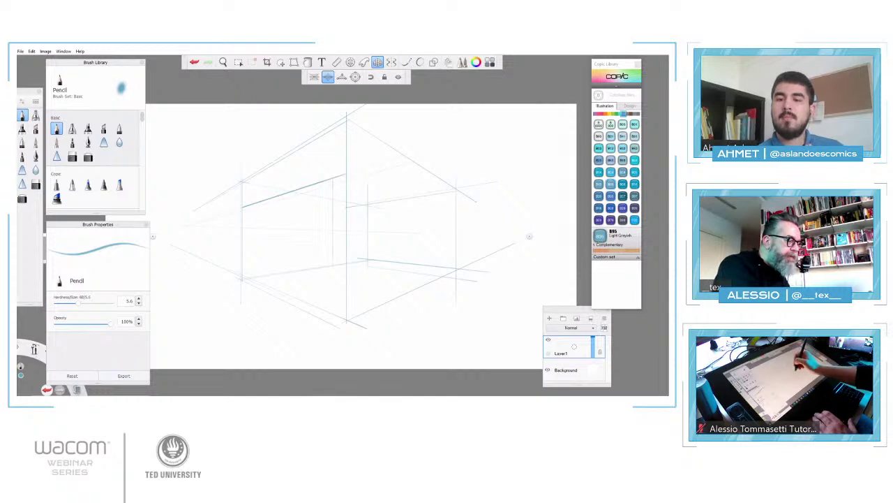
left_click_drag(333, 190, 333, 324)
left_click_drag(244, 186, 245, 279)
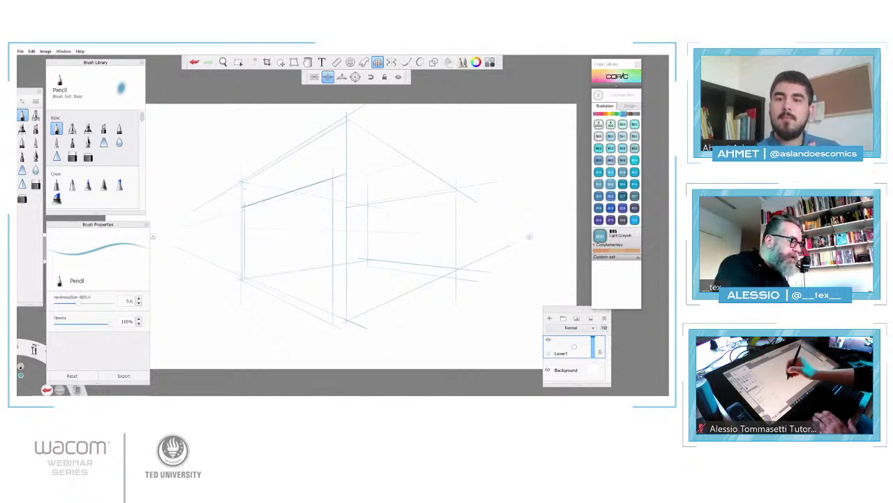
left_click_drag(244, 204, 245, 255)
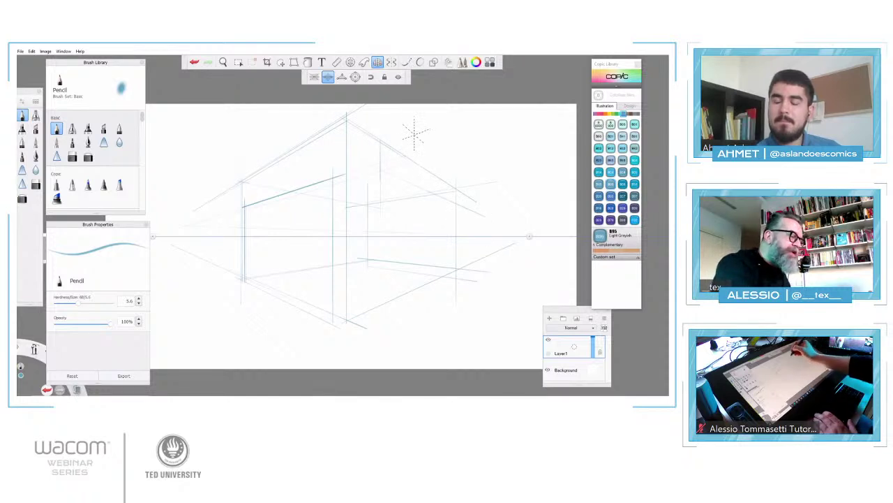
Sketch a projecting upper volume on the box's right side with a vertical corner, receding roof edges and a line down to the ground.
left_click_drag(412, 134, 416, 186)
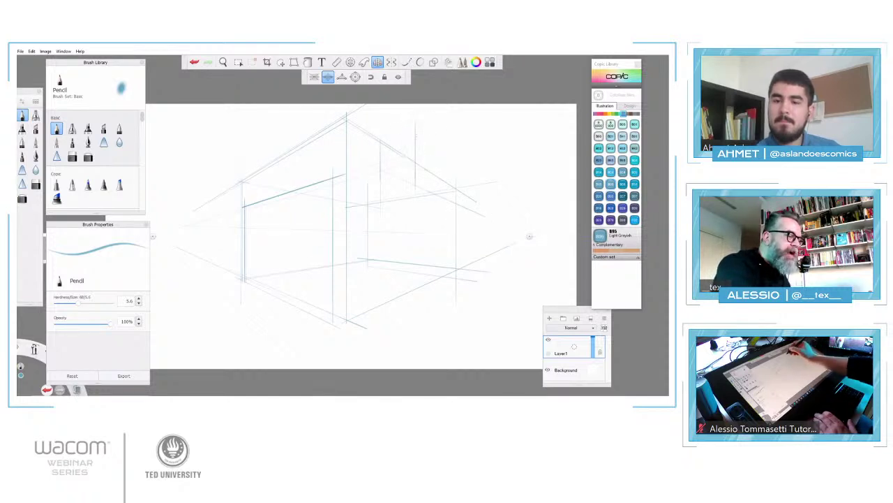
left_click_drag(415, 123, 441, 148)
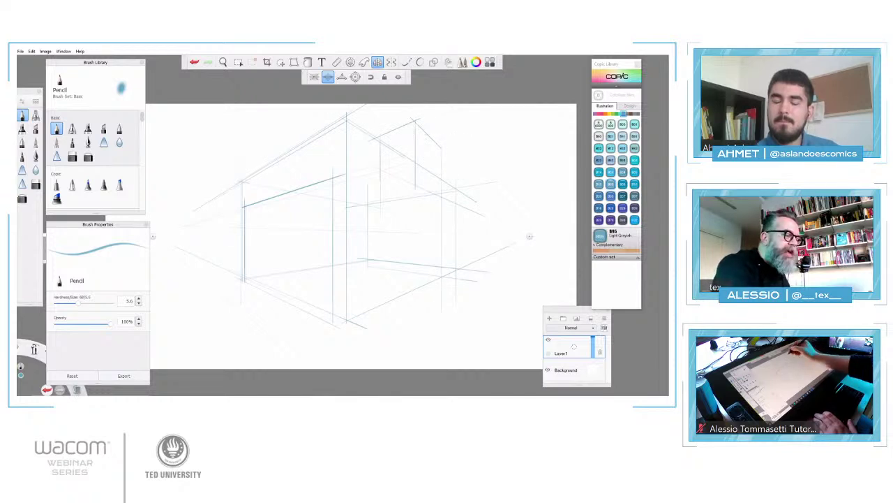
left_click_drag(414, 157, 414, 290)
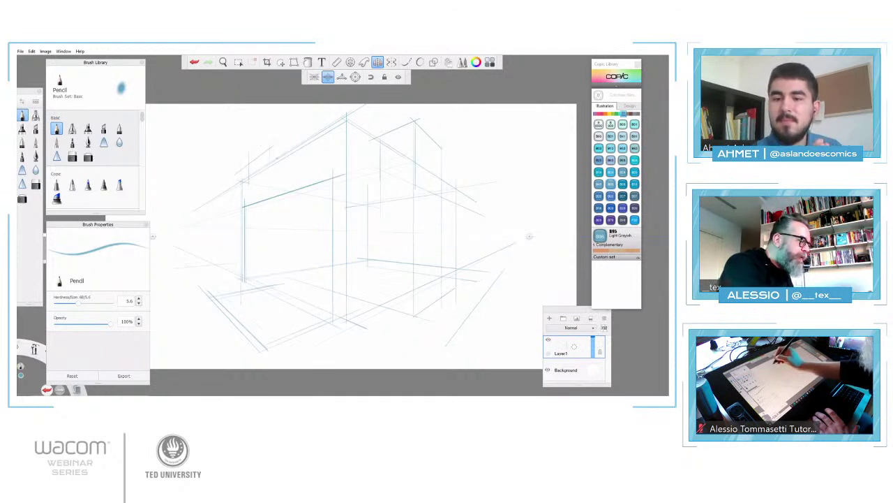
Block in the projecting volume on the building's left side and reinforce the vertical and roof edges of the right wing.
left_click_drag(243, 168, 278, 141)
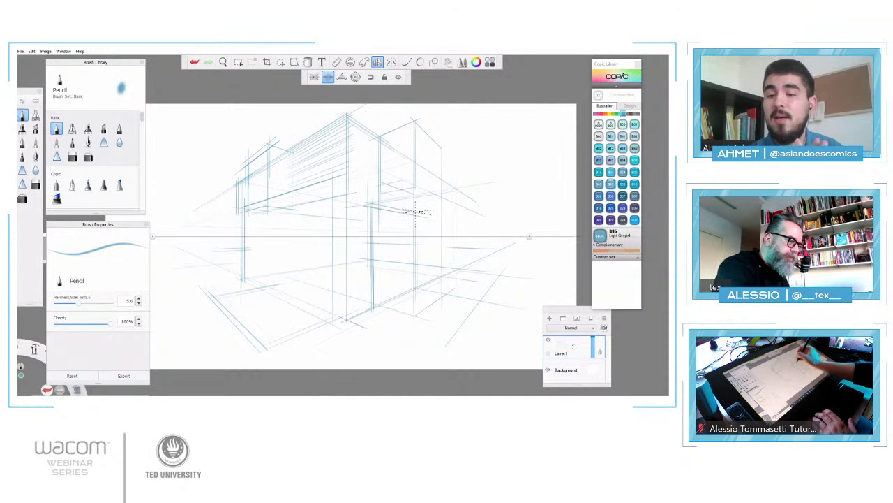
left_click_drag(370, 134, 370, 308)
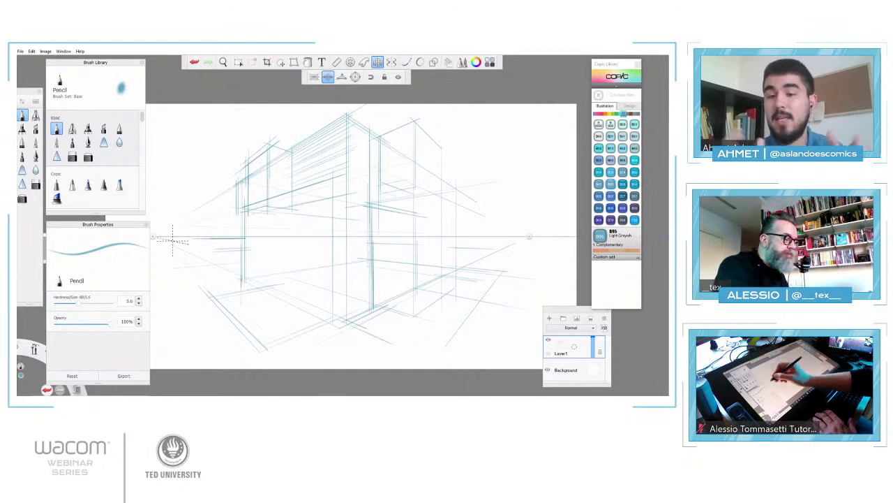
left_click_drag(458, 240, 479, 242)
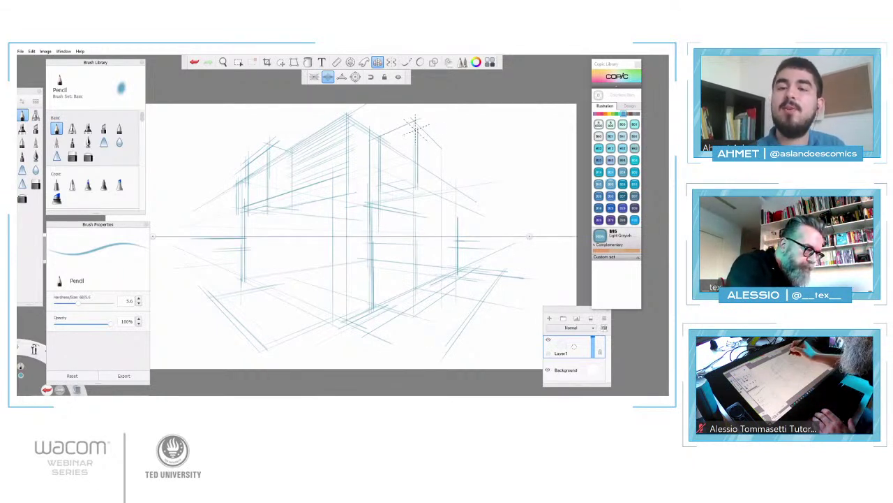
left_click_drag(441, 154, 457, 180)
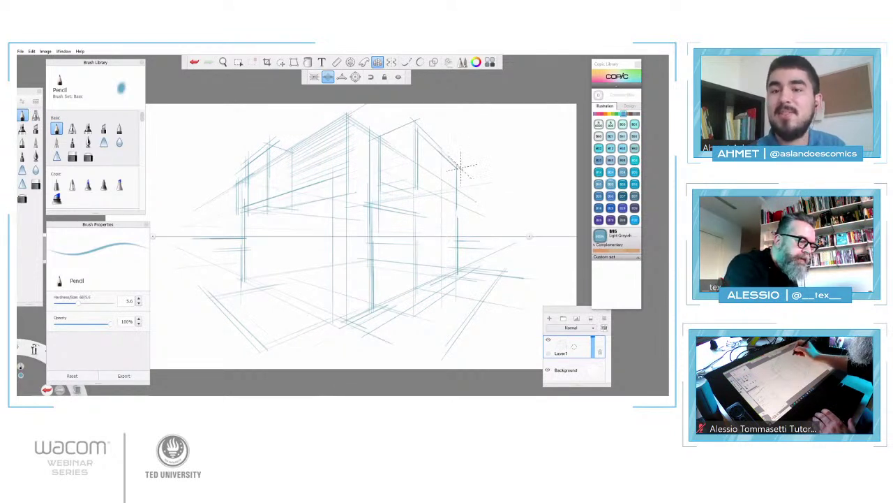
left_click_drag(458, 169, 459, 211)
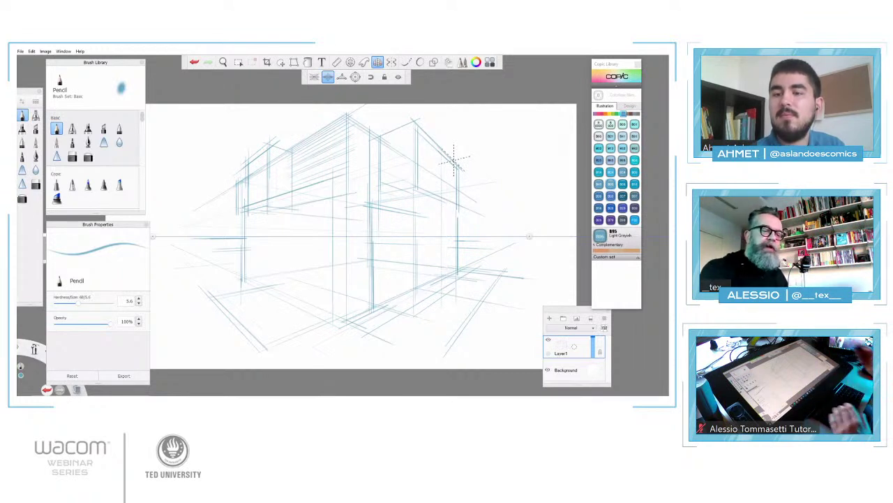
Add a new layer and, with the perspective guide off, sketch a small freehand tree on each side of the building.
left_click_drag(578, 311, 567, 297)
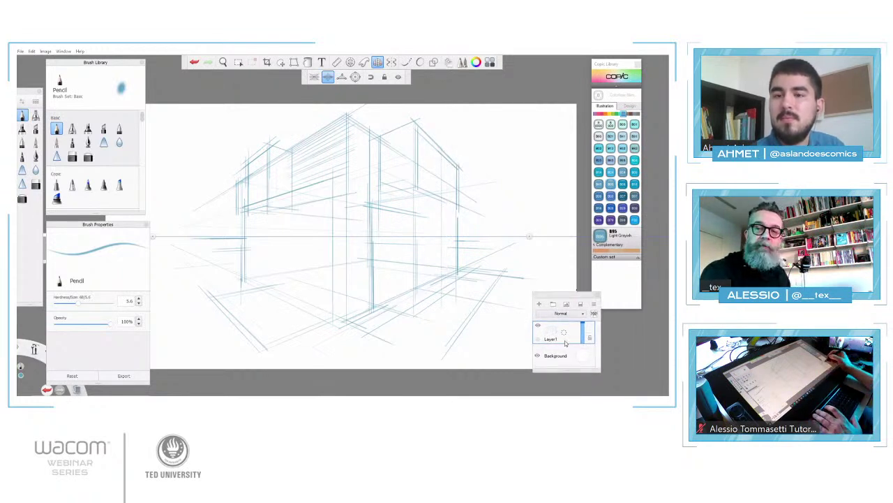
left_click(539, 305)
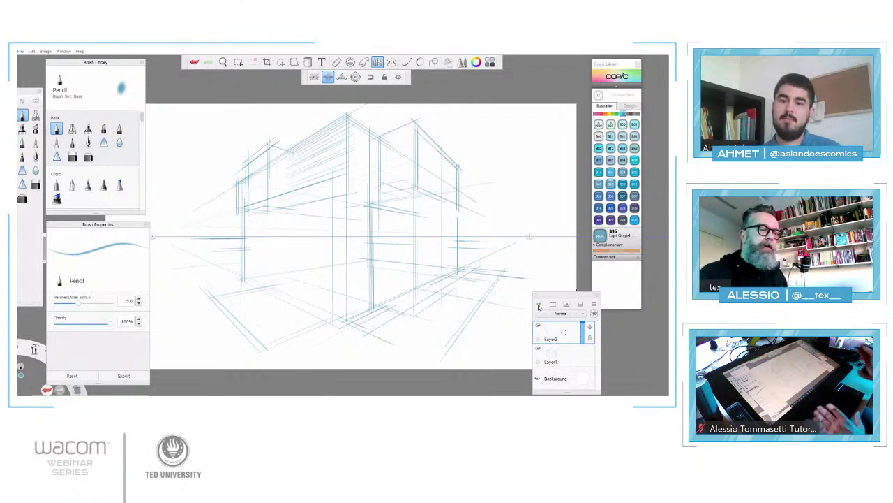
left_click(377, 63)
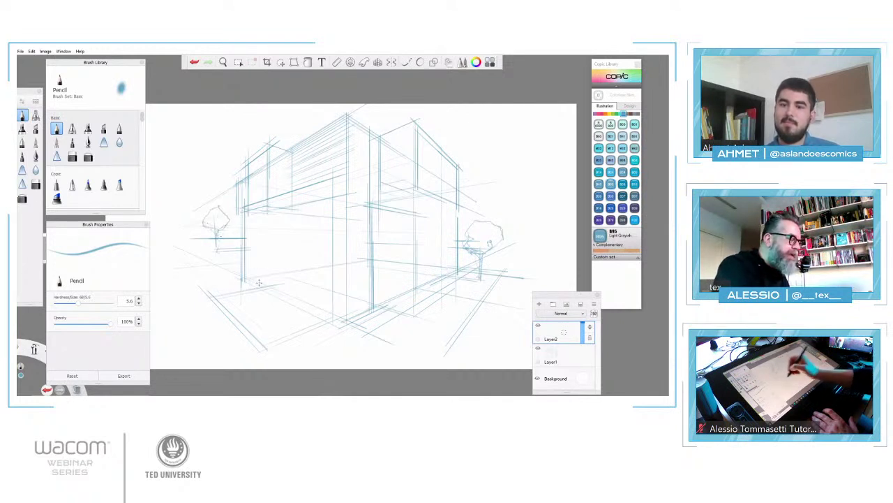
Return to Layer1 with the perspective guide on and add more receding construction lines to the building and ground.
left_click(578, 359)
left_click(378, 62)
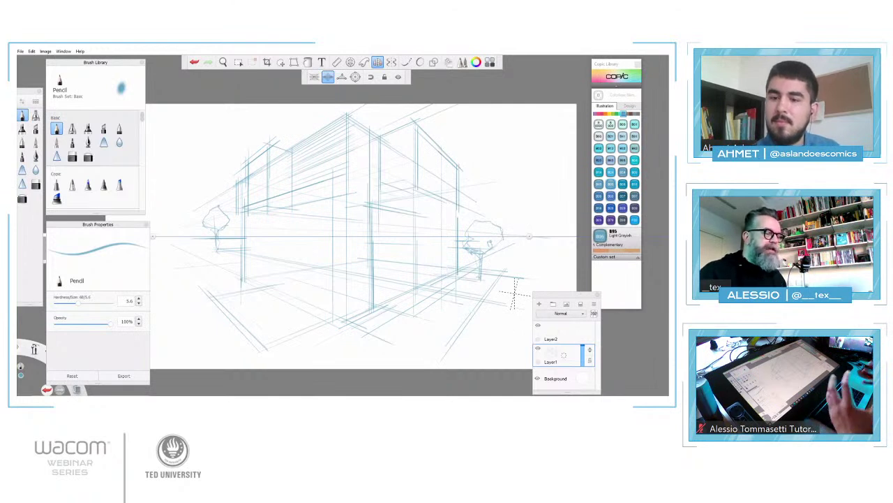
On Layer2 with the perspective guide off, sketch a large foreground tree with trunk, branches and crown beside the right tree.
left_click(579, 333)
left_click(378, 62)
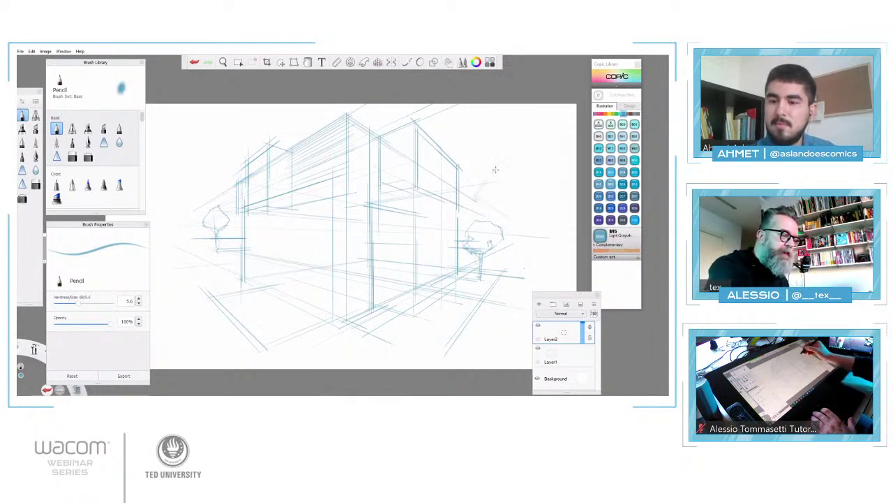
left_click_drag(505, 236, 535, 248)
mouse_move(495, 169)
left_mouse_down()
mouse_move(537, 232)
mouse_move(477, 187)
left_mouse_up()
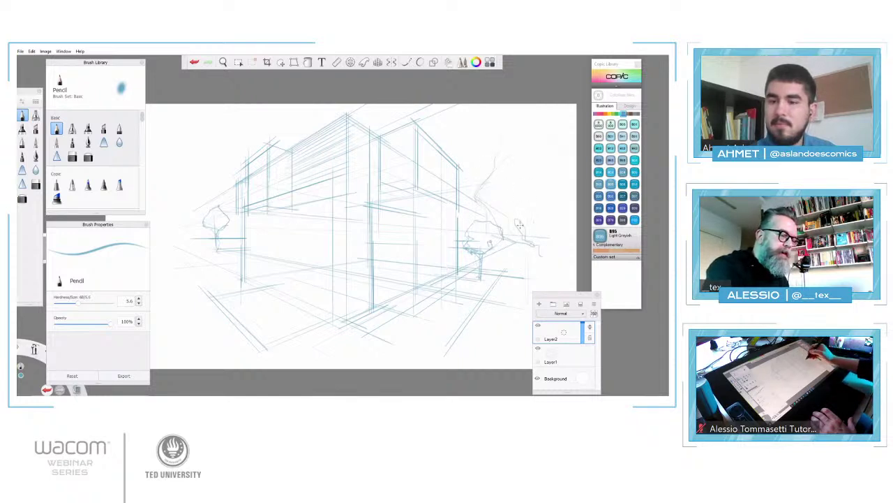
mouse_move(543, 130)
left_mouse_down()
mouse_move(522, 142)
mouse_move(568, 147)
left_mouse_up()
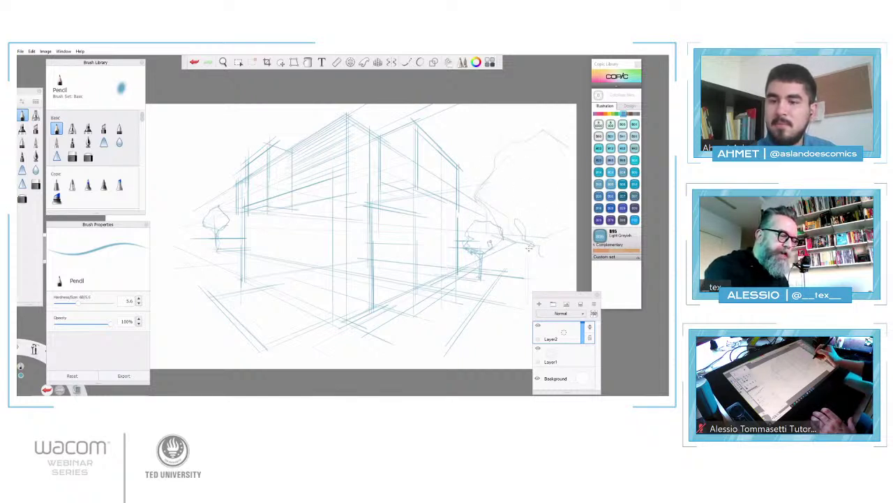
left_click_drag(530, 252, 532, 290)
left_click_drag(568, 228, 529, 285)
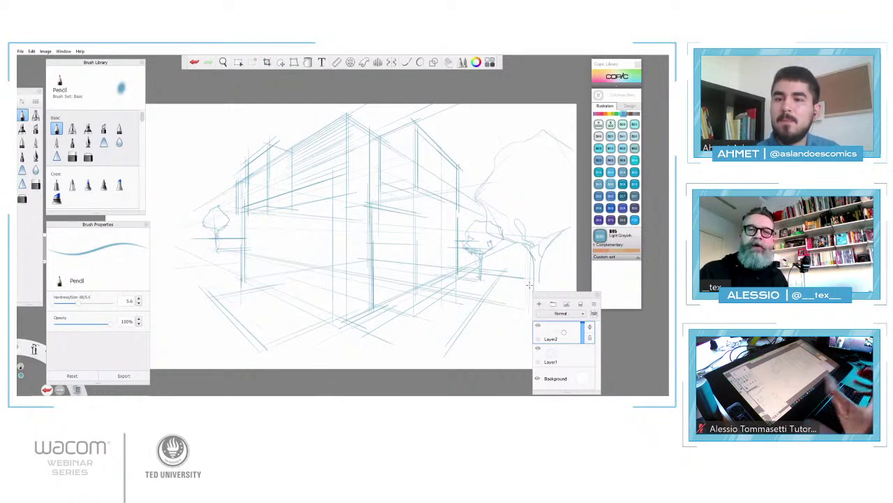
Add a third layer and, with the perspective guide off, sketch horizontal sky lines and strengthen the building's vertical edges freehand.
left_click(567, 358)
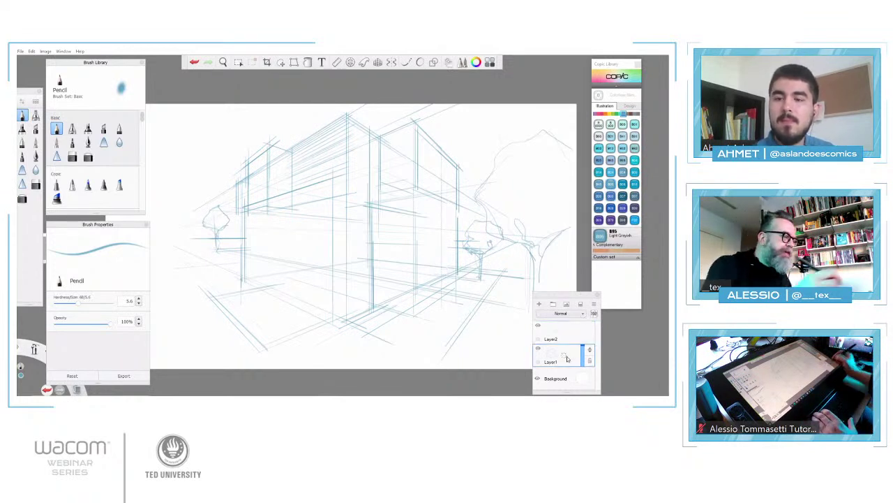
left_click(378, 62)
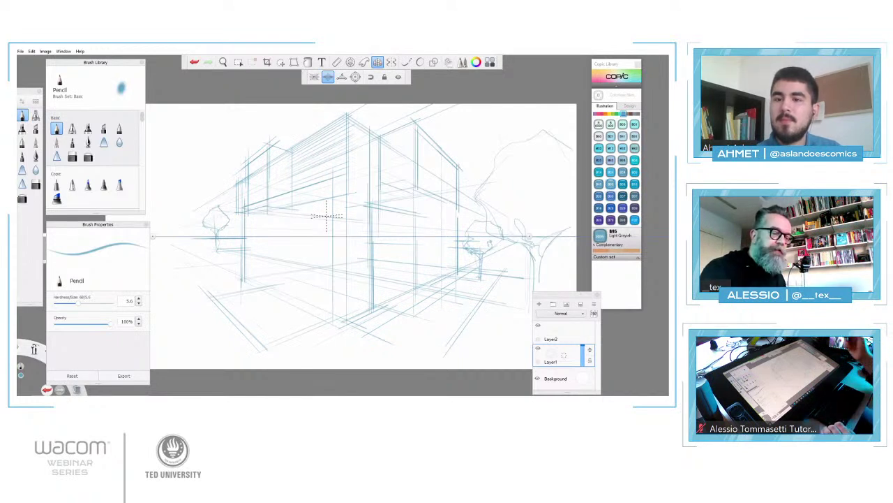
left_click(539, 304)
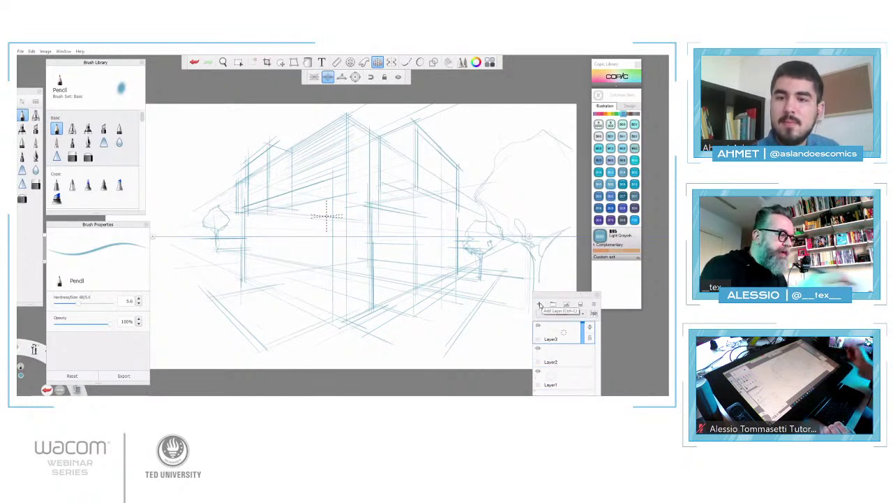
left_click(377, 62)
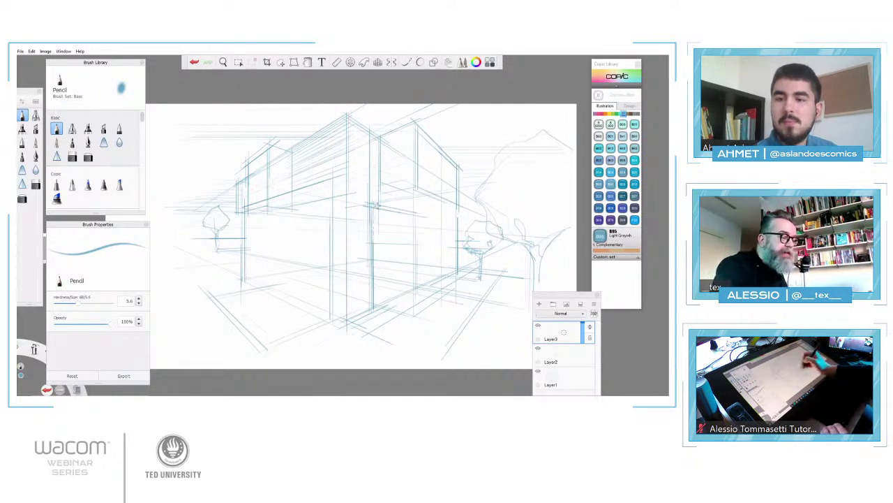
left_click_drag(415, 212, 416, 313)
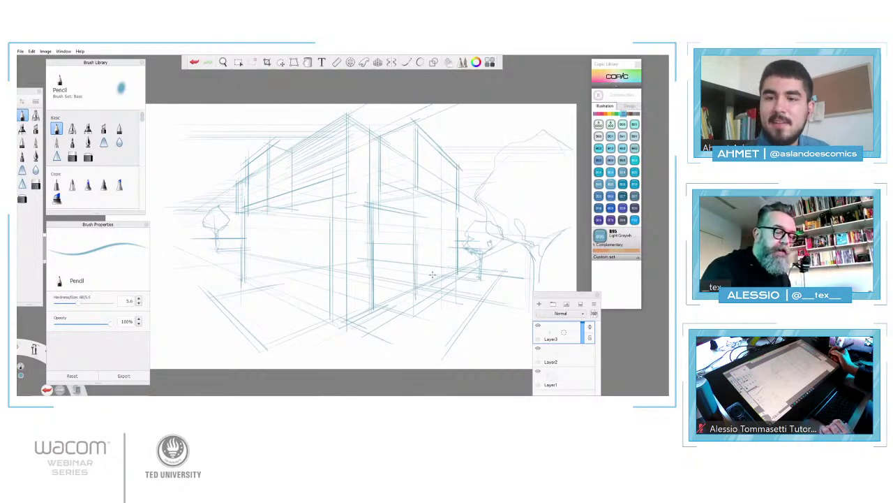
Fade the sketch by lowering the opacity of Layer1 to about 50% and reducing the opacity of Layer3.
left_click(574, 379)
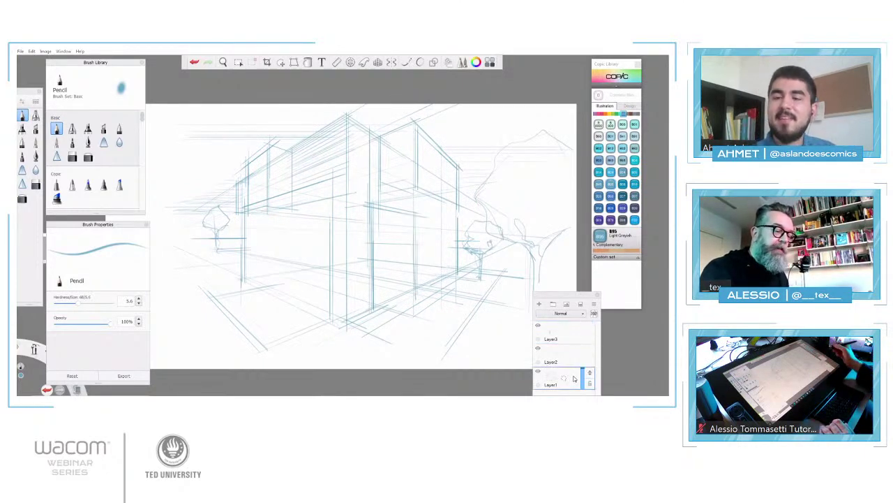
left_click_drag(583, 370, 582, 385)
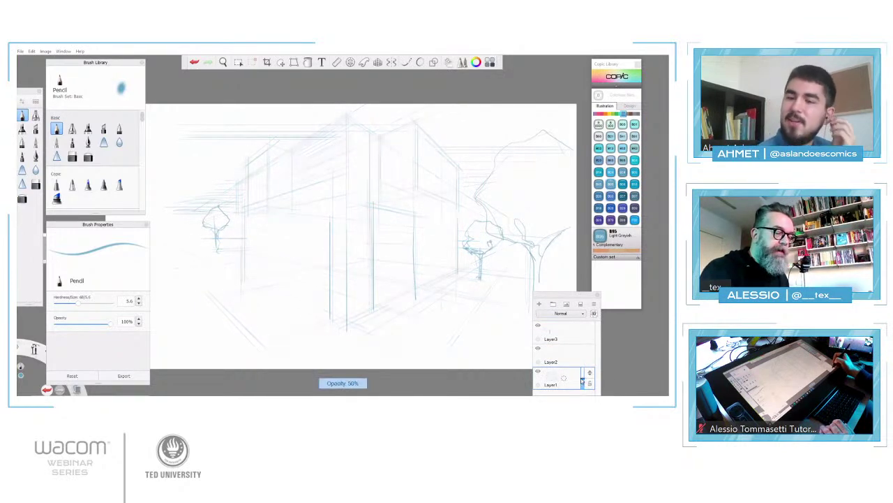
left_click(587, 330)
left_click_drag(583, 323, 583, 332)
Add a new layer above the sketch layers and turn the two-point perspective guide on.
left_click(540, 305)
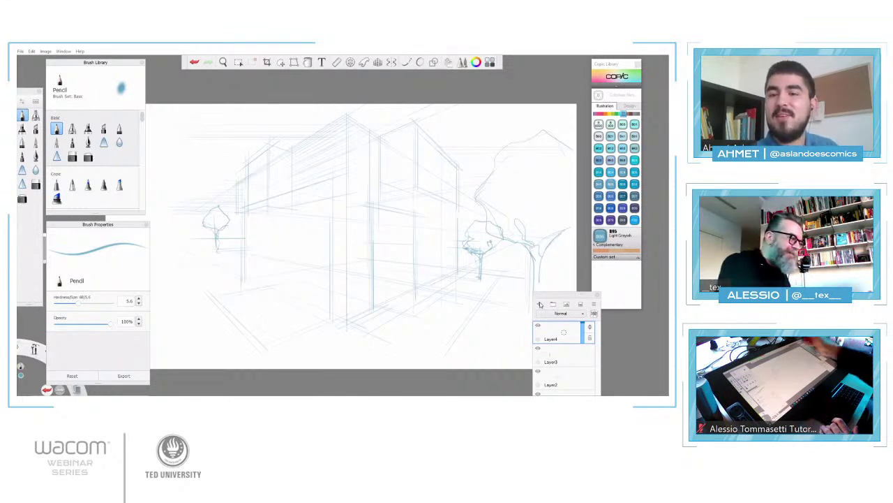
left_click(378, 62)
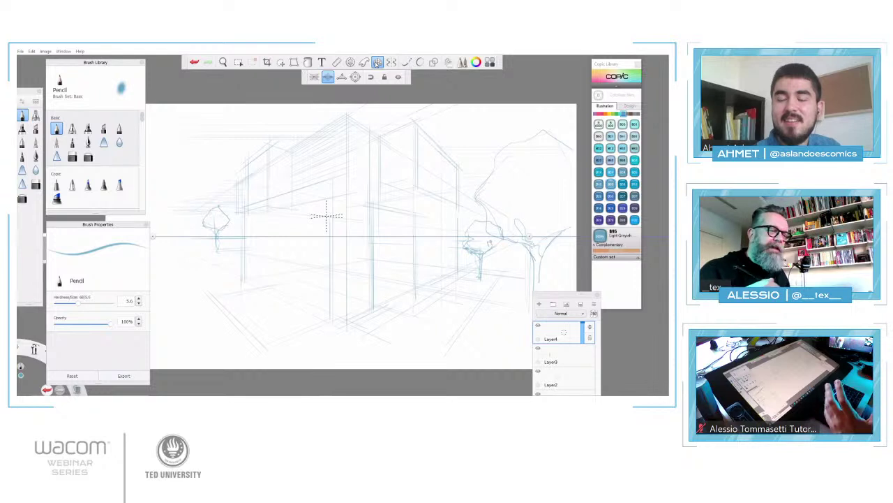
Choose the Copic colour 110 Special Black and pencil over the building's front corner base and the doorway on its right side.
left_click(639, 115)
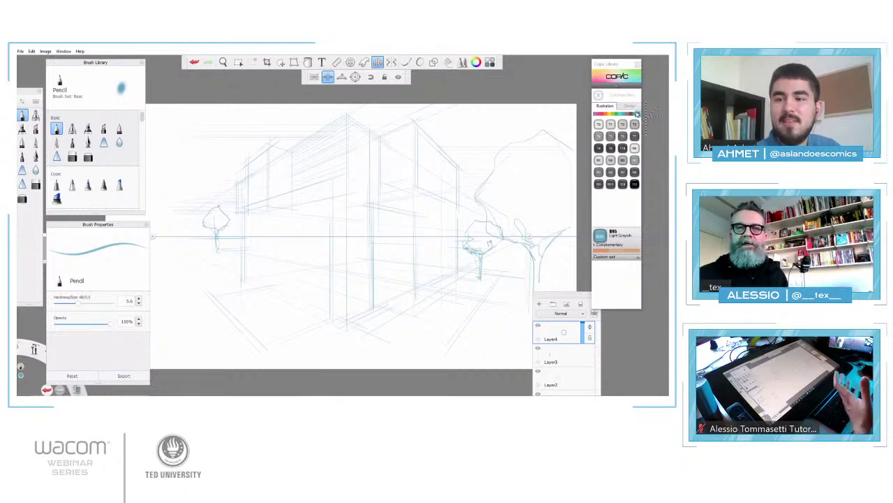
left_click(598, 115)
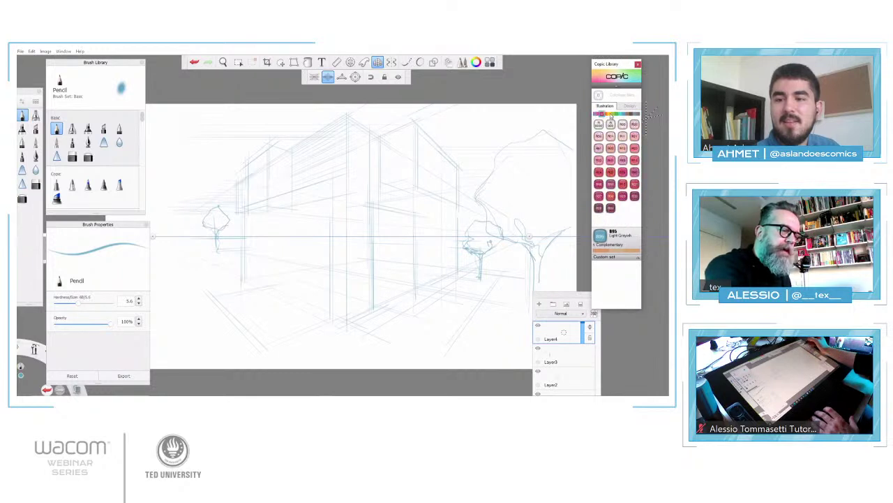
left_click(617, 114)
left_click(610, 115)
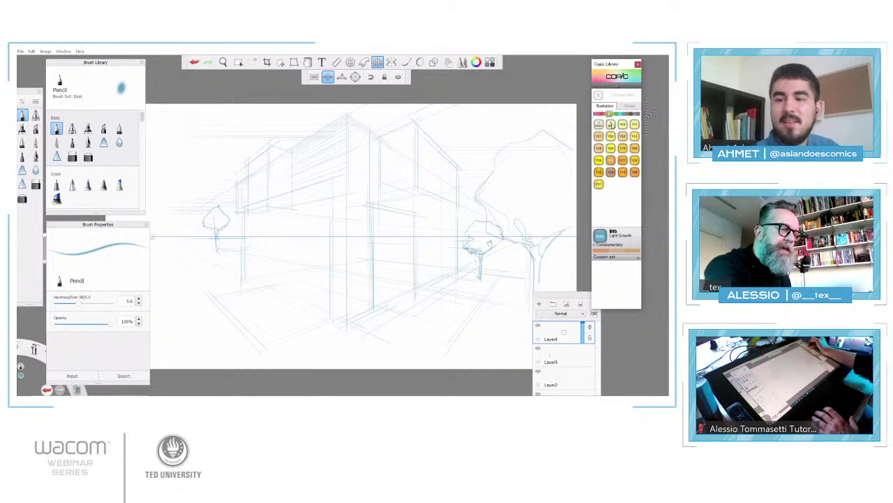
left_click(615, 114)
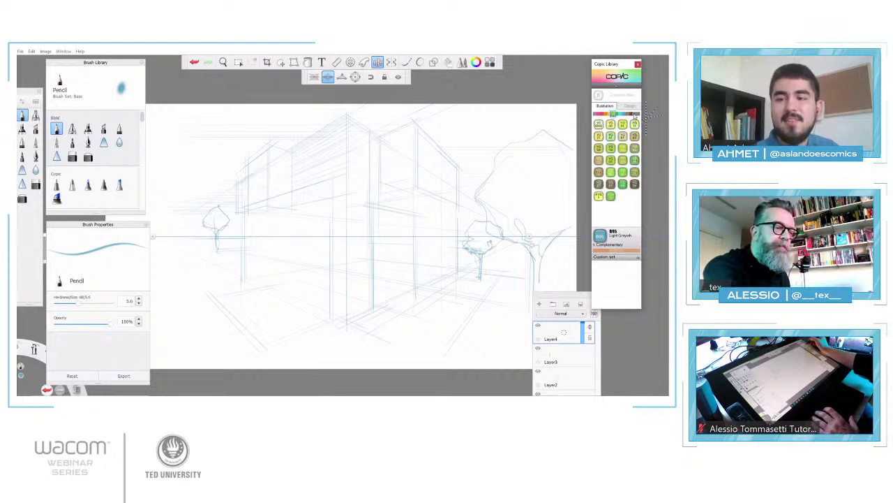
left_click(636, 114)
left_click(635, 114)
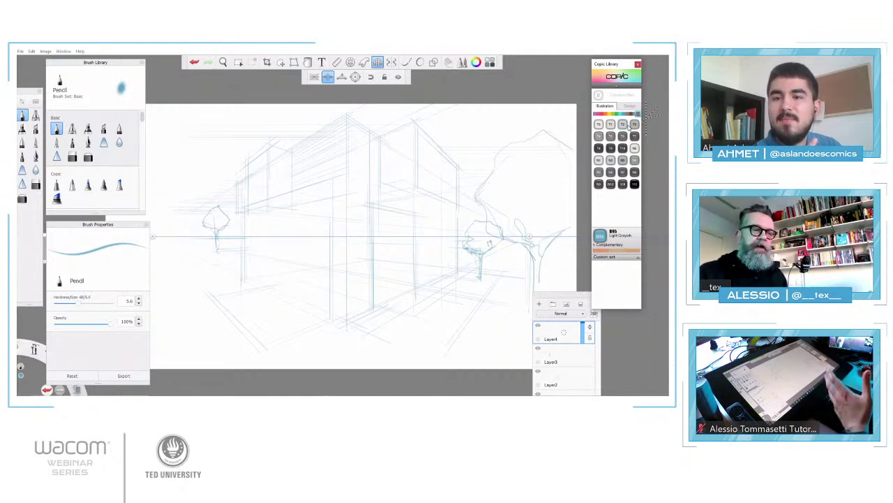
left_click(633, 184)
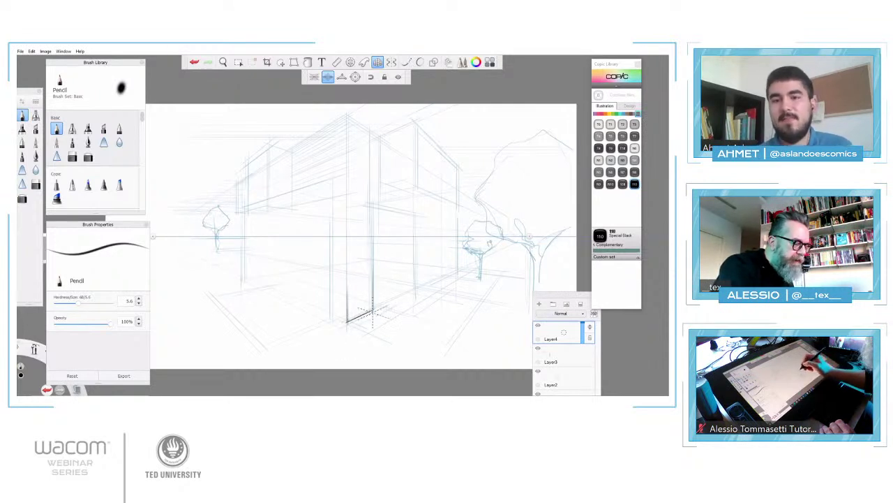
mouse_move(372, 206)
left_mouse_down()
mouse_move(428, 222)
mouse_move(414, 215)
mouse_move(414, 282)
left_mouse_up()
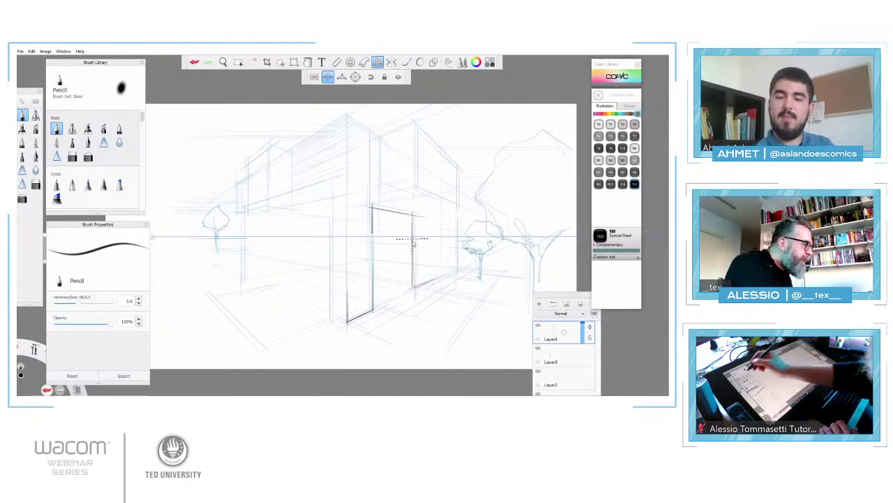
With the Inking Pen, ink the building's full-height front corner, its right roofline and the outer edges of the projecting upper box.
left_click(88, 143)
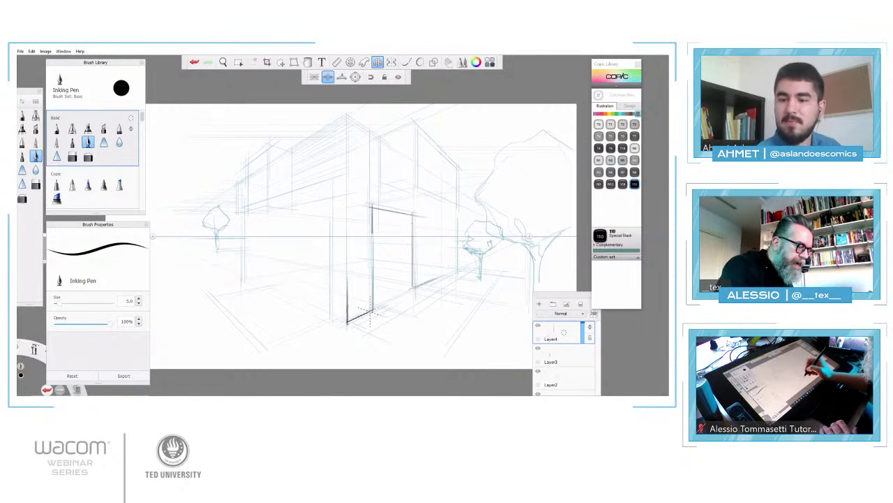
left_click_drag(347, 111, 346, 318)
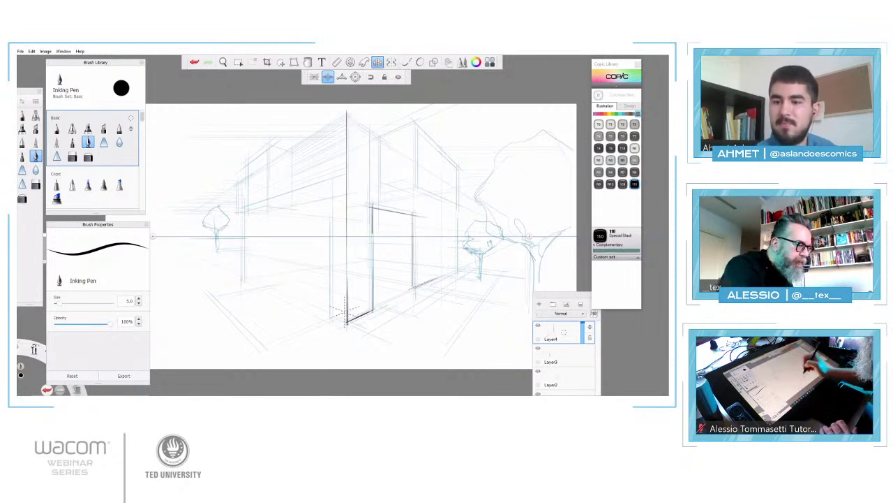
mouse_move(346, 112)
left_mouse_down()
mouse_move(379, 138)
mouse_move(417, 121)
mouse_move(459, 167)
left_mouse_up()
left_click_drag(417, 131, 418, 157)
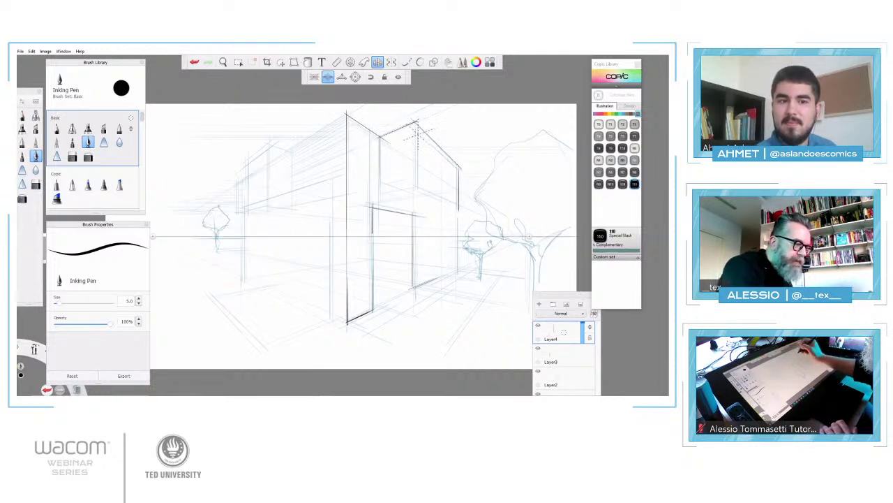
Ink the inner frame and underside of the right upper box and the ground-floor wall edges beneath it.
left_click_drag(417, 123, 457, 167)
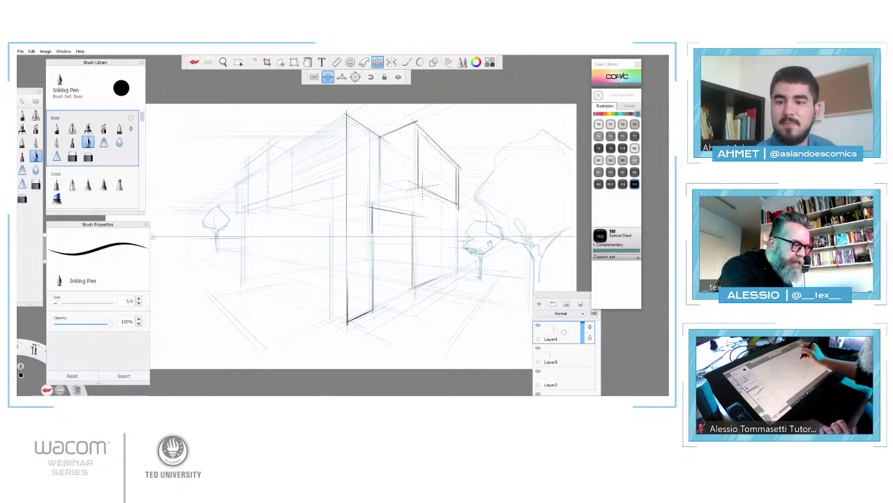
left_click_drag(416, 189, 458, 208)
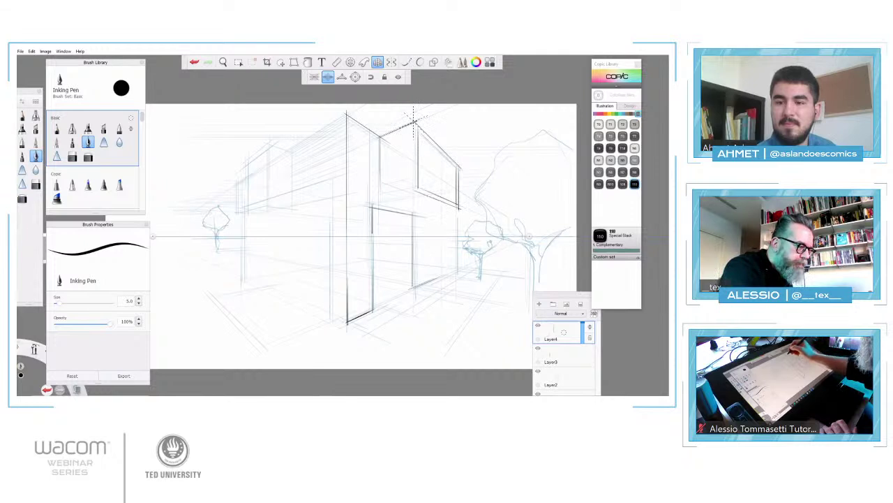
left_click_drag(415, 122, 414, 189)
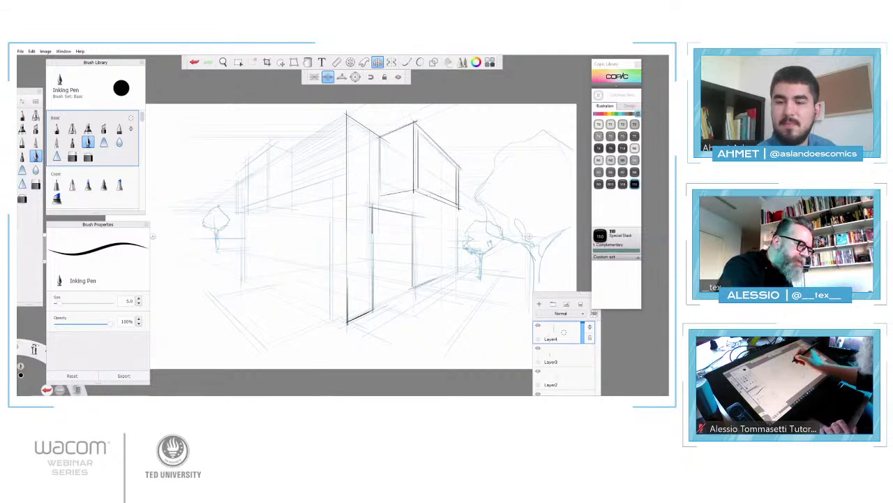
left_click_drag(380, 196, 457, 207)
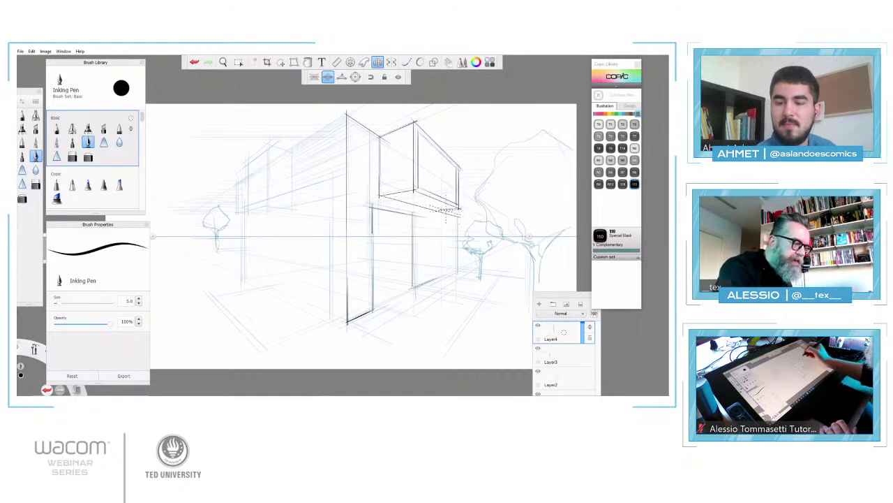
mouse_move(459, 208)
left_mouse_down()
mouse_move(434, 212)
mouse_move(456, 262)
left_mouse_up()
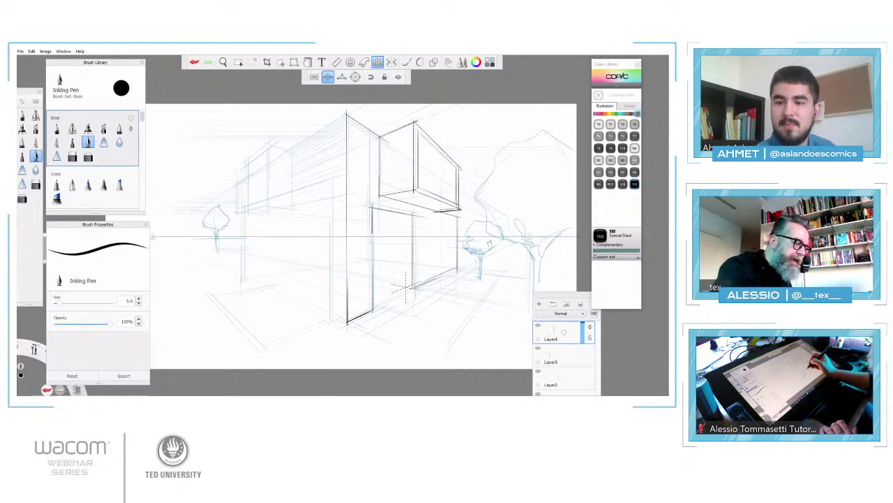
mouse_move(405, 216)
left_mouse_down()
mouse_move(404, 290)
mouse_move(405, 229)
left_mouse_up()
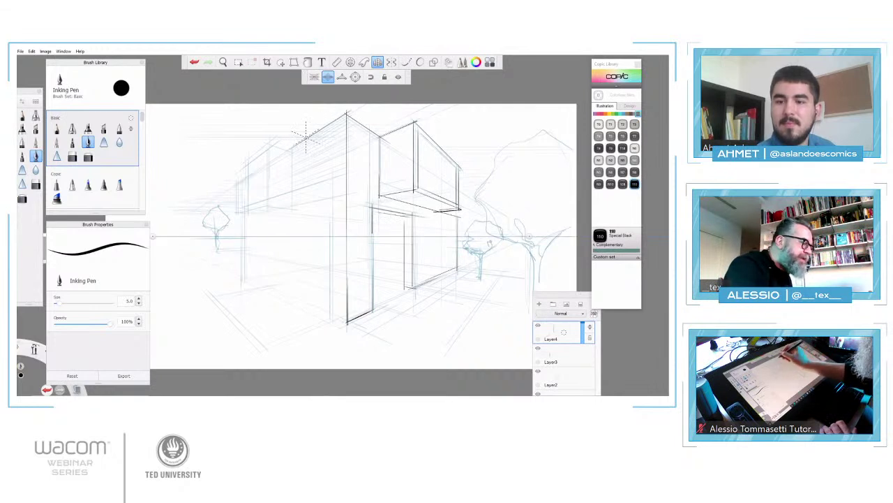
Ink the building's left upper volume, the wall below it and the first ground lines in front of that wall.
left_click_drag(268, 157, 267, 211)
mouse_move(264, 139)
left_mouse_down()
mouse_move(285, 148)
mouse_move(246, 160)
mouse_move(247, 212)
mouse_move(269, 206)
mouse_move(250, 175)
left_mouse_up()
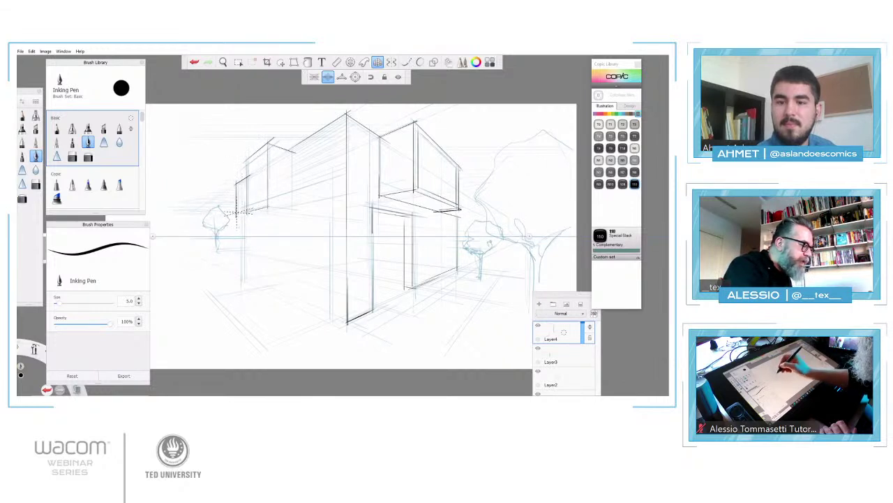
mouse_move(244, 218)
left_mouse_down()
mouse_move(245, 276)
mouse_move(277, 295)
left_mouse_up()
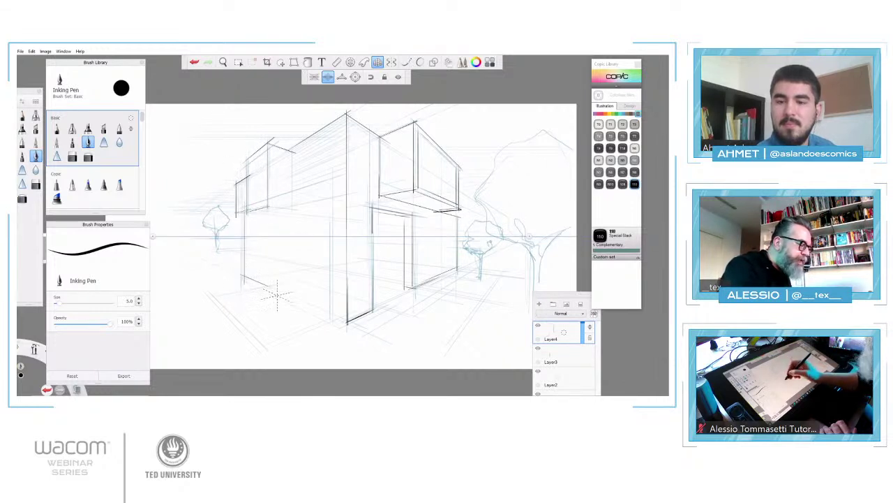
left_click_drag(214, 298, 286, 285)
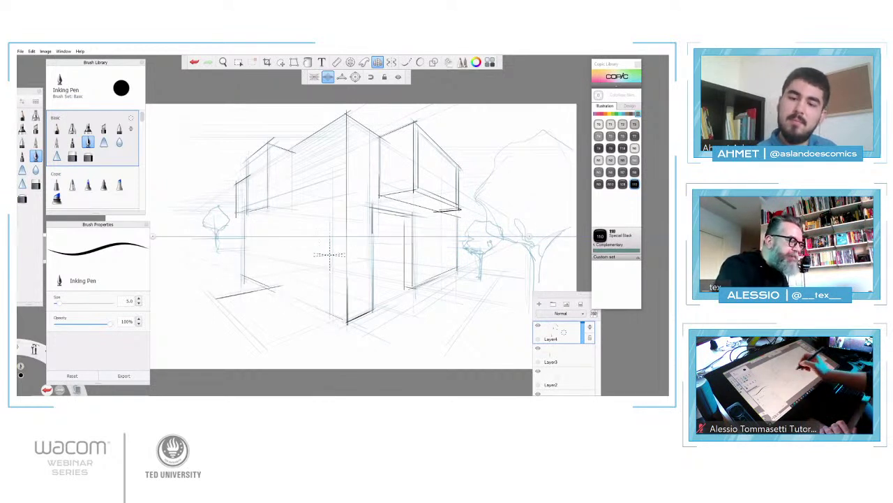
Ink the tall vertical edge left of the front corner, the upper floor's lower edge and the left wing's verticals.
left_click_drag(329, 237, 329, 313)
left_click_drag(329, 205, 328, 314)
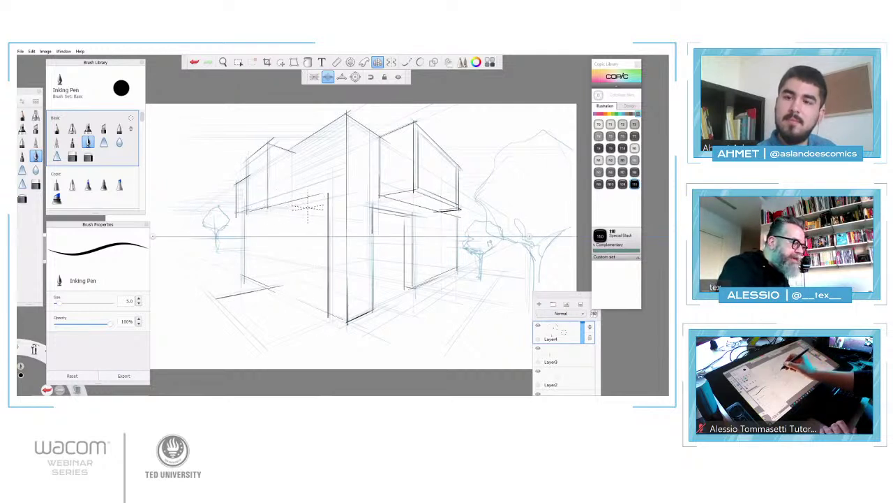
left_click_drag(293, 184, 293, 206)
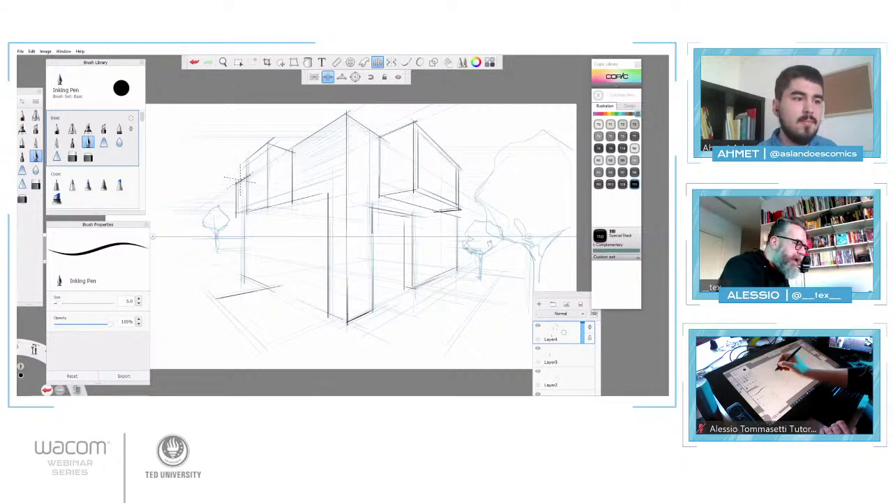
left_click_drag(242, 183, 241, 212)
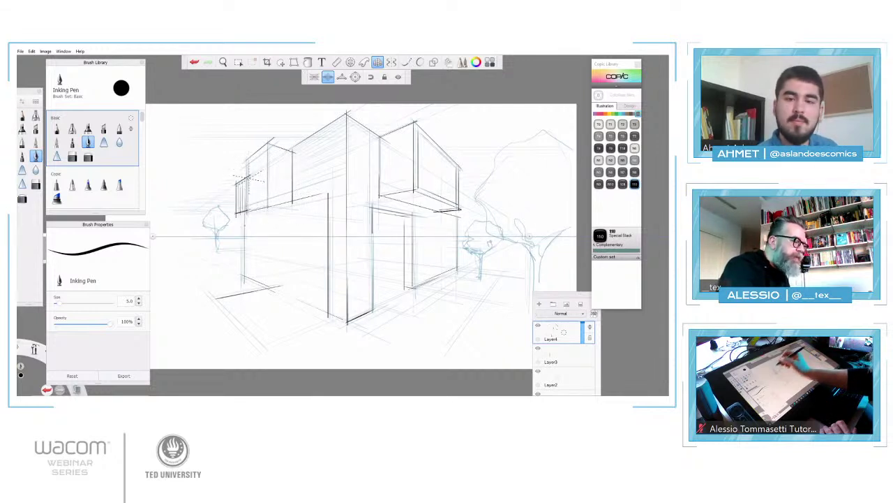
Add receding cladding lines to the left upper facade and ink the window frame in the left upper volume.
mouse_move(292, 150)
left_mouse_down()
mouse_move(341, 119)
mouse_move(326, 134)
mouse_move(340, 126)
mouse_move(335, 139)
left_mouse_up()
left_click_drag(293, 165, 322, 150)
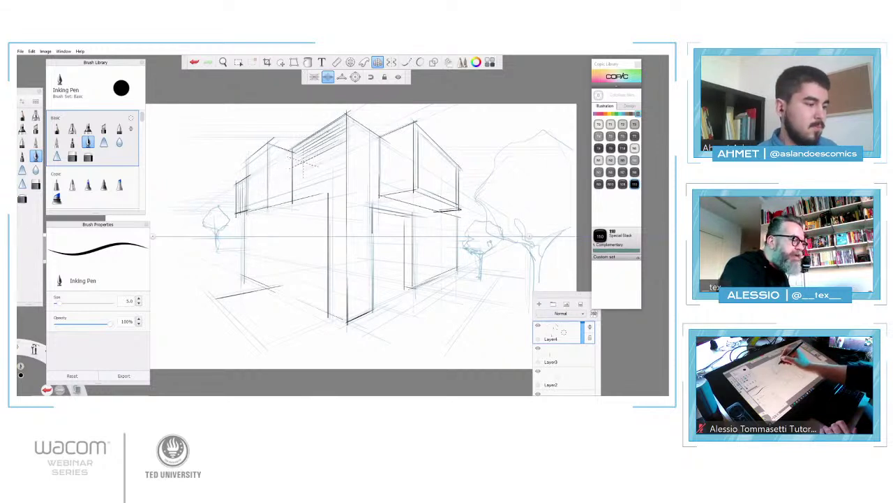
mouse_move(265, 145)
left_mouse_down()
mouse_move(266, 204)
mouse_move(249, 162)
mouse_move(248, 208)
left_mouse_up()
left_click_drag(250, 162, 259, 204)
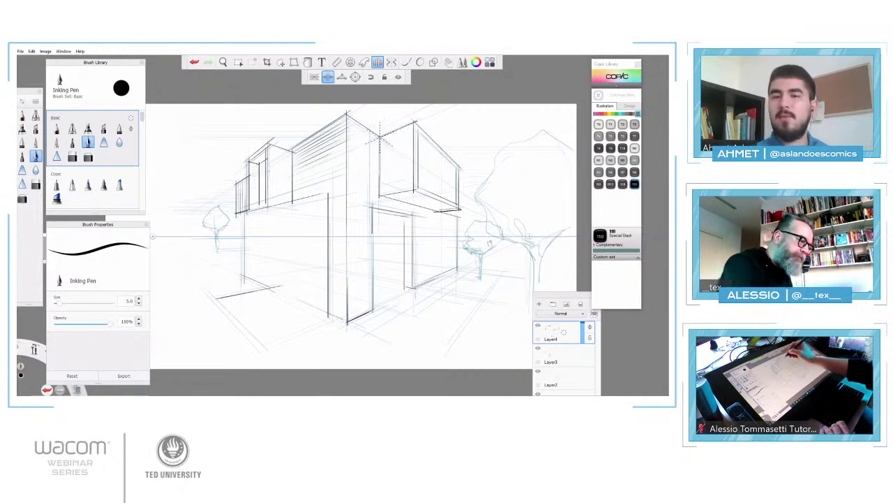
Strengthen the main roof edges around the front corner and the outline of the far-left volume.
left_click_drag(380, 137, 417, 122)
left_click_drag(347, 113, 381, 138)
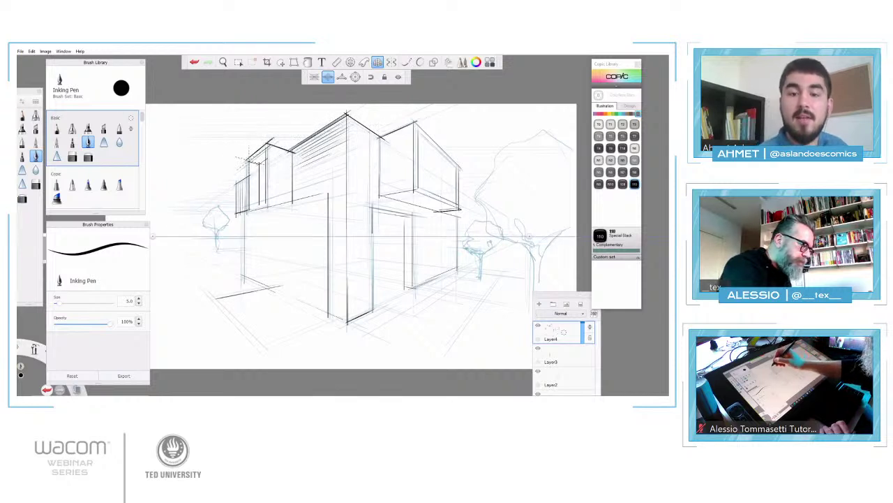
mouse_move(247, 168)
left_mouse_down()
mouse_move(247, 201)
mouse_move(249, 174)
mouse_move(236, 213)
left_mouse_up()
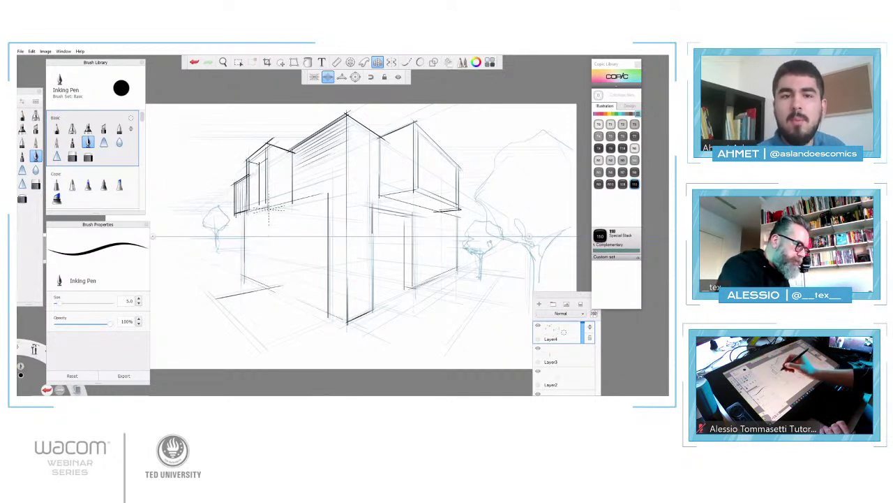
Ink the large ground-floor opening on the left facade and outline the paved area in front of it.
left_click_drag(270, 206, 270, 288)
left_click_drag(289, 202, 328, 193)
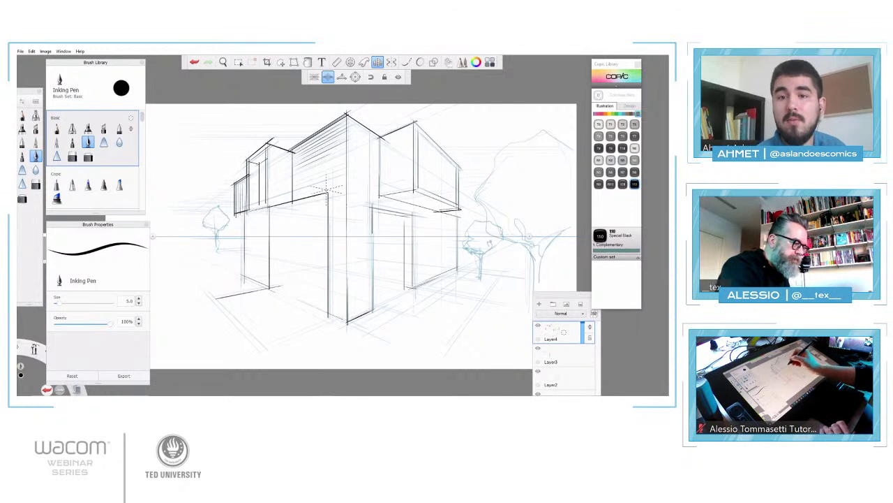
mouse_move(216, 297)
left_mouse_down()
mouse_move(266, 342)
mouse_move(278, 338)
mouse_move(265, 341)
mouse_move(328, 323)
left_mouse_up()
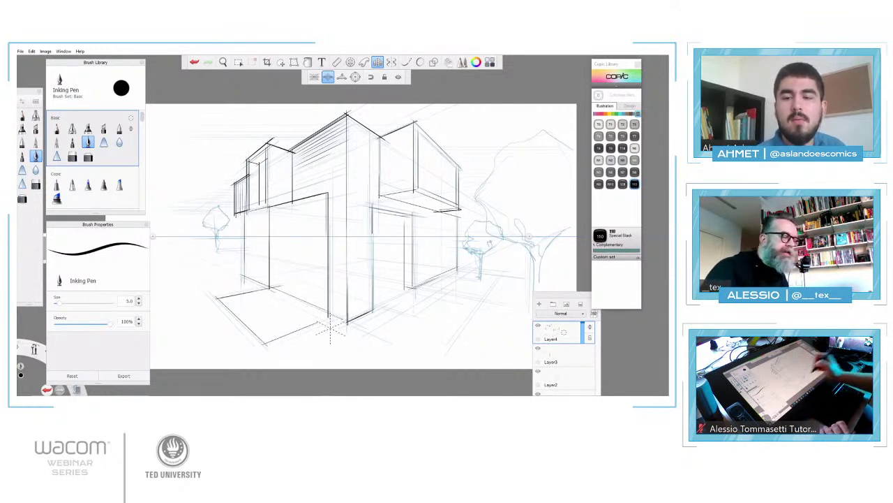
Ink the right side's doorway edges, finish the facade cladding and add receding ground and horizon lines around the building.
left_click_drag(406, 217, 405, 269)
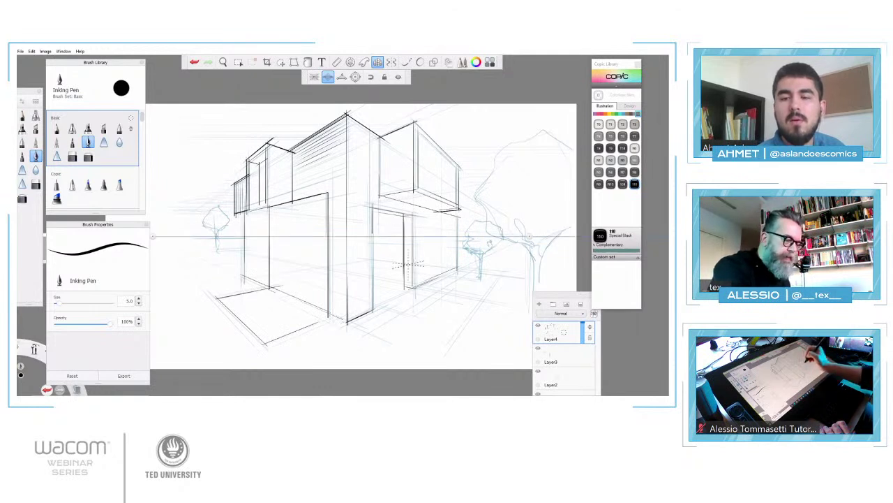
left_click_drag(371, 213, 371, 310)
mouse_move(373, 215)
left_mouse_down()
mouse_move(372, 307)
mouse_move(473, 334)
left_mouse_up()
left_click_drag(409, 286, 506, 305)
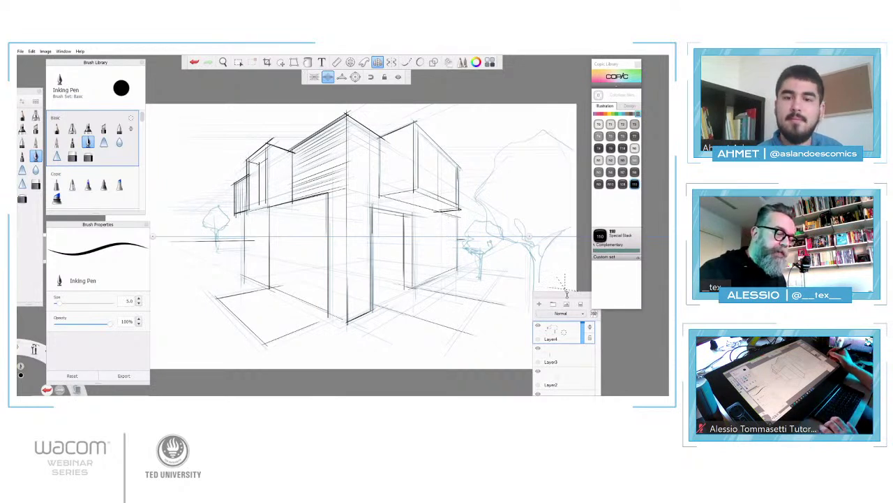
Move the layer list into full view and group Layer1 through Layer4 together.
left_click_drag(567, 294, 523, 212)
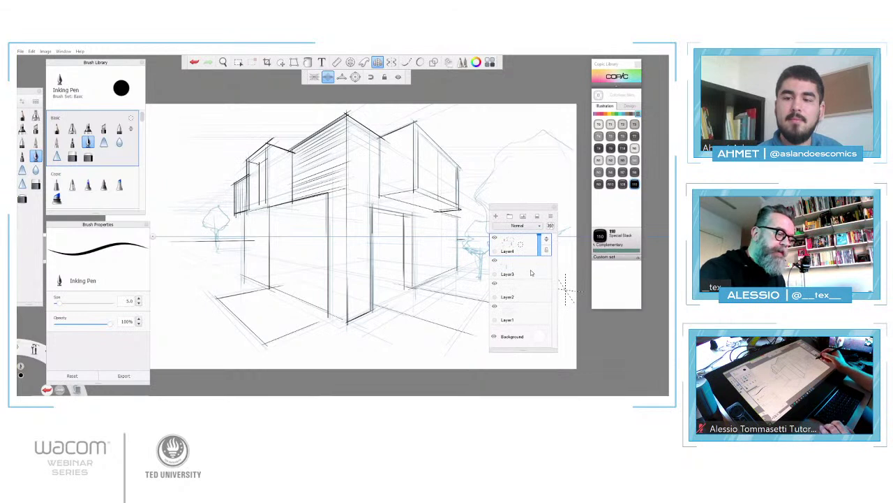
left_click_drag(531, 274, 527, 315)
left_click(551, 216)
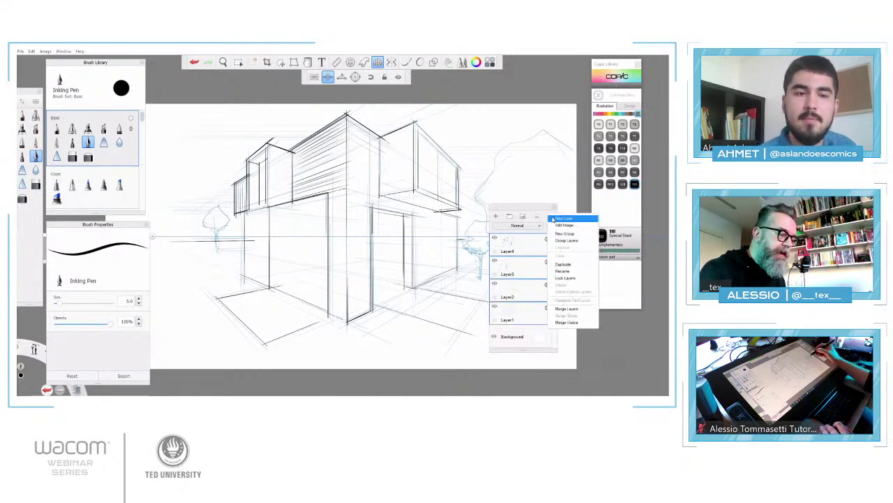
left_click(580, 241)
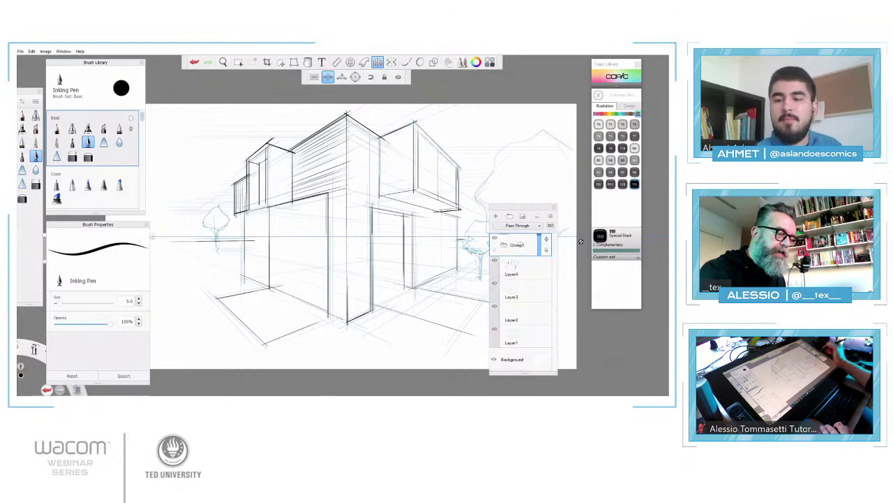
Add a new layer above Group1 and hide the group with the building drawing.
left_click(495, 239)
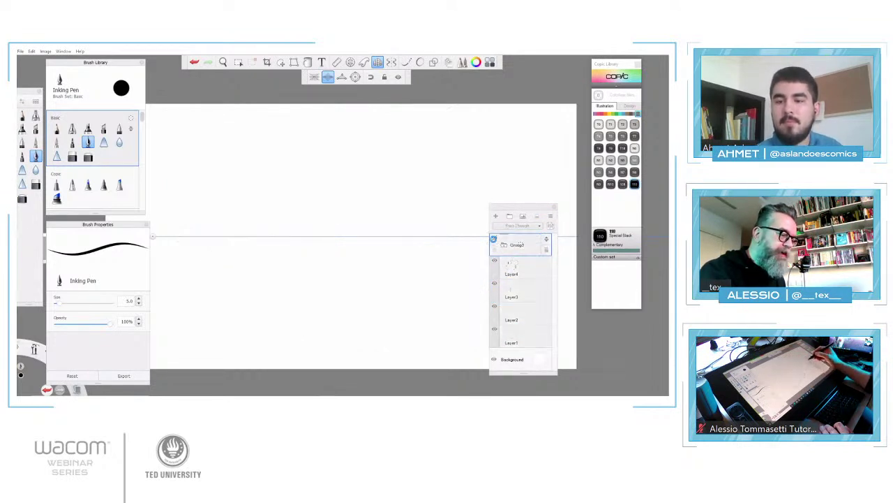
left_click(493, 239)
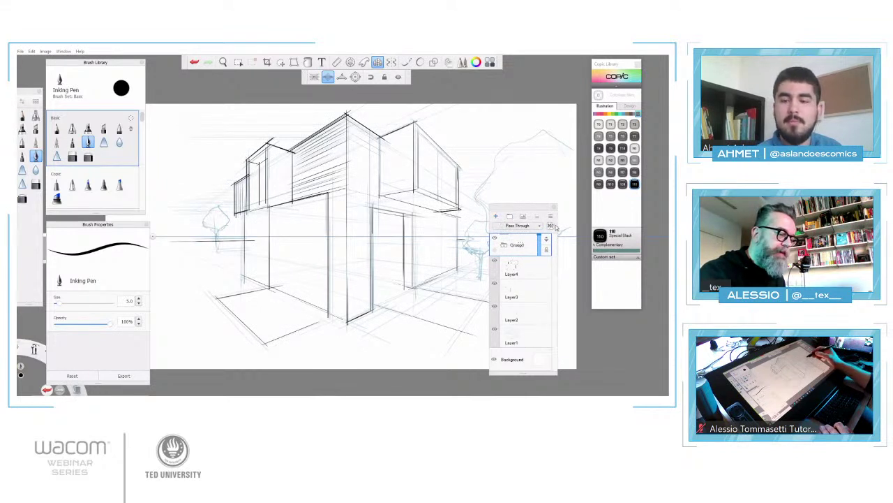
left_click(496, 216)
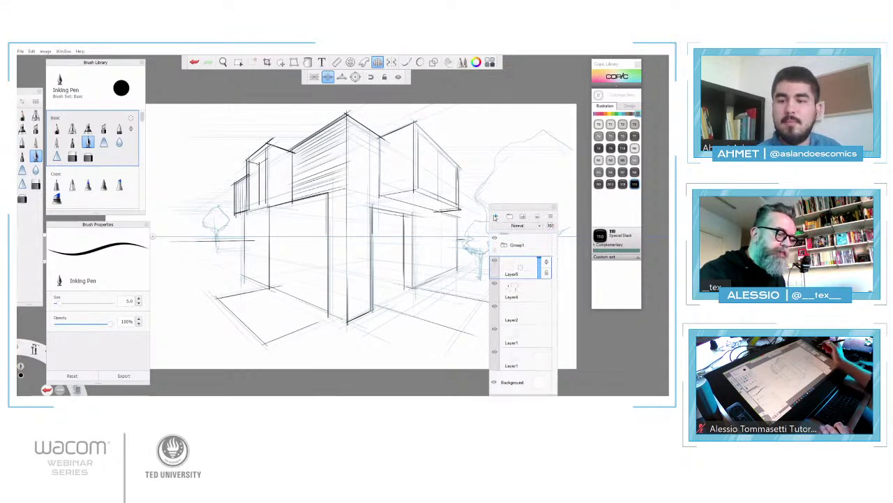
left_click_drag(541, 264, 547, 243)
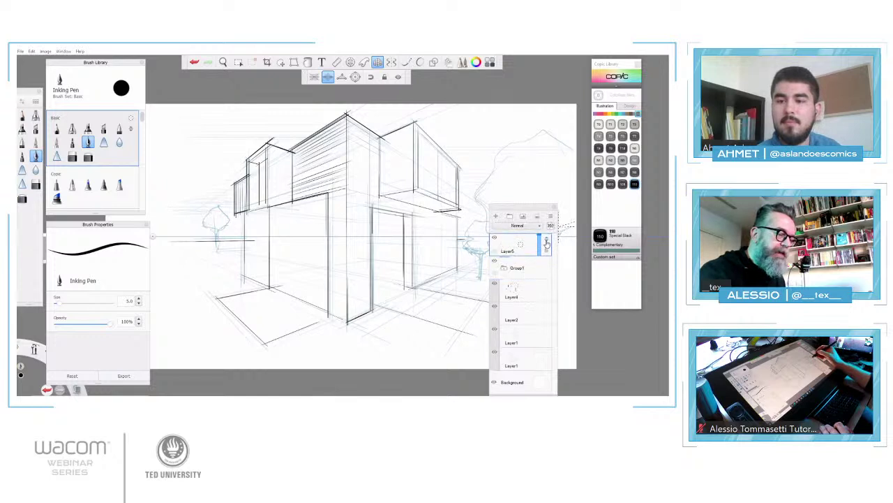
left_click(495, 262)
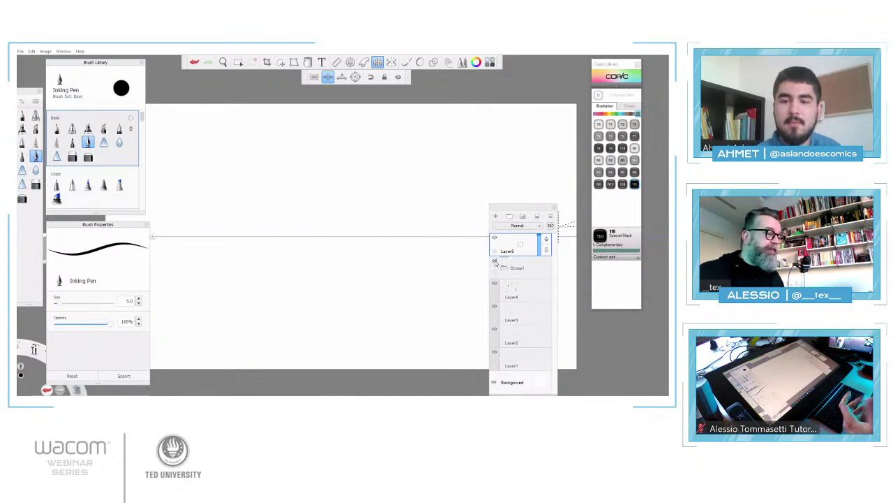
Switch the perspective guide to three-point mode and pick the blue Copic colour B34 for the Inking Pen.
left_click(341, 78)
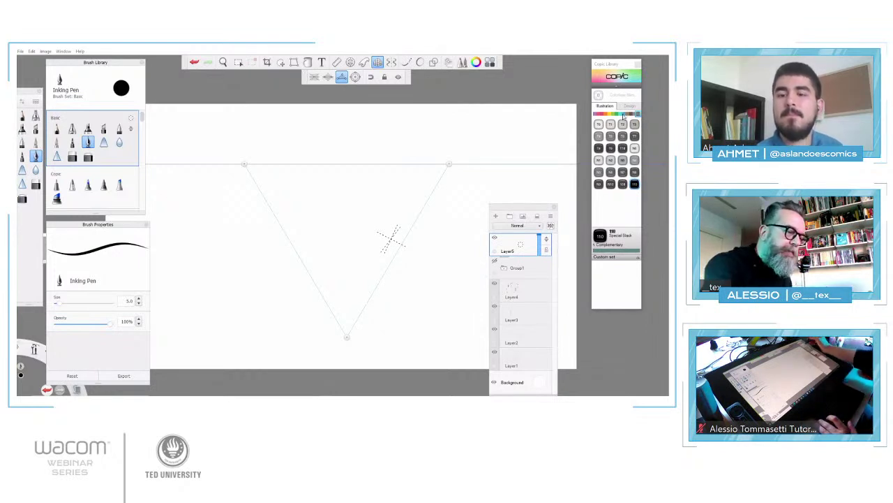
left_click(623, 113)
left_click(622, 172)
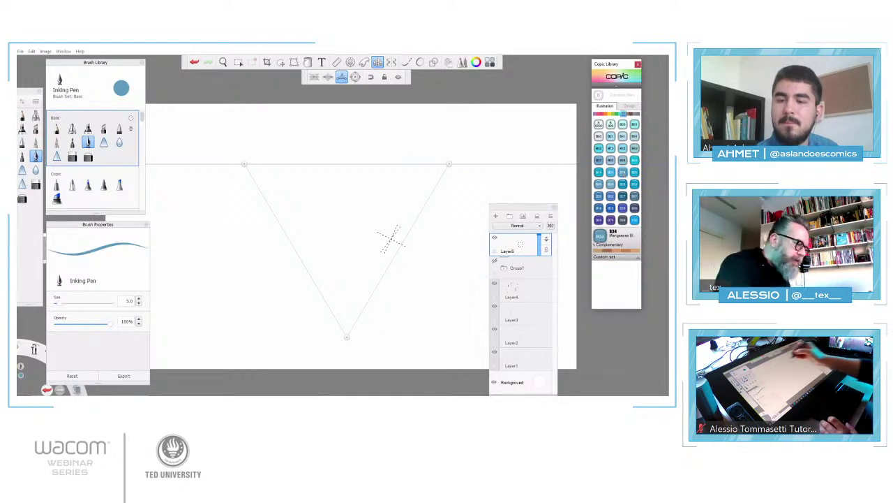
Sketch a box seen from above in three-point perspective, with its top face and two sides converging toward the lower vanishing point.
mouse_move(296, 201)
left_mouse_down()
mouse_move(350, 241)
mouse_move(397, 202)
left_mouse_up()
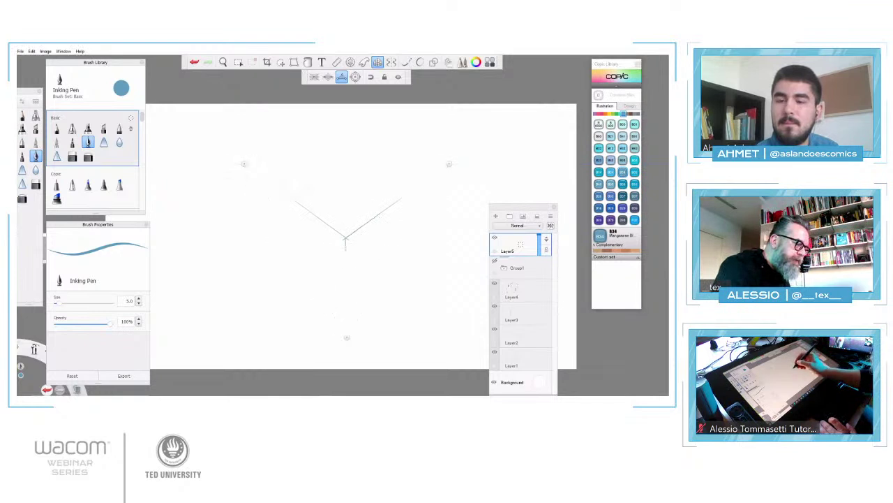
left_click_drag(346, 237, 346, 297)
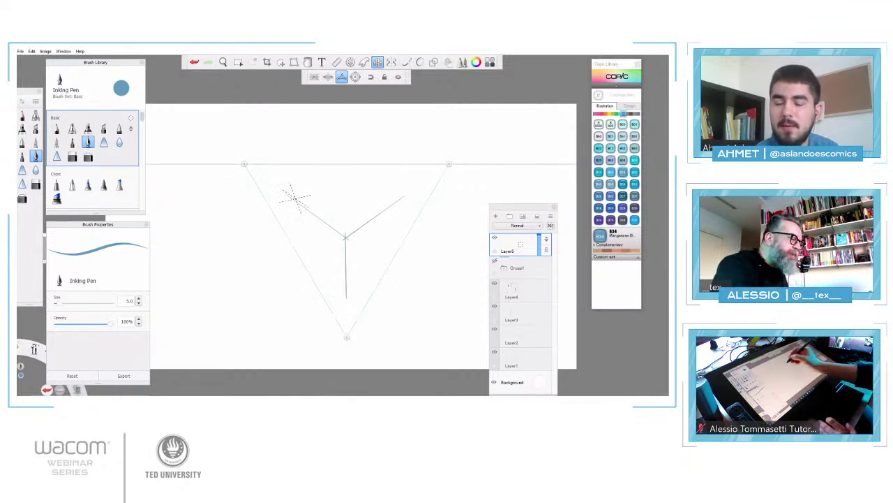
mouse_move(290, 204)
left_mouse_down()
mouse_move(359, 186)
mouse_move(409, 202)
left_mouse_up()
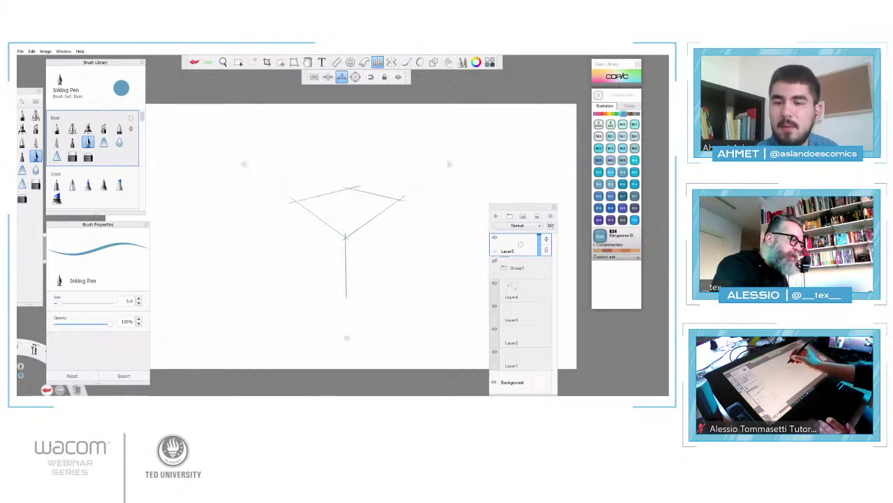
mouse_move(294, 198)
left_mouse_down()
mouse_move(319, 265)
mouse_move(345, 302)
mouse_move(405, 199)
left_mouse_up()
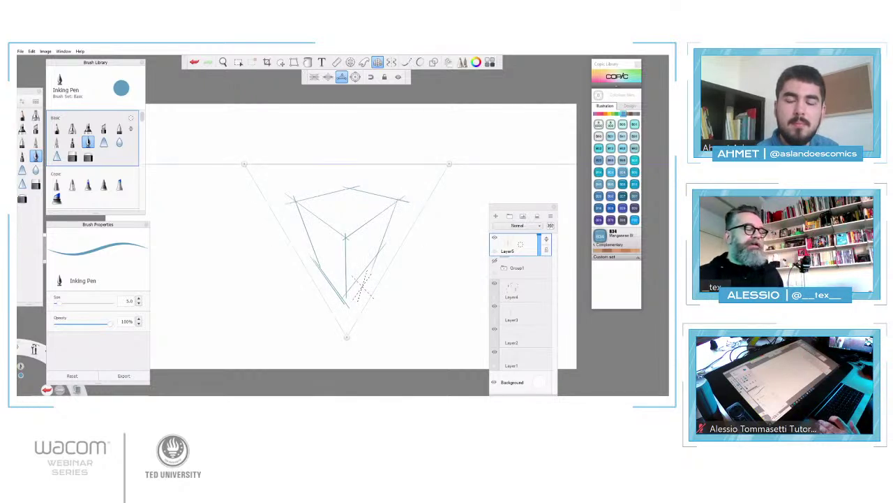
Sketch smaller construction volumes and guide lines inside the perspective box.
key("space")
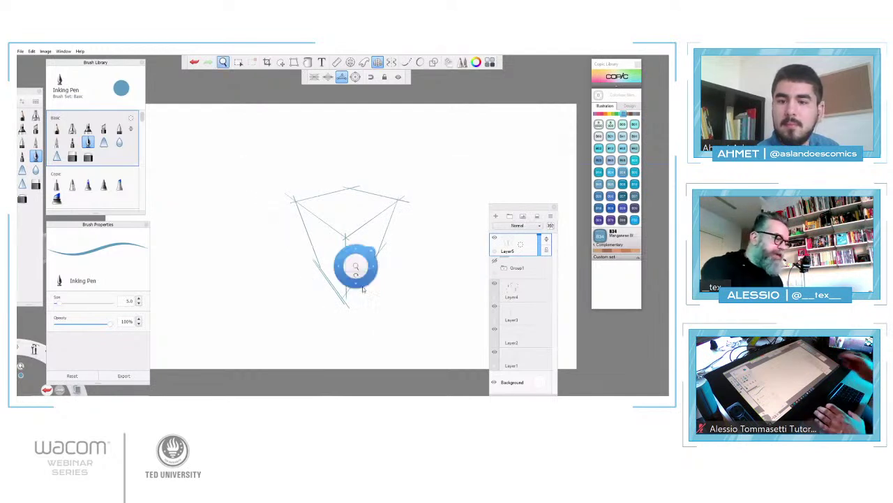
left_click_drag(356, 264, 357, 267)
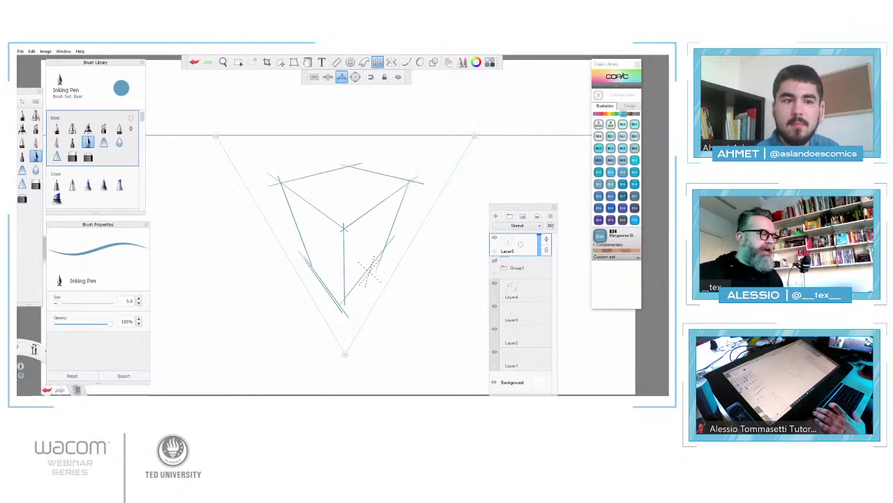
key("space")
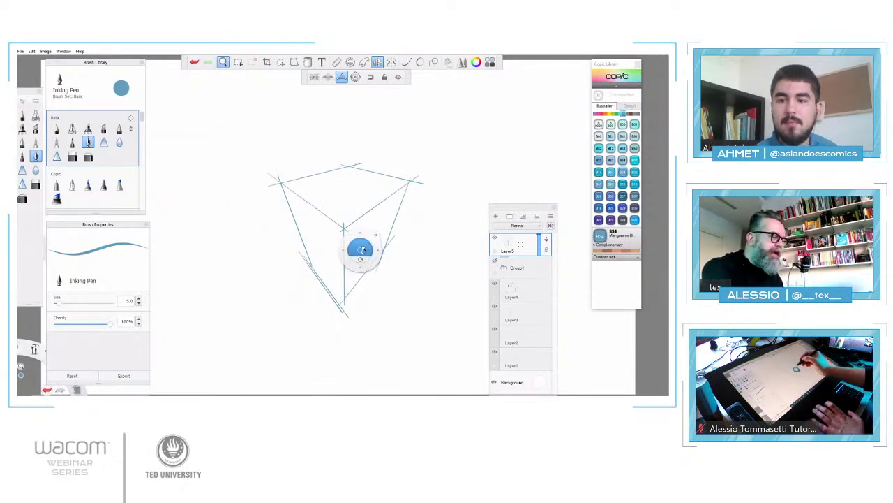
mouse_move(359, 255)
left_mouse_down()
mouse_move(403, 226)
mouse_move(375, 262)
mouse_move(394, 279)
left_mouse_up()
left_click_drag(382, 243, 389, 223)
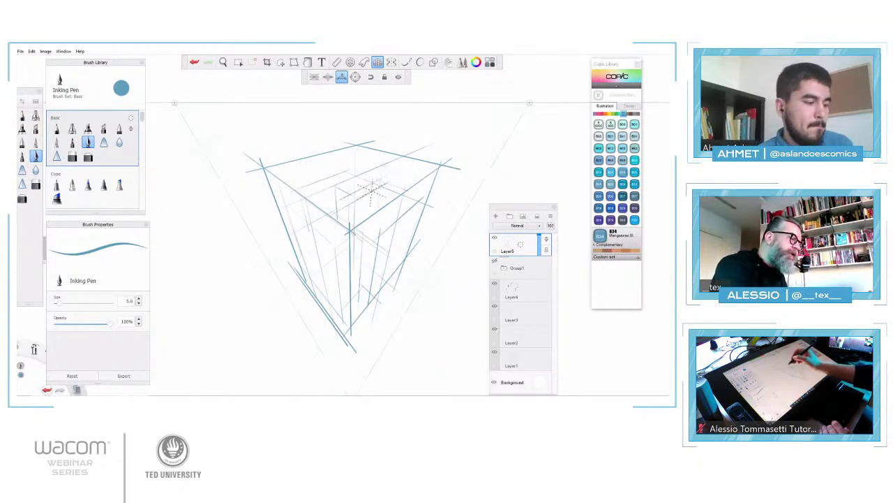
left_click_drag(380, 188, 418, 206)
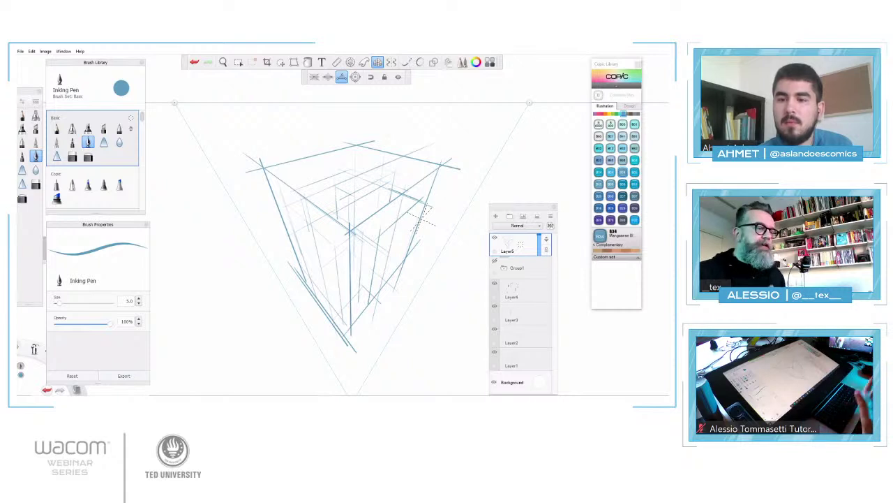
Add a new layer, turn off the perspective guide and lower Layer5's opacity to fade the box construction.
left_click(495, 217)
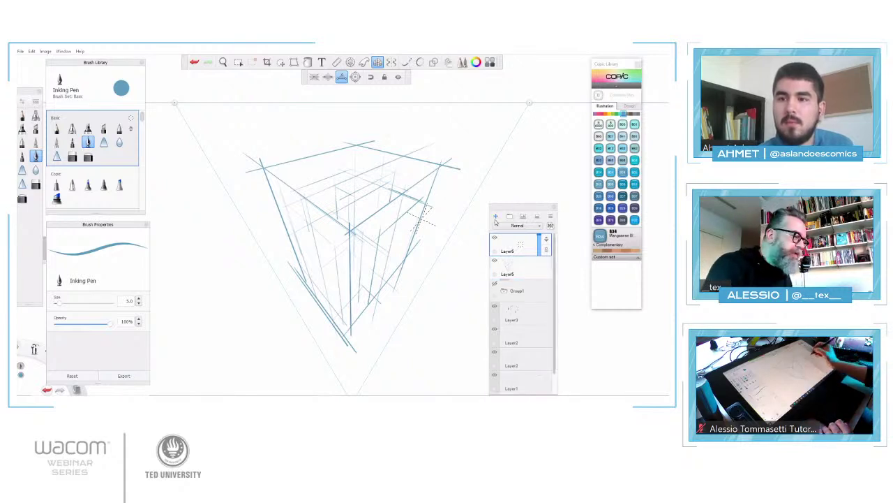
left_click(377, 62)
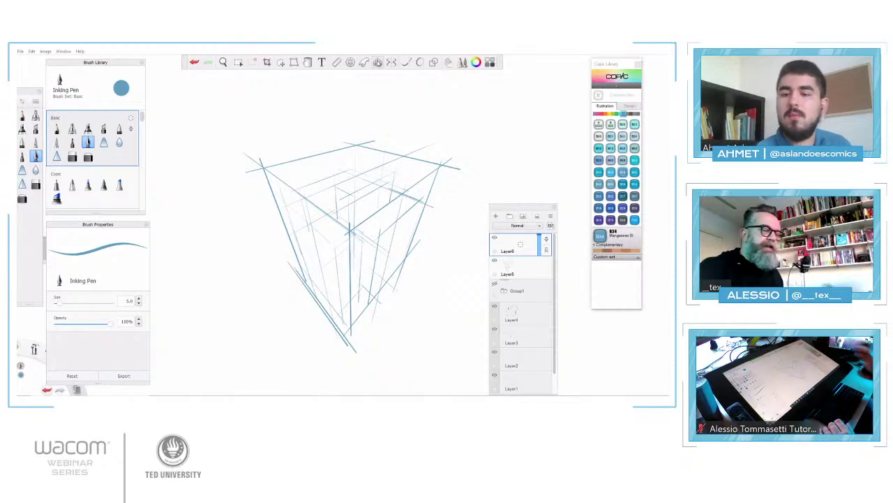
left_click(538, 270)
left_click_drag(545, 268, 539, 273)
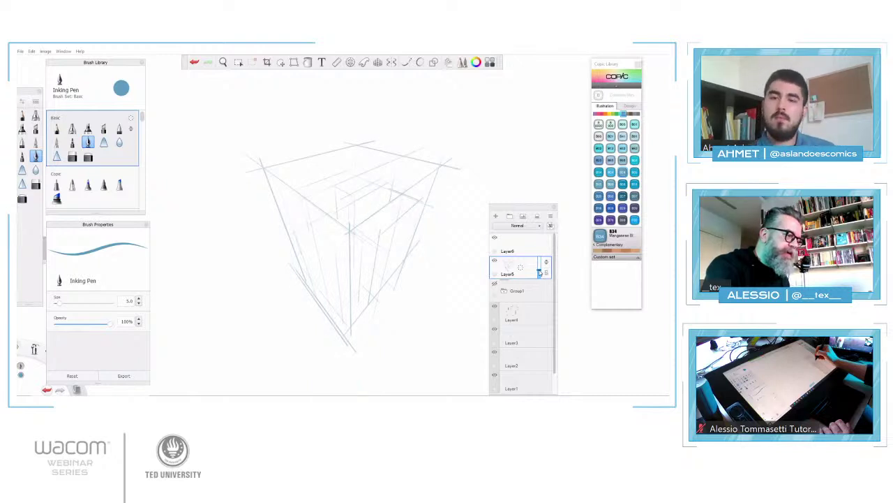
left_click(406, 63)
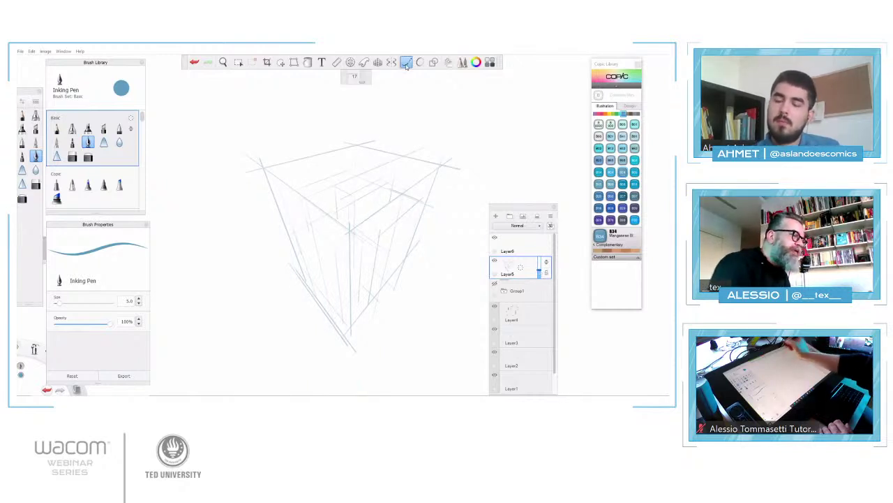
left_click(420, 63)
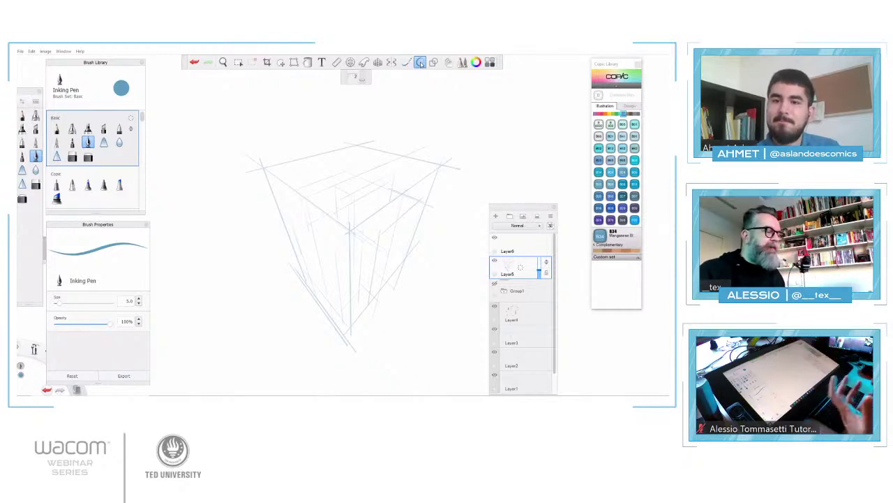
left_click(420, 63)
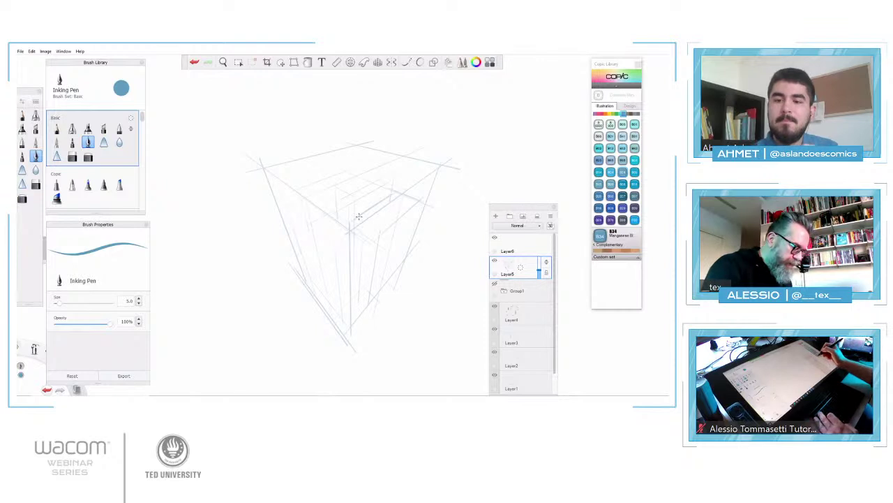
key("ctrl+z")
On Layer6, sketch the camera body's raised top block, its right side and its lower edge over the faded box.
left_click(525, 246)
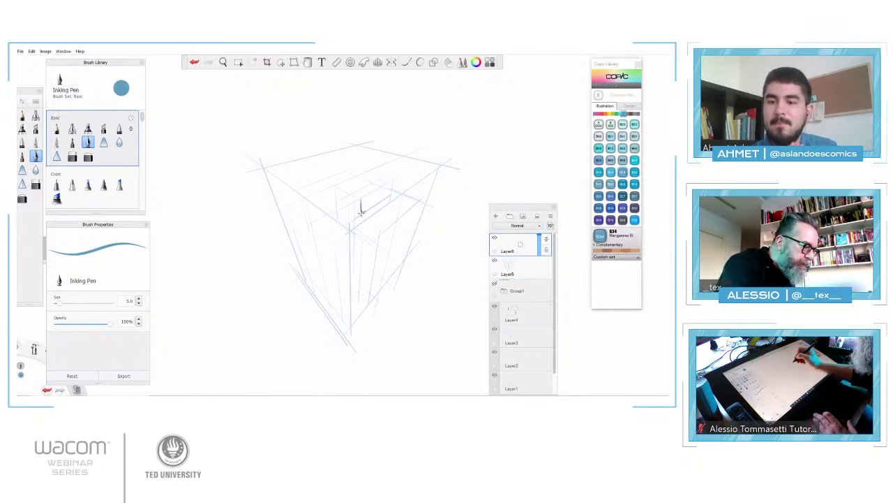
left_click_drag(391, 195, 361, 211)
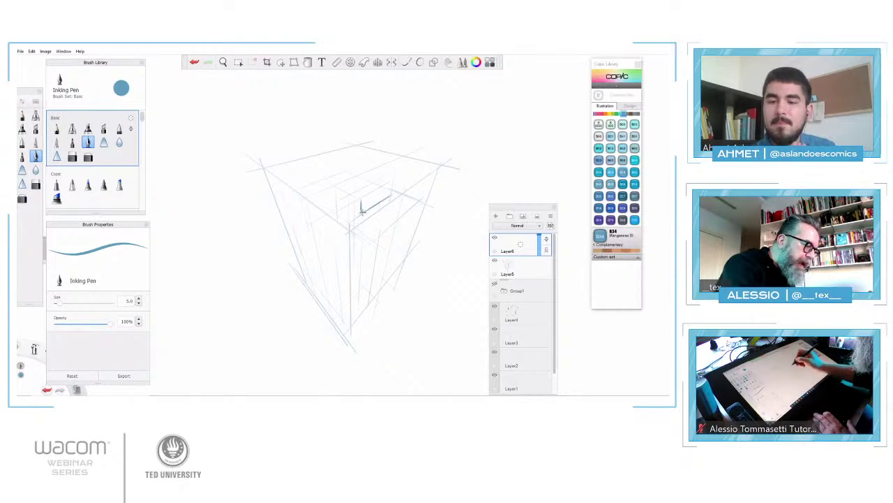
mouse_move(381, 220)
left_mouse_down()
mouse_move(395, 223)
mouse_move(414, 205)
mouse_move(401, 195)
left_mouse_up()
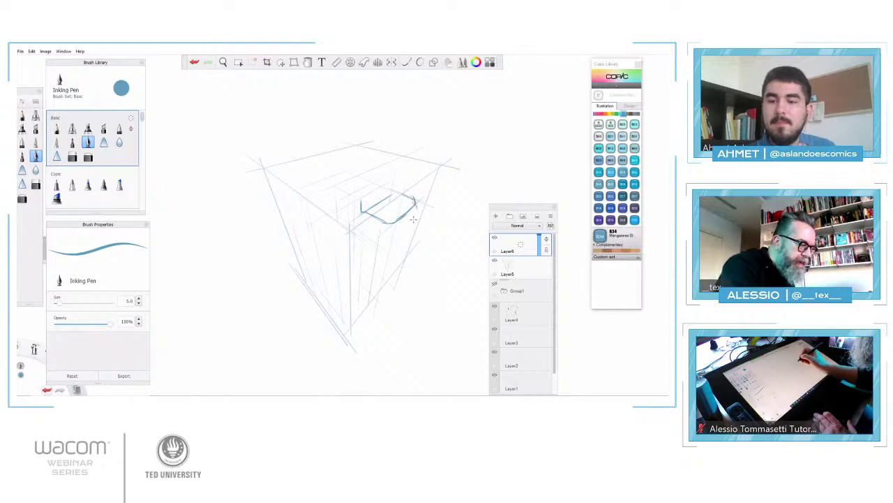
left_click_drag(416, 204, 399, 261)
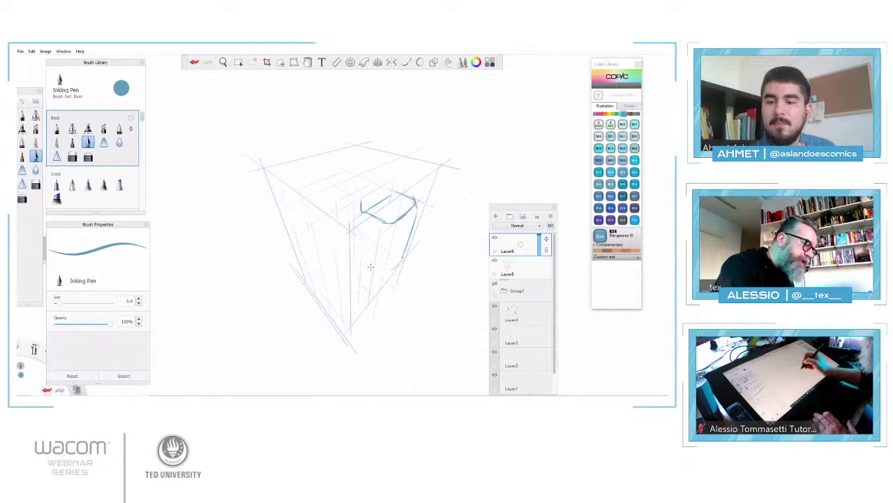
left_click_drag(372, 266, 383, 270)
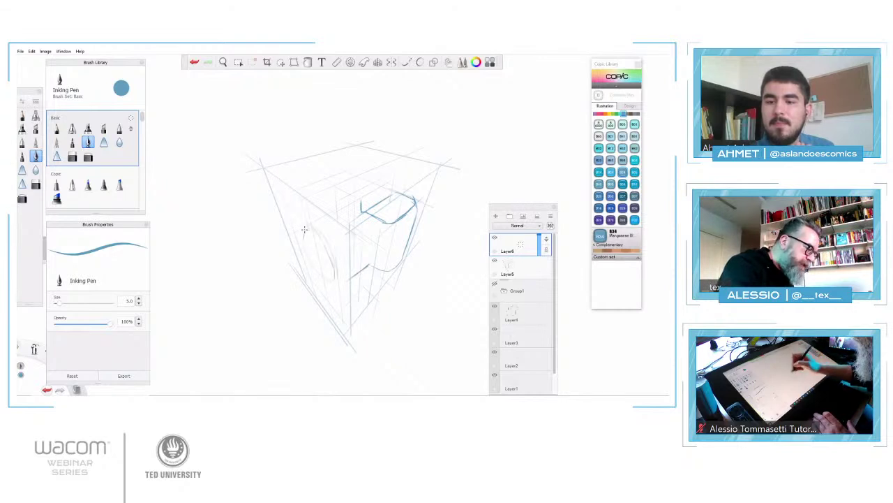
Sketch the camera's lens as a cylinder with a double elliptical front rim.
mouse_move(305, 229)
left_mouse_down()
mouse_move(320, 254)
mouse_move(318, 232)
mouse_move(349, 262)
left_mouse_up()
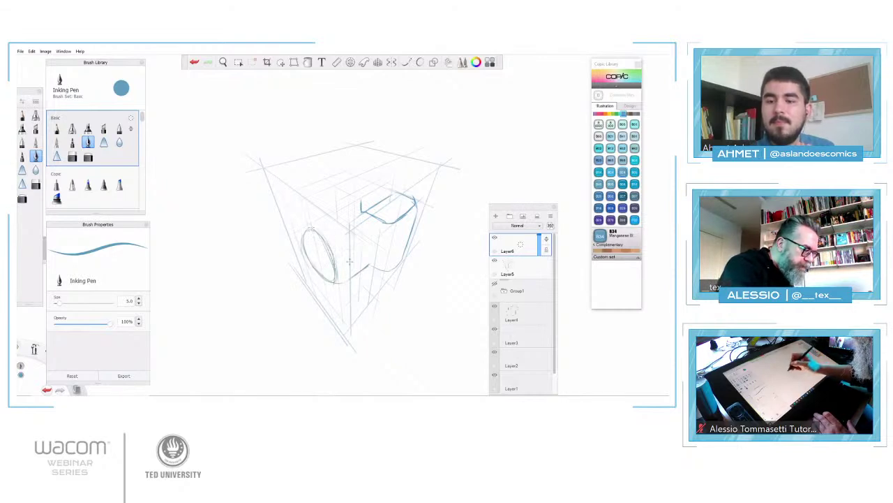
left_click_drag(311, 228, 330, 285)
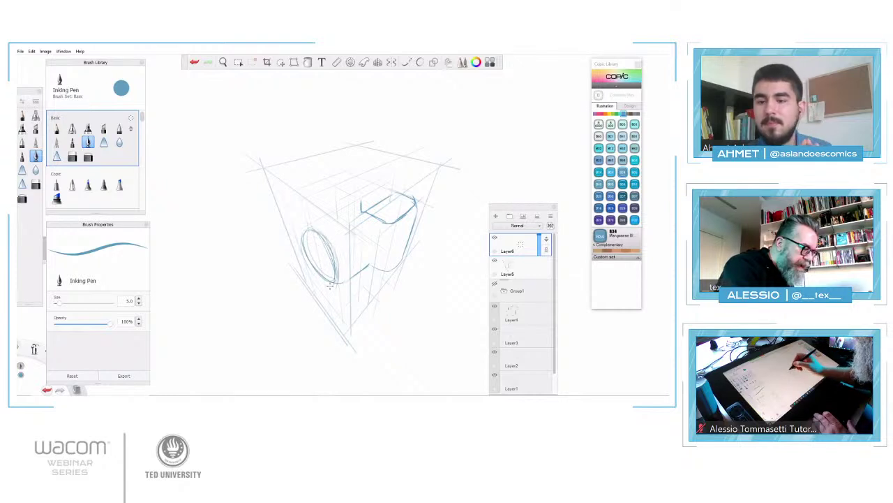
mouse_move(320, 218)
left_mouse_down()
mouse_move(305, 233)
mouse_move(356, 200)
mouse_move(368, 242)
left_mouse_up()
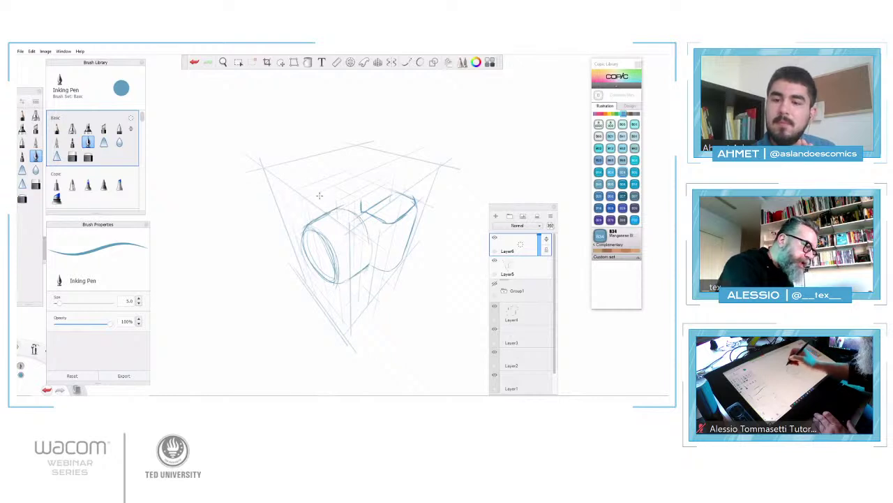
Sketch the camera body's left top section with its controls and add detail and shading lines to the lens barrel.
left_click_drag(308, 187, 352, 172)
mouse_move(312, 219)
left_mouse_down()
mouse_move(306, 194)
mouse_move(356, 173)
left_mouse_up()
mouse_move(313, 198)
left_mouse_down()
mouse_move(364, 175)
mouse_move(360, 197)
mouse_move(372, 176)
mouse_move(394, 188)
mouse_move(309, 215)
mouse_move(342, 200)
left_mouse_up()
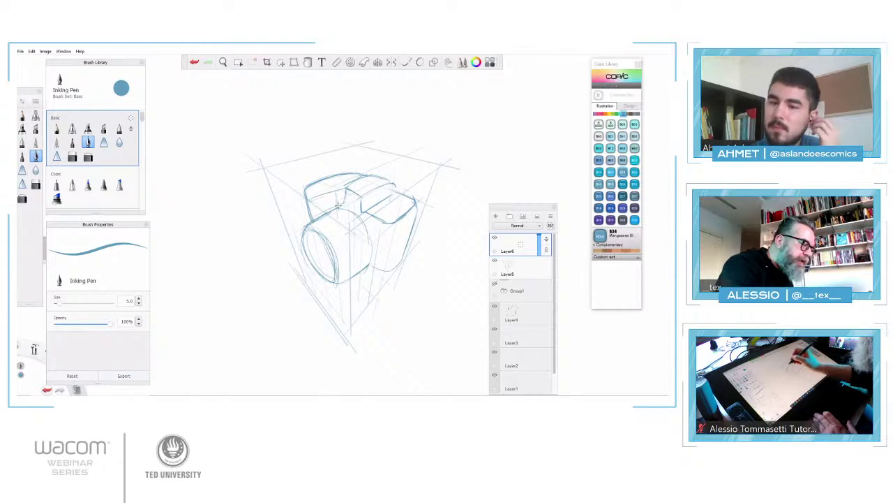
mouse_move(312, 229)
left_mouse_down()
mouse_move(332, 284)
mouse_move(372, 230)
left_mouse_up()
left_click_drag(330, 259, 367, 240)
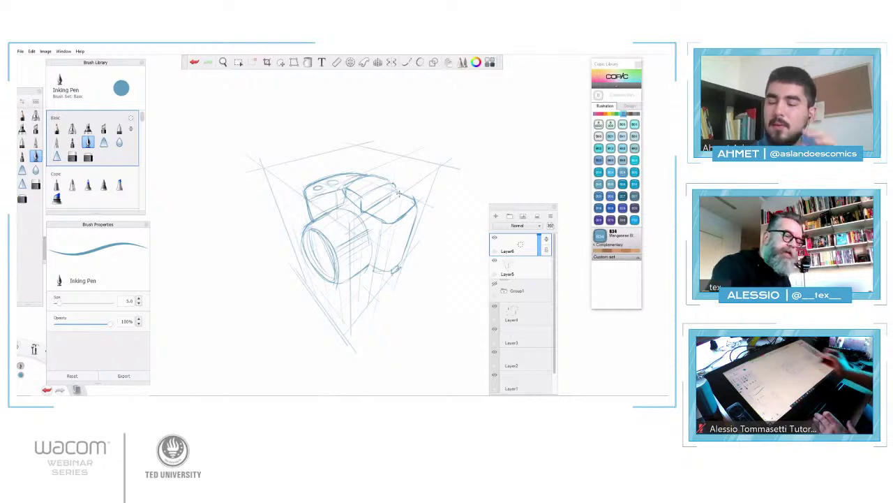
Lower Layer6's opacity, add a new layer above it and pick the Copic colour 110 Special Black.
left_click_drag(540, 239, 538, 245)
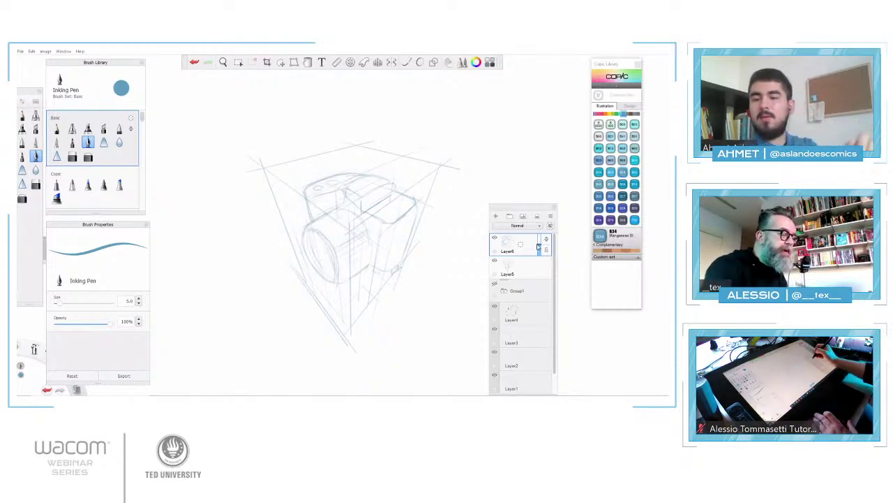
left_click(496, 216)
left_click(637, 114)
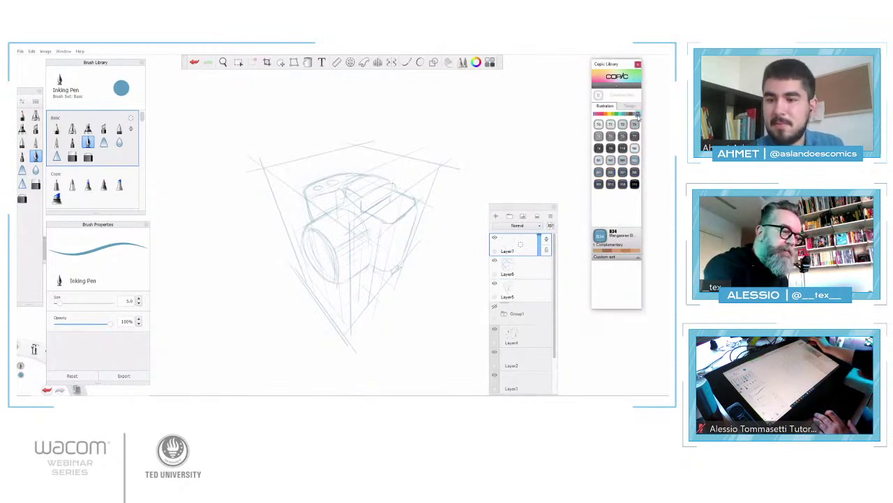
left_click(635, 184)
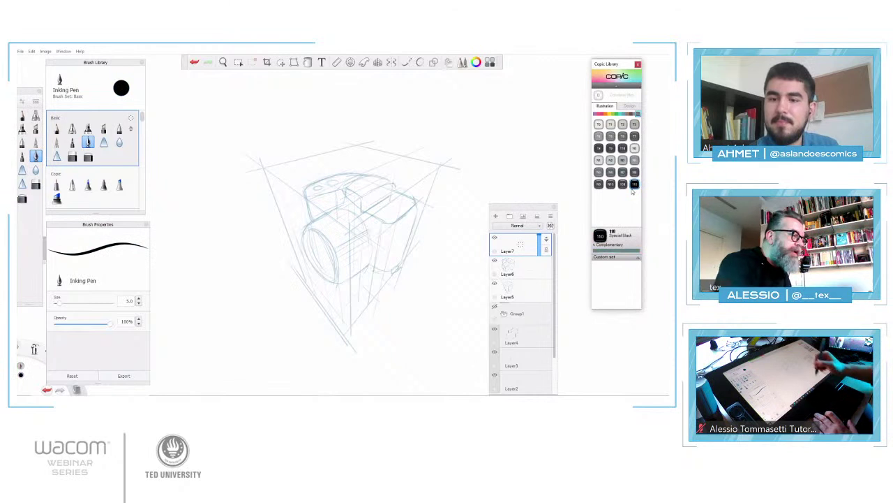
With stroke stabilization on and the Inking Pen at size 2.0, ink the camera body's right side and raised top block on Layer7.
left_click(408, 64)
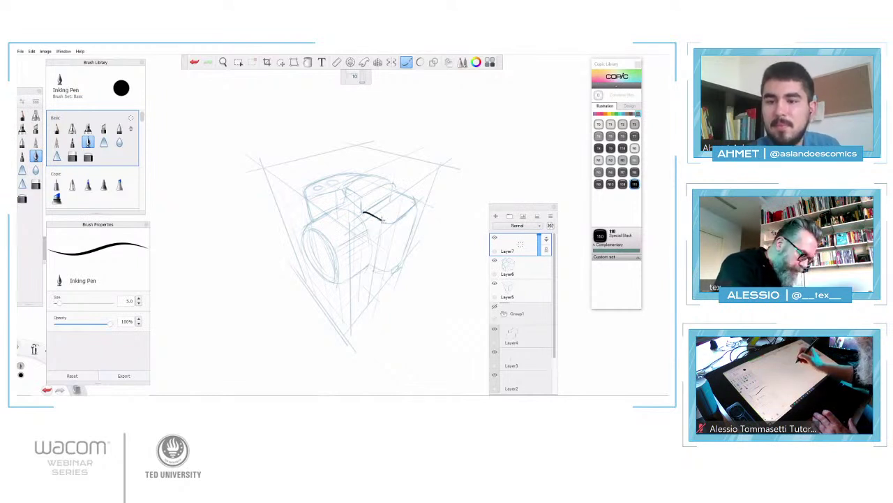
key("ctrl+z")
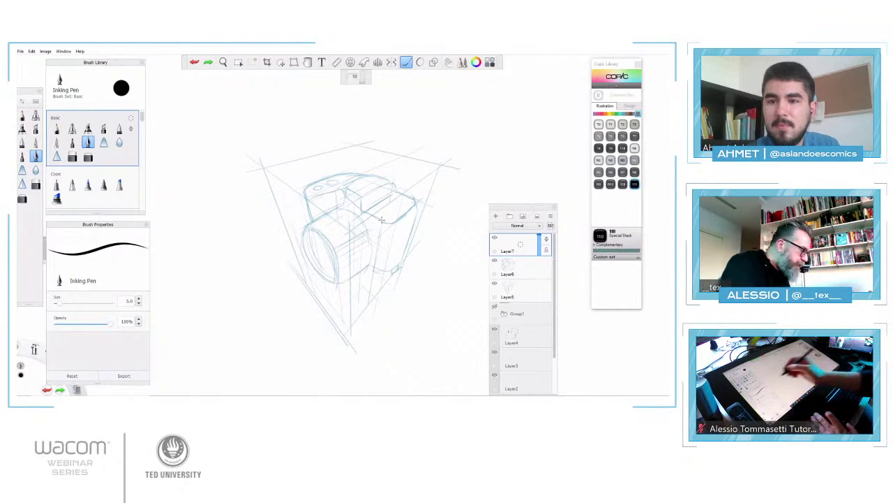
left_click(58, 304)
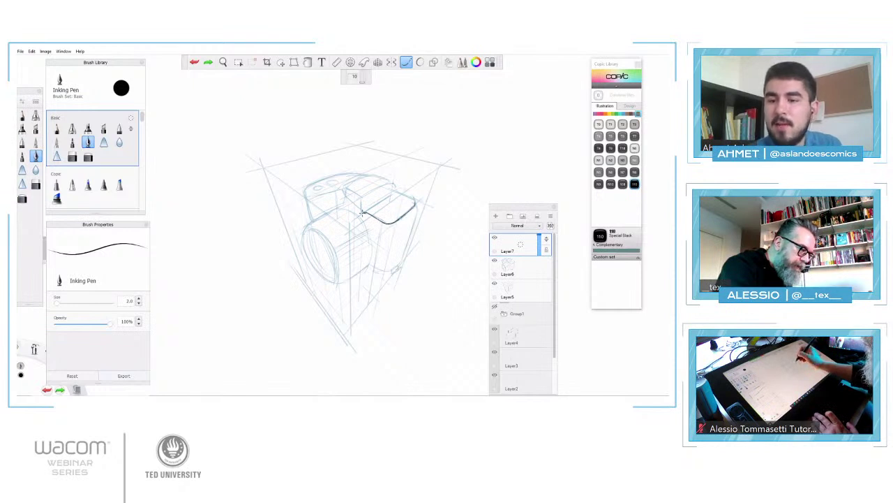
left_click_drag(391, 186, 417, 203)
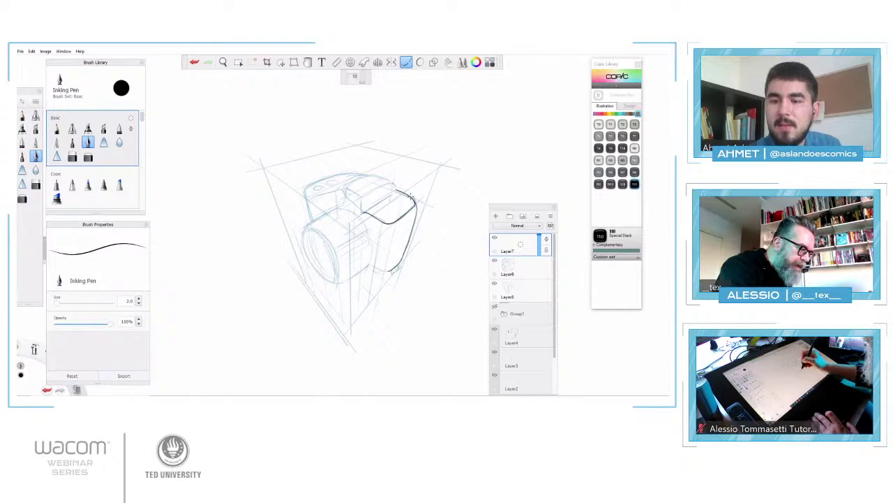
left_click_drag(373, 265, 389, 270)
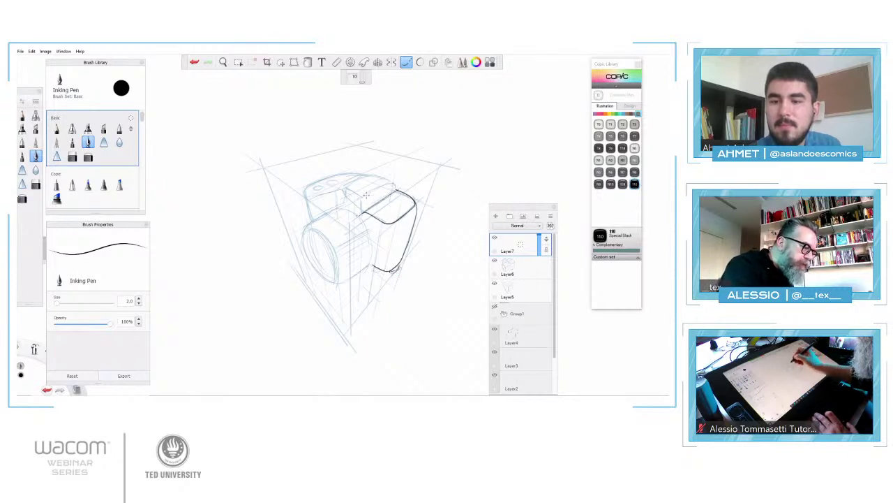
left_click_drag(387, 185, 360, 198)
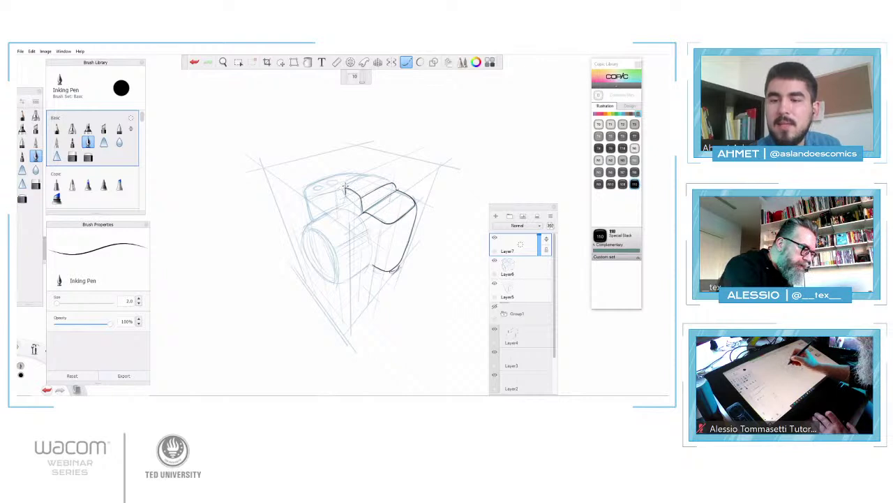
mouse_move(345, 190)
left_mouse_down()
mouse_move(359, 210)
mouse_move(305, 198)
left_mouse_up()
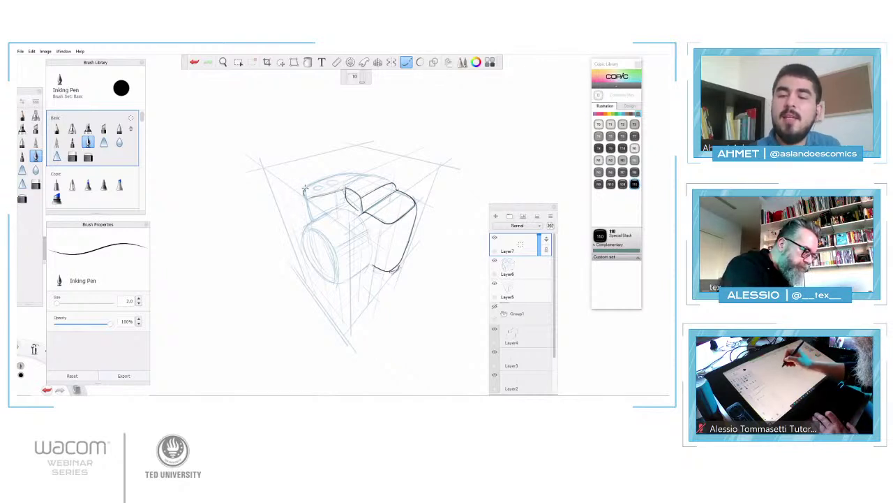
Ink the camera body's left top section and the lens barrel with its double elliptical front rim.
mouse_move(305, 190)
left_mouse_down()
mouse_move(369, 174)
mouse_move(344, 186)
mouse_move(396, 188)
left_mouse_up()
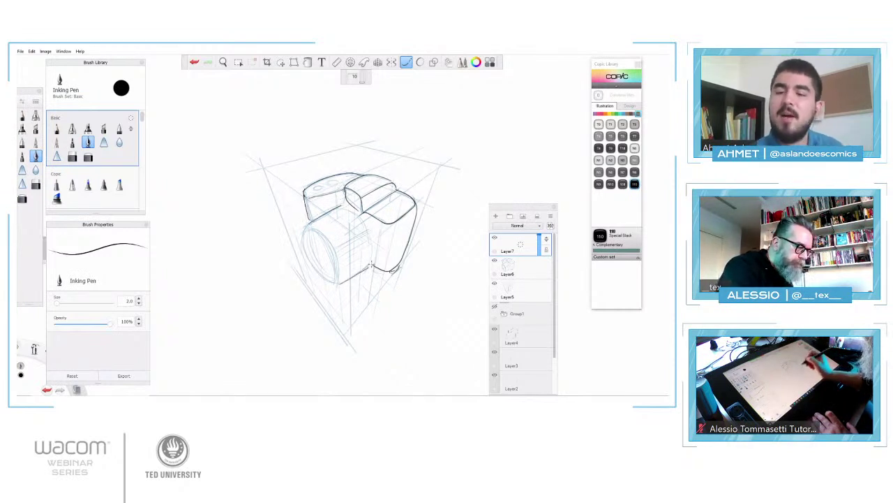
mouse_move(340, 207)
left_mouse_down()
mouse_move(370, 224)
mouse_move(375, 256)
left_mouse_up()
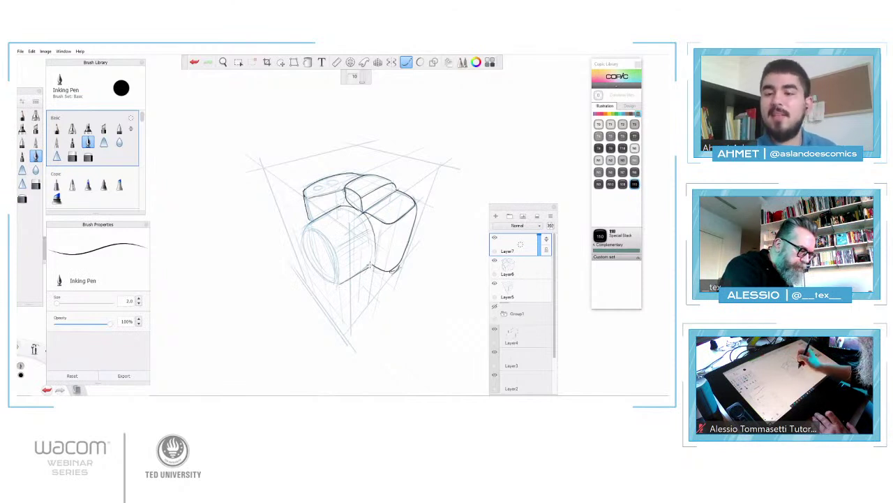
left_click_drag(345, 207, 364, 257)
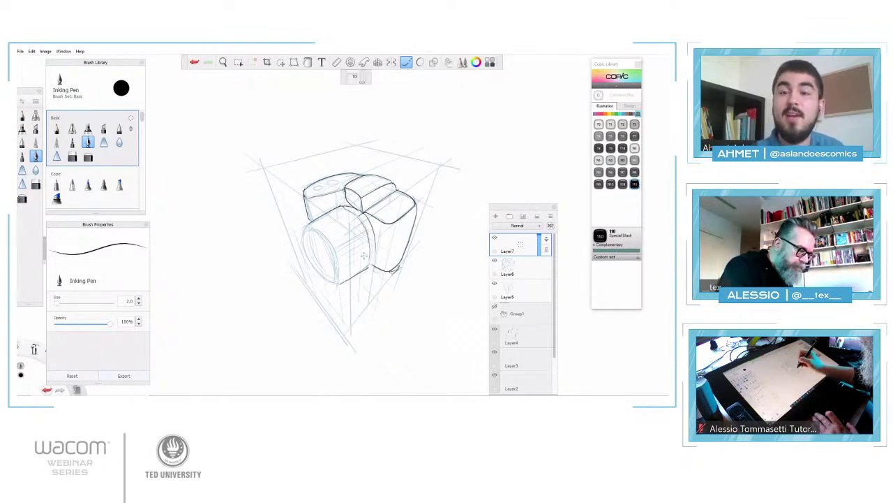
mouse_move(304, 230)
left_mouse_down()
mouse_move(308, 257)
mouse_move(332, 282)
left_mouse_up()
left_click_drag(313, 230, 323, 271)
mouse_move(313, 232)
left_mouse_down()
mouse_move(338, 282)
mouse_move(370, 269)
left_mouse_up()
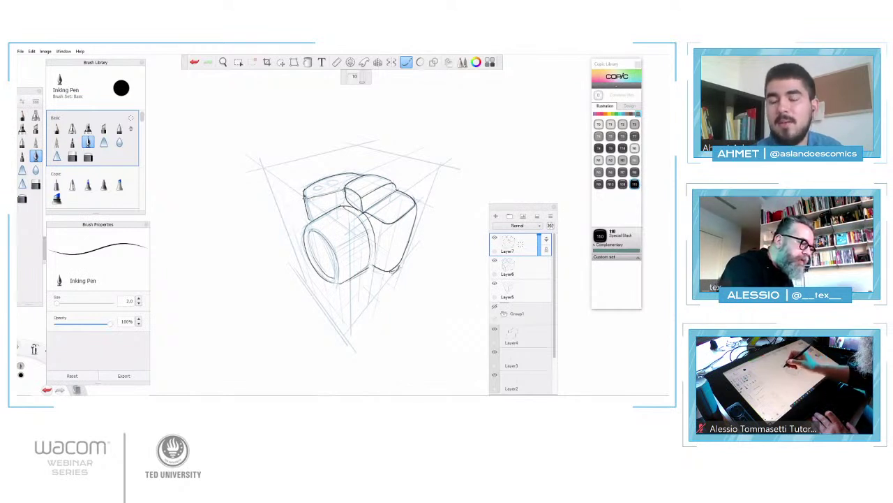
left_click_drag(307, 197, 343, 206)
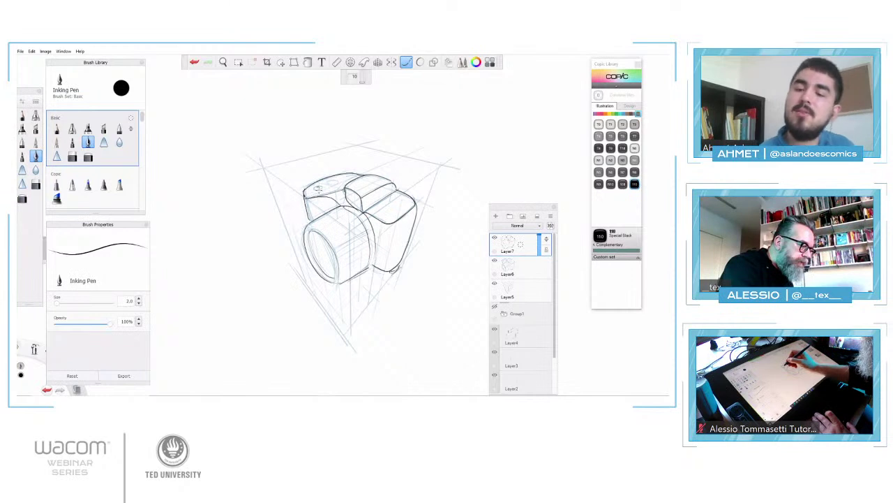
Without Steady Stroke, ink the top controls freehand and add detail and shading lines to the lens and body edges.
left_click(407, 62)
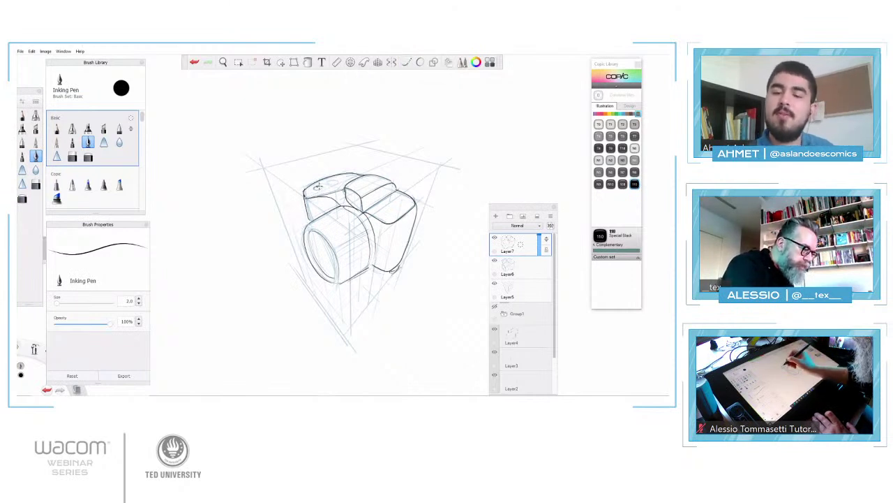
left_click_drag(319, 187, 314, 189)
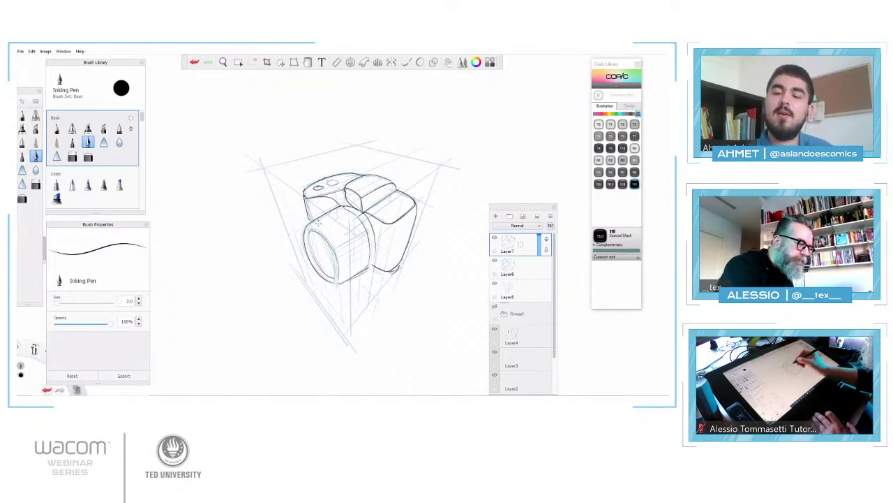
left_click_drag(311, 227, 347, 208)
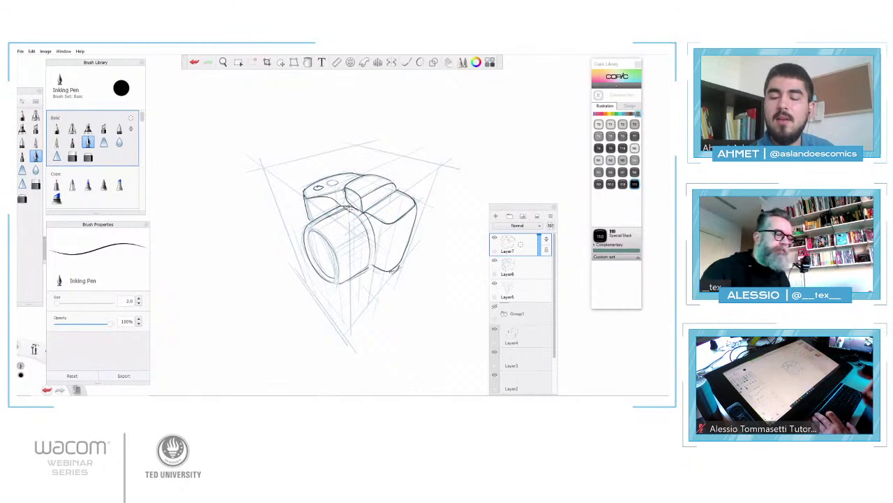
left_click_drag(361, 211, 398, 189)
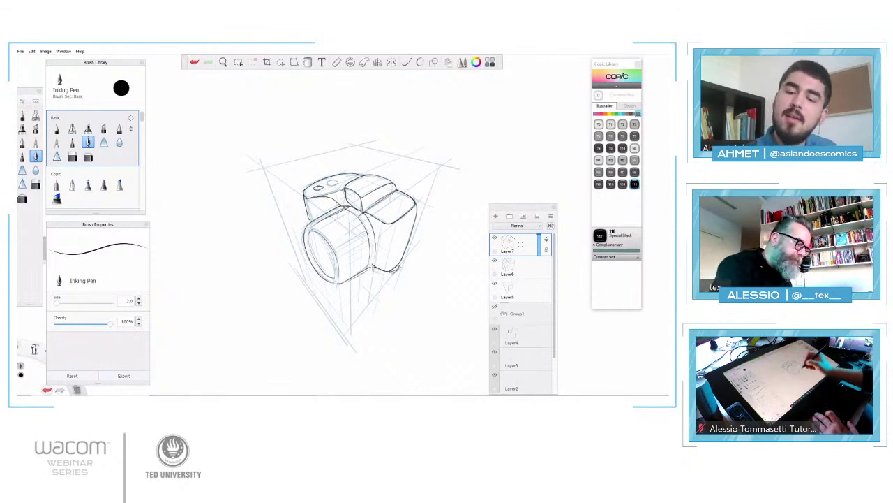
left_click_drag(370, 270, 402, 267)
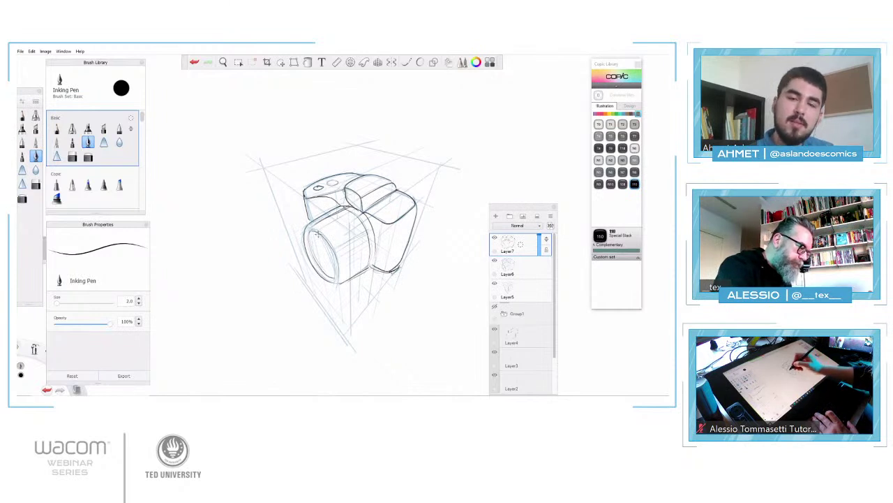
left_click_drag(316, 236, 324, 272)
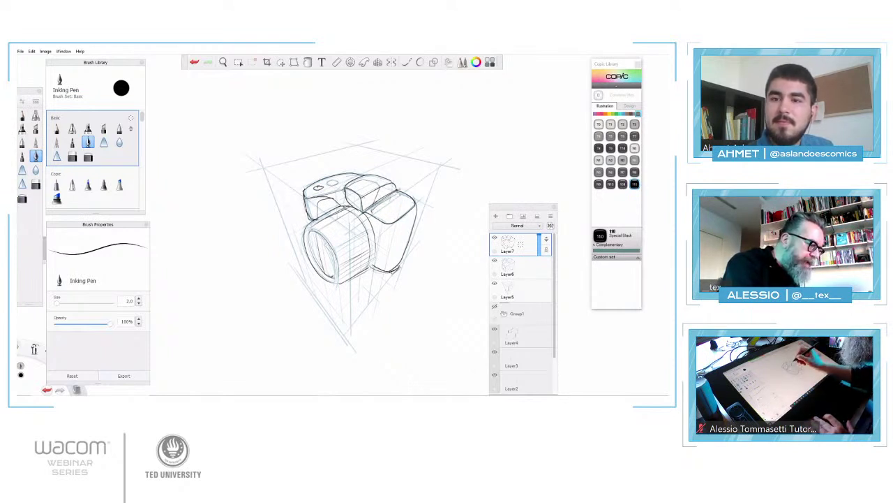
With Predictive Stroke at level 2, ink the inset top panel, reinforce the lens and top block, and outline the right side's panels.
left_click(420, 62)
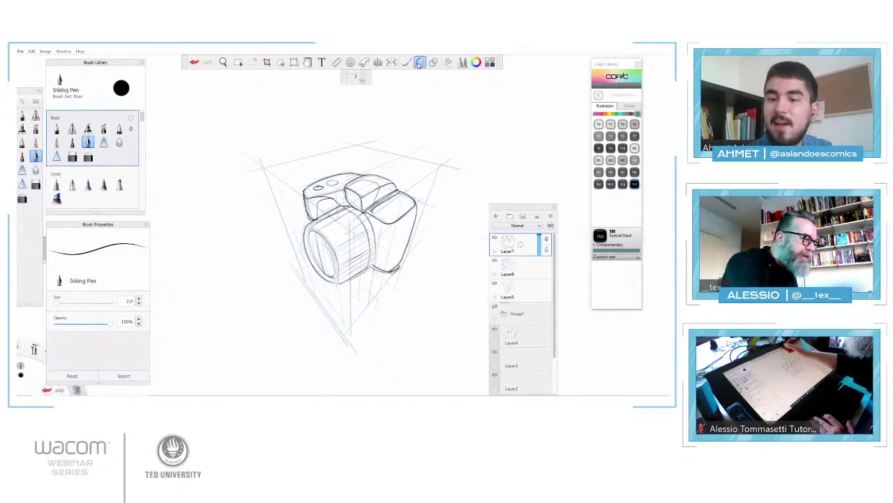
mouse_move(372, 210)
left_mouse_down()
mouse_move(385, 213)
mouse_move(402, 198)
left_mouse_up()
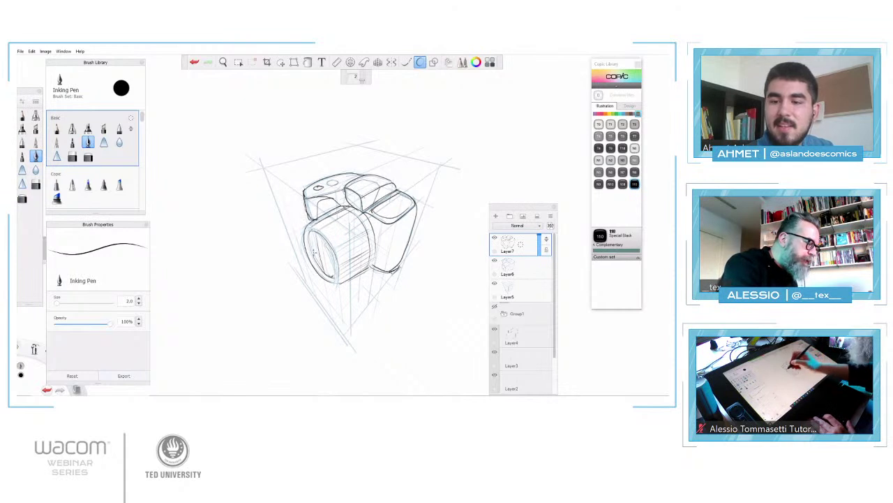
mouse_move(311, 233)
left_mouse_down()
mouse_move(340, 286)
mouse_move(364, 270)
mouse_move(342, 282)
mouse_move(375, 260)
left_mouse_up()
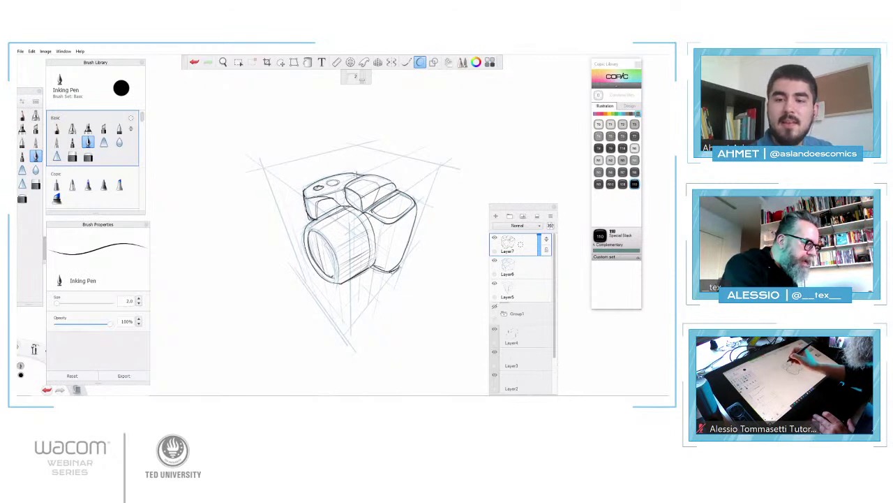
mouse_move(364, 175)
left_mouse_down()
mouse_move(344, 186)
mouse_move(346, 204)
mouse_move(396, 187)
left_mouse_up()
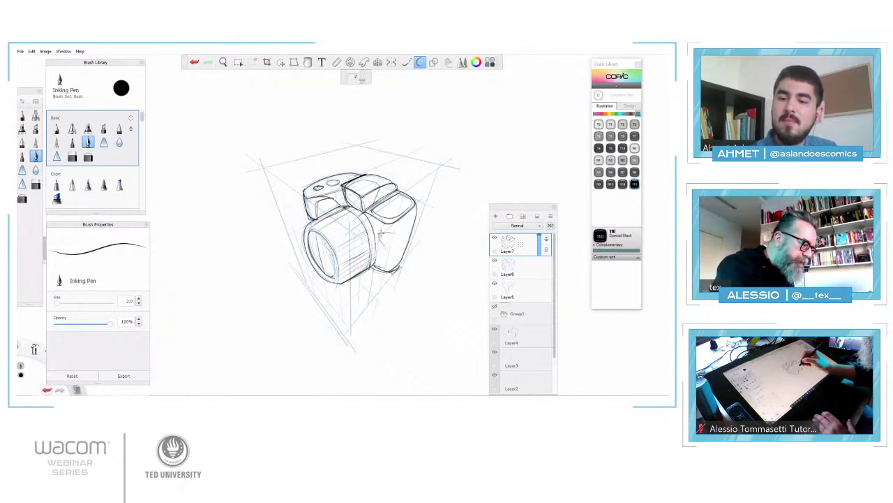
left_click_drag(381, 233, 410, 231)
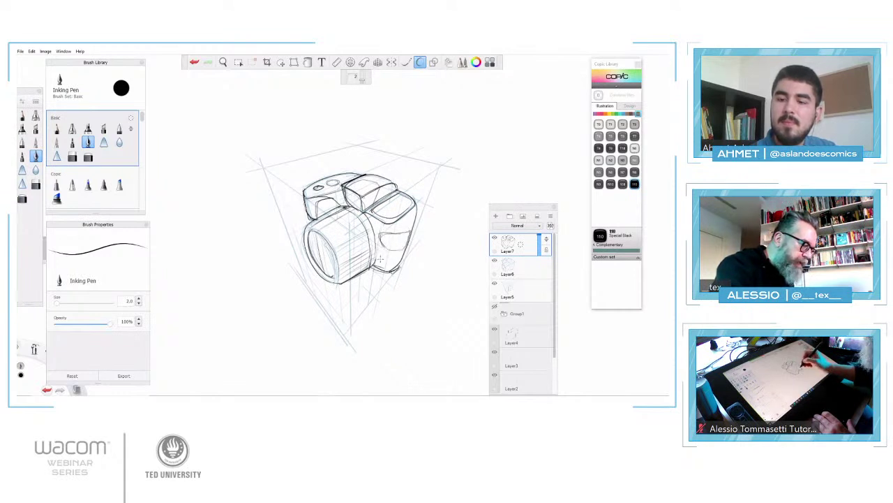
left_click_drag(381, 255, 400, 256)
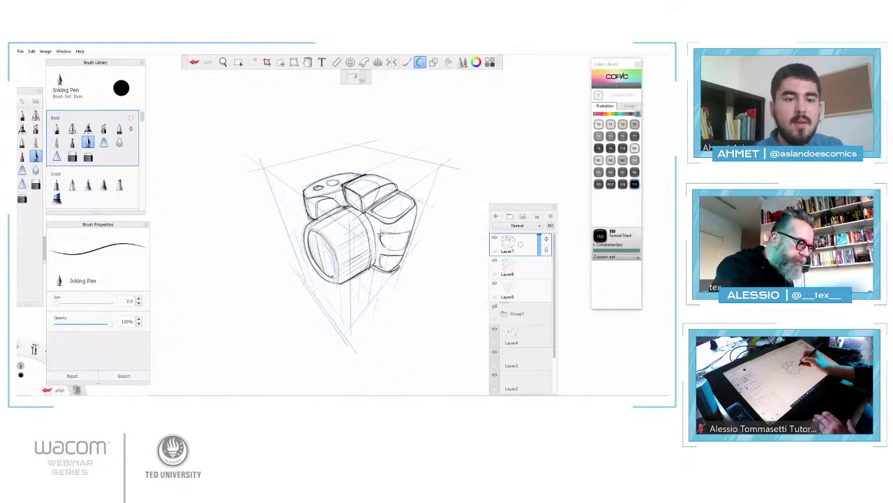
Thicken the camera's outer contours, add small details to the top block's front and beside the lens, and deepen the lens shading.
mouse_move(395, 261)
left_mouse_down()
mouse_move(398, 268)
mouse_move(396, 260)
left_mouse_up()
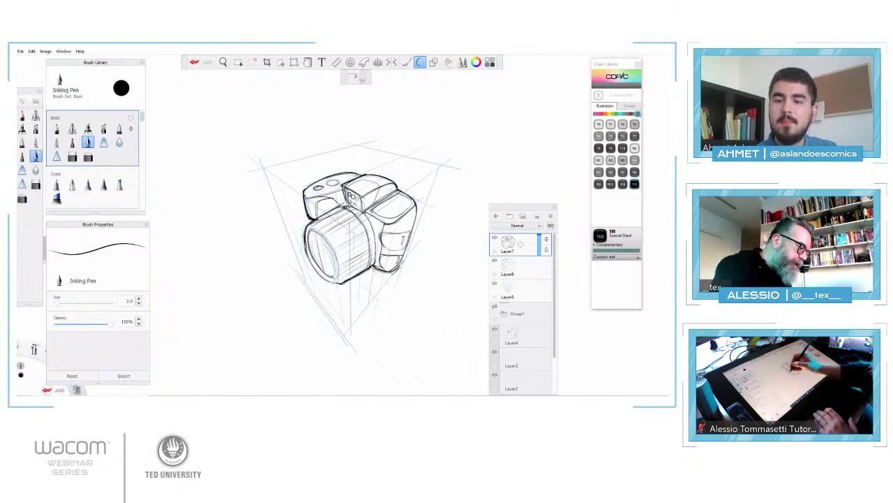
left_click_drag(311, 252, 334, 283)
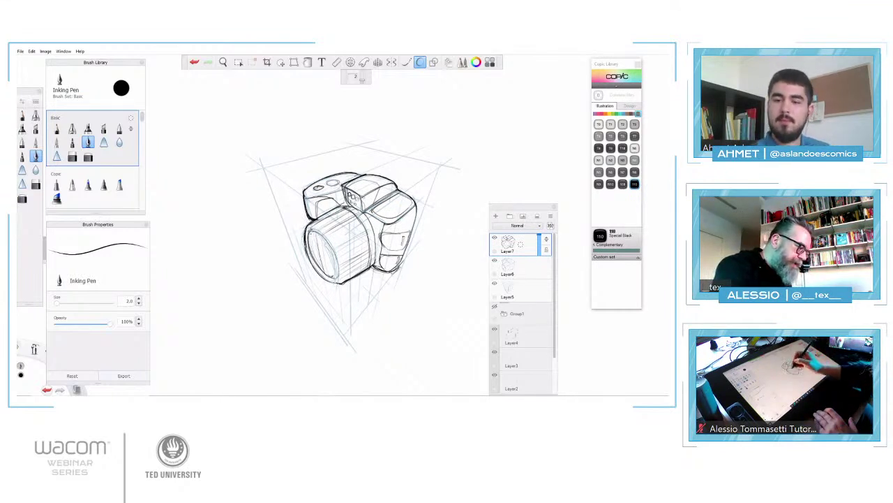
left_click_drag(309, 232, 340, 273)
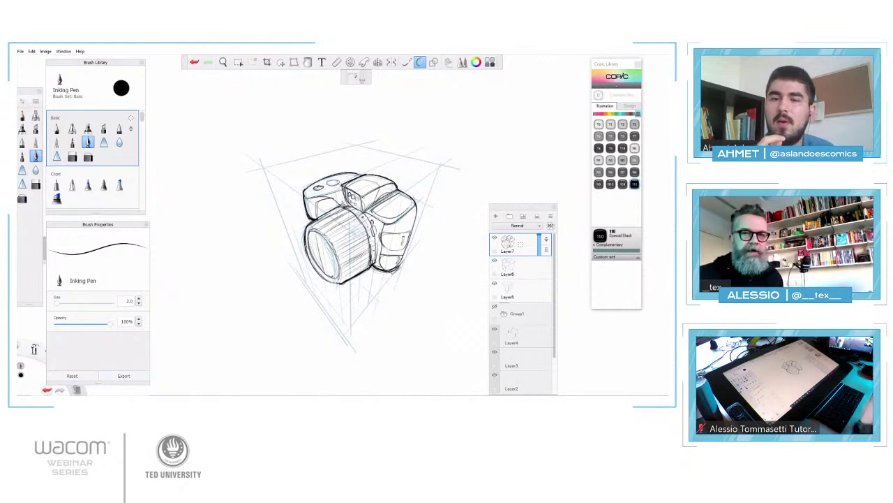
Group Layer7, Layer6 and Layer5 together.
mouse_move(540, 238)
left_mouse_down()
mouse_move(540, 249)
mouse_move(544, 236)
left_mouse_up()
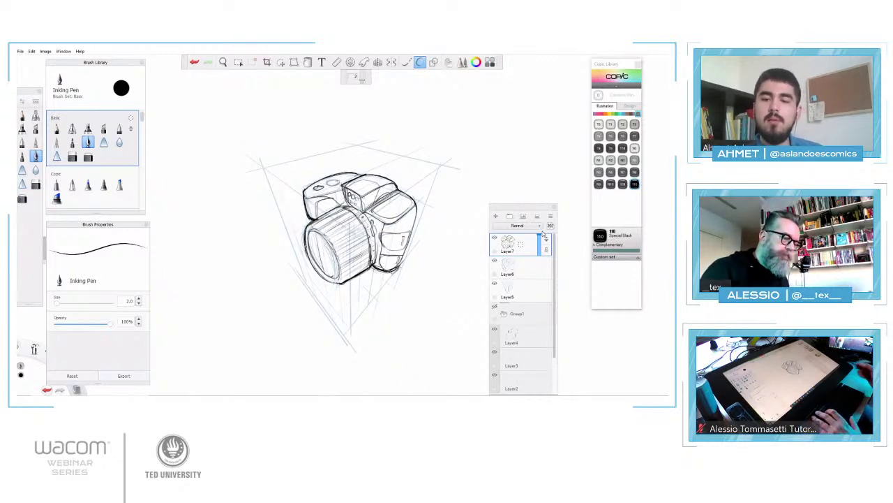
left_click(541, 297, "shift")
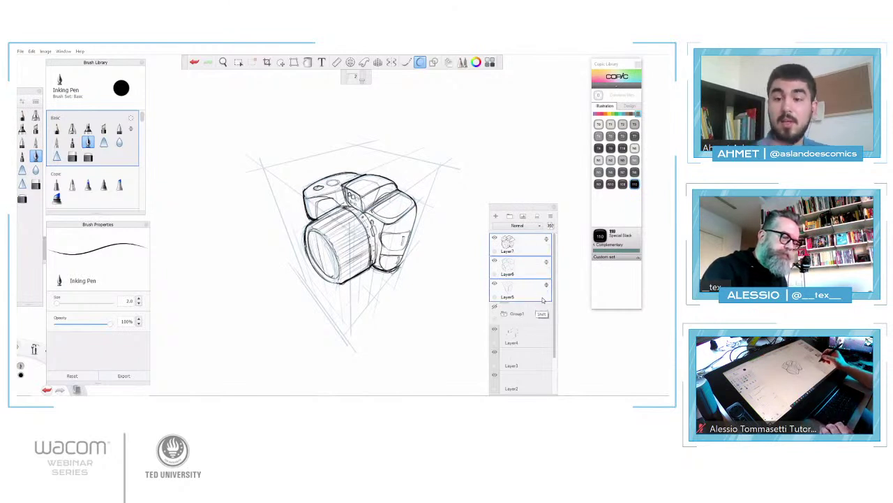
left_click(551, 218)
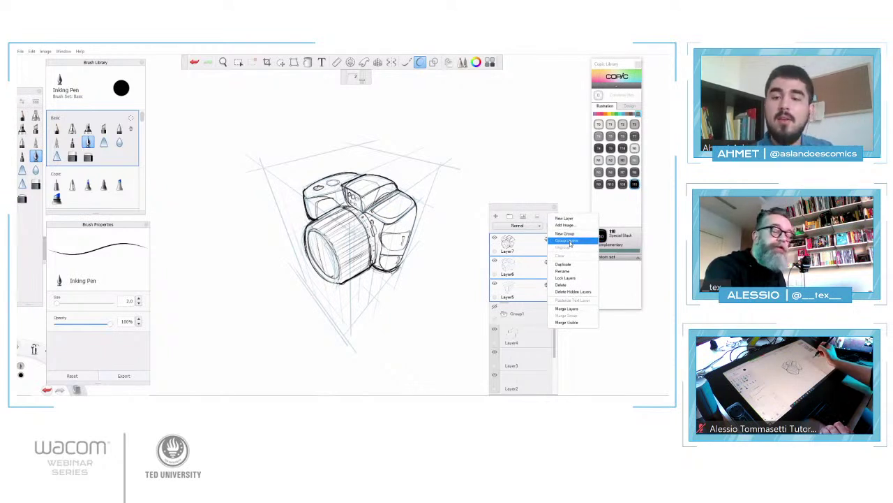
left_click(570, 243)
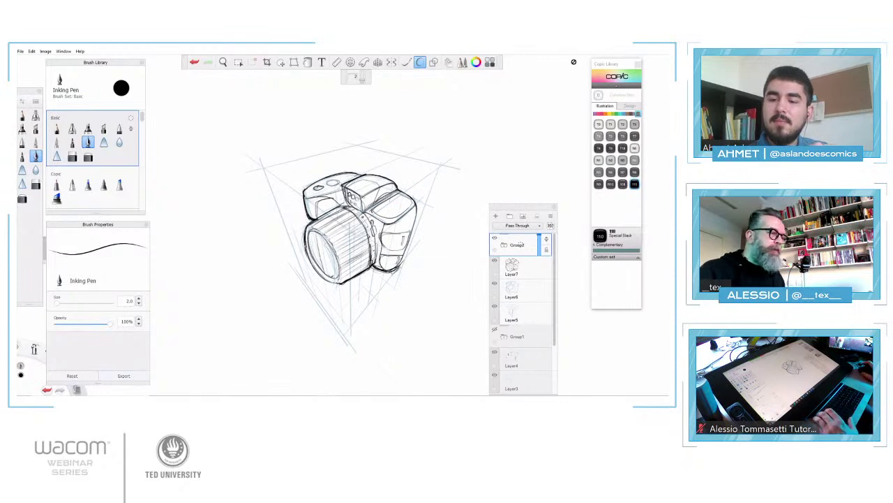
Switch to Photoshop and open the TEST_1 file from the TURKEY folder.
key("alt+Tab")
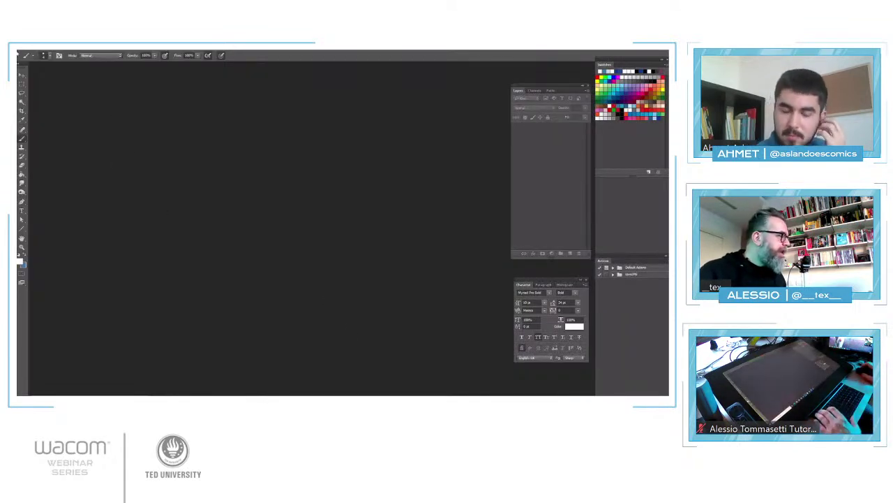
left_click(31, 50)
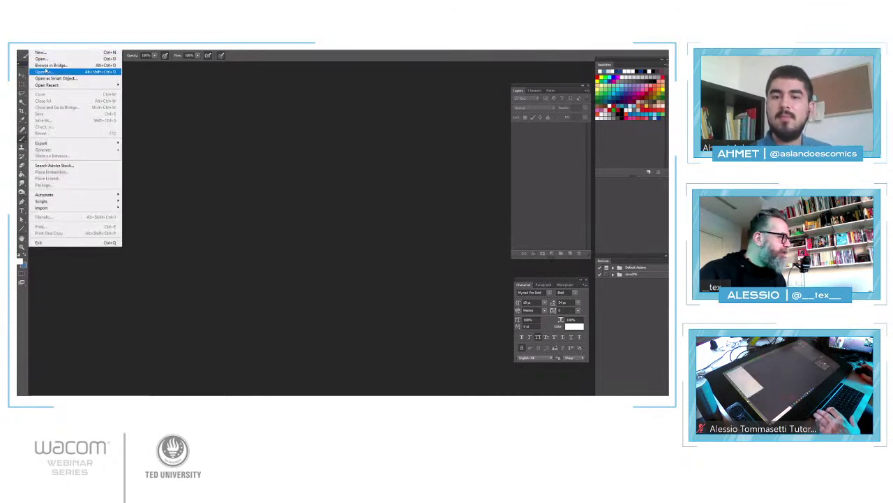
left_click(44, 59)
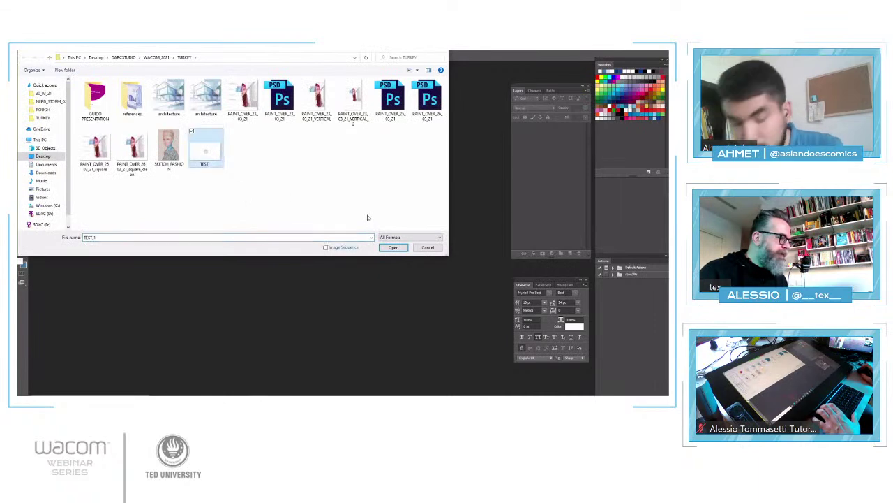
left_click(394, 247)
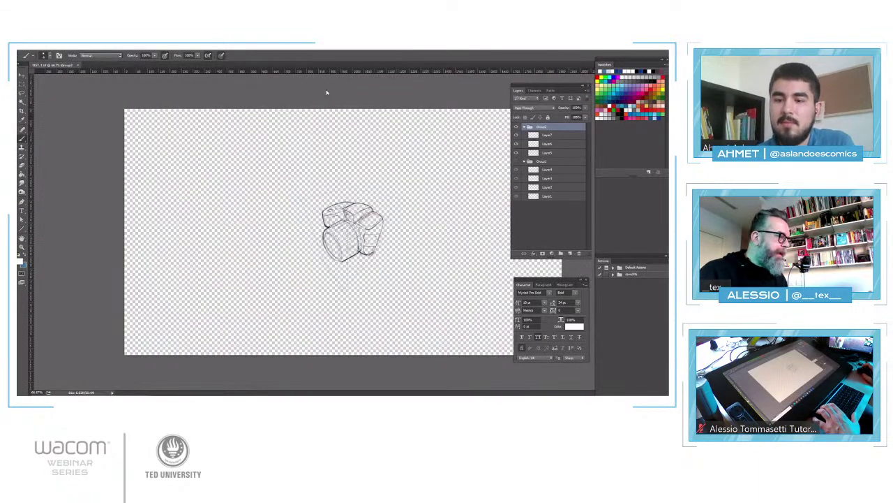
Float the document window and add a new white-filled layer at the bottom of the stack, beneath both groups.
left_click_drag(63, 67, 93, 90)
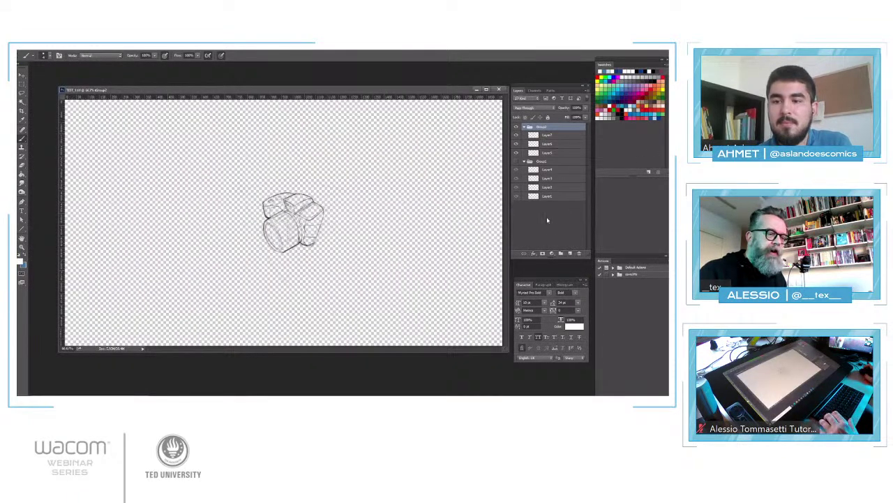
left_click(546, 216)
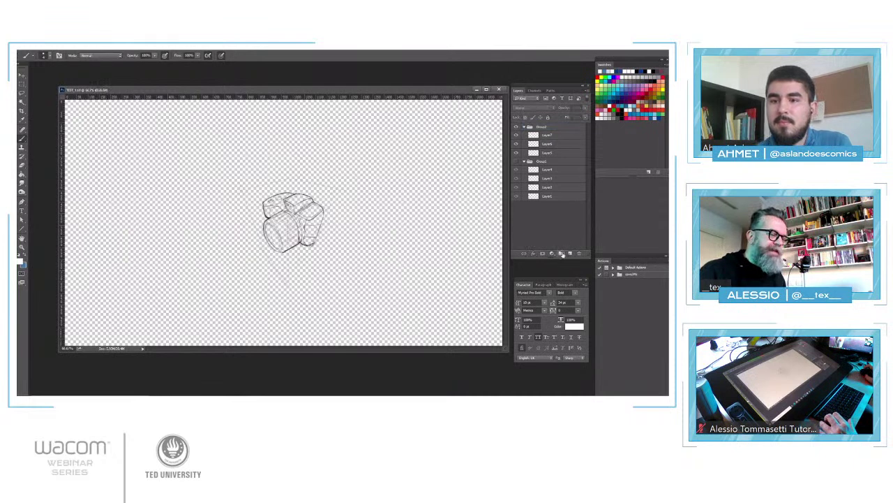
left_click(571, 253)
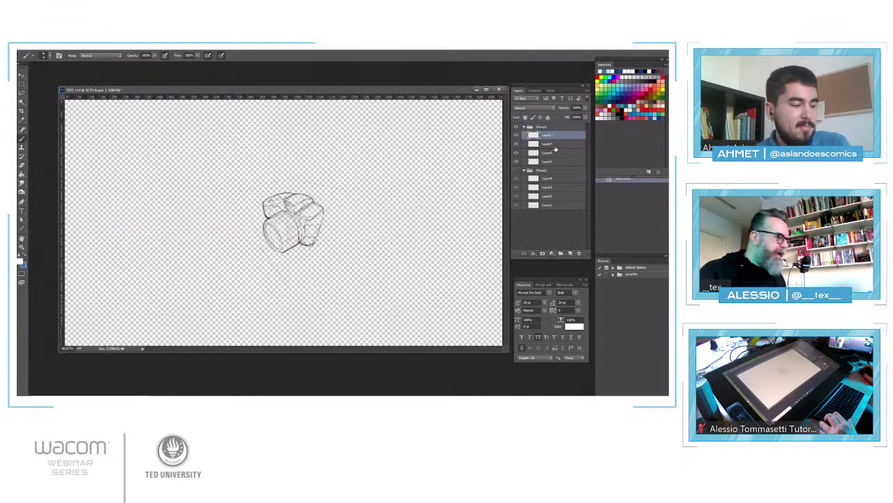
left_click(21, 173)
left_click(176, 170)
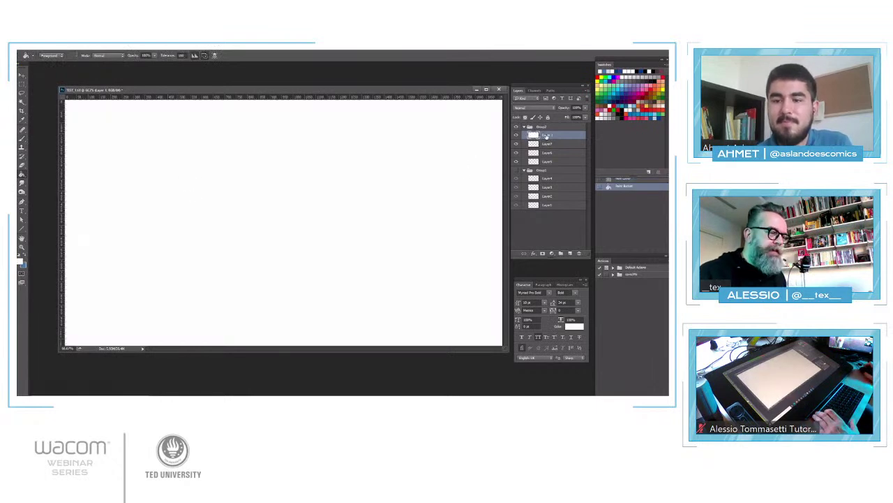
mouse_move(548, 136)
left_mouse_down()
mouse_move(562, 213)
mouse_move(556, 207)
left_mouse_up()
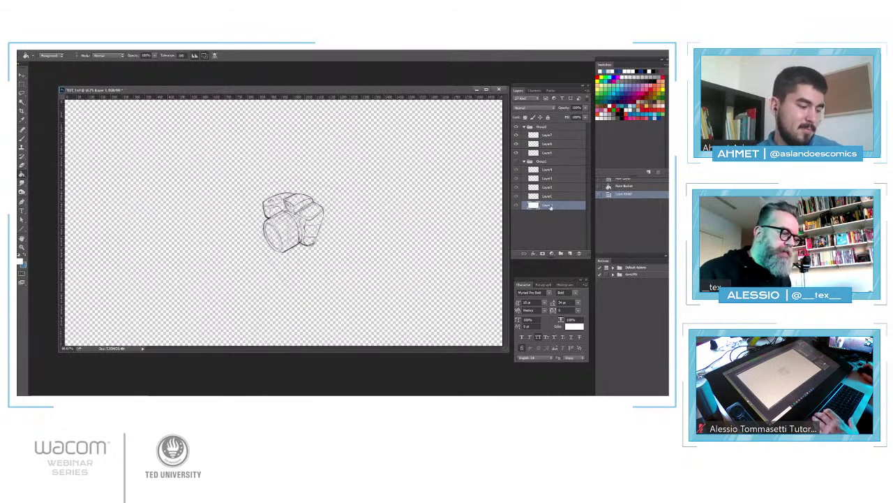
left_click_drag(549, 206, 554, 219)
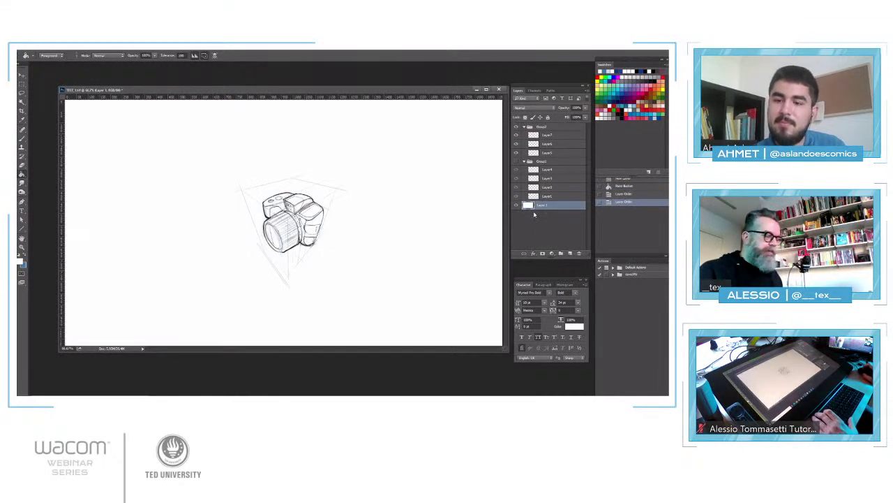
Inspect the camera drawing up close and hide its Layer7, Layer6 and Layer5 one after another.
key("ctrl+plus")
key("ctrl+plus")
key("ctrl+plus")
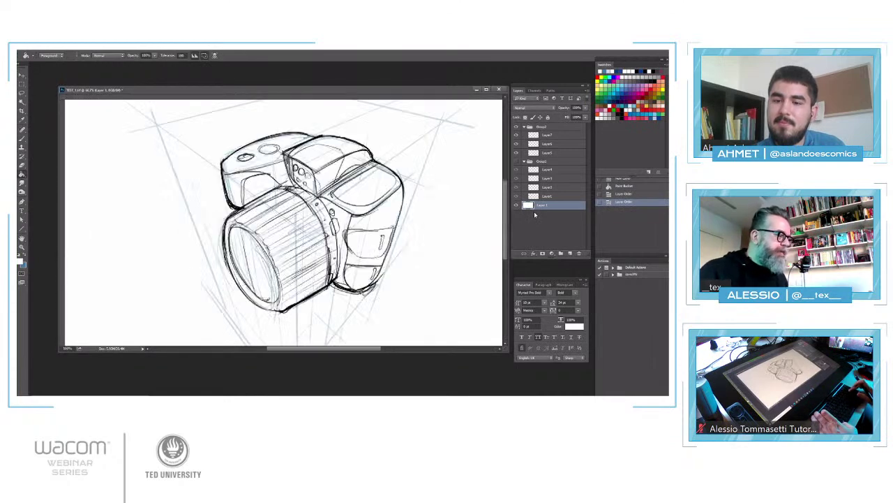
key("ctrl+minus")
key("ctrl+minus")
key("ctrl+minus")
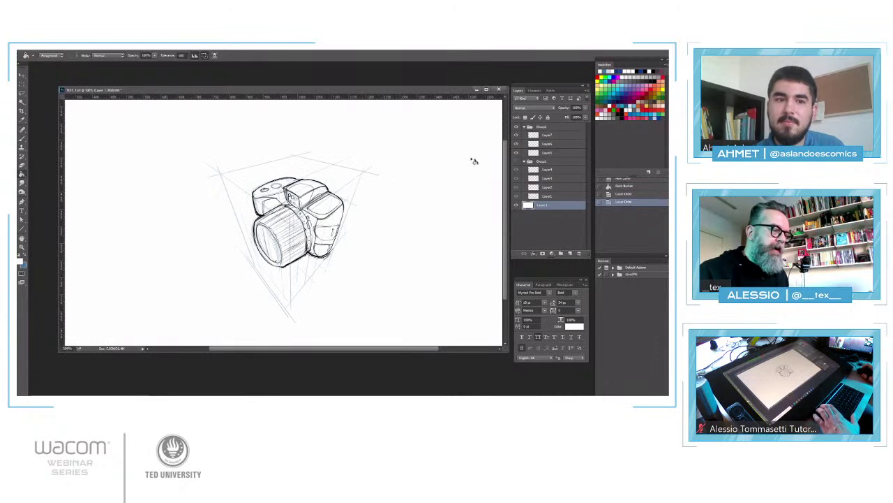
left_click(516, 135)
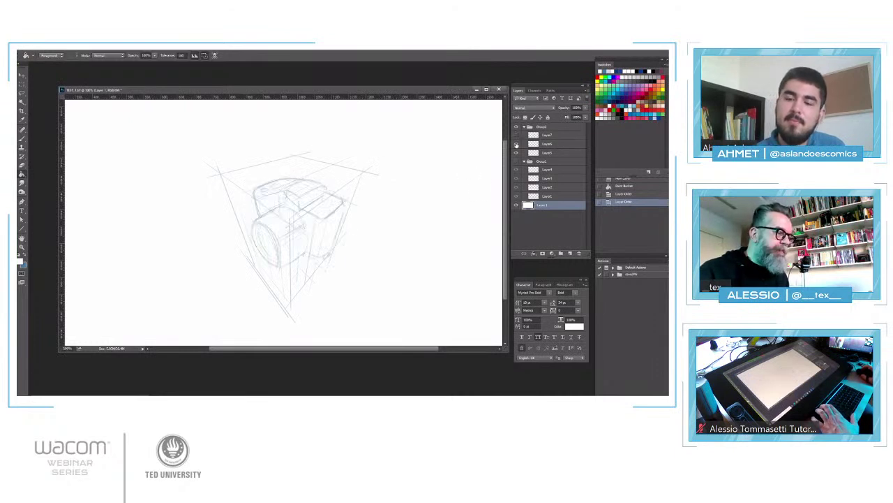
left_click(516, 143)
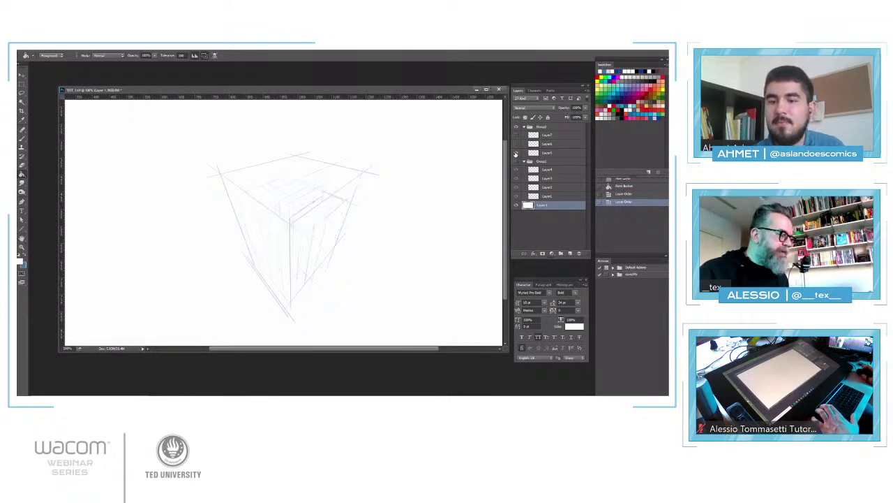
left_click(516, 153)
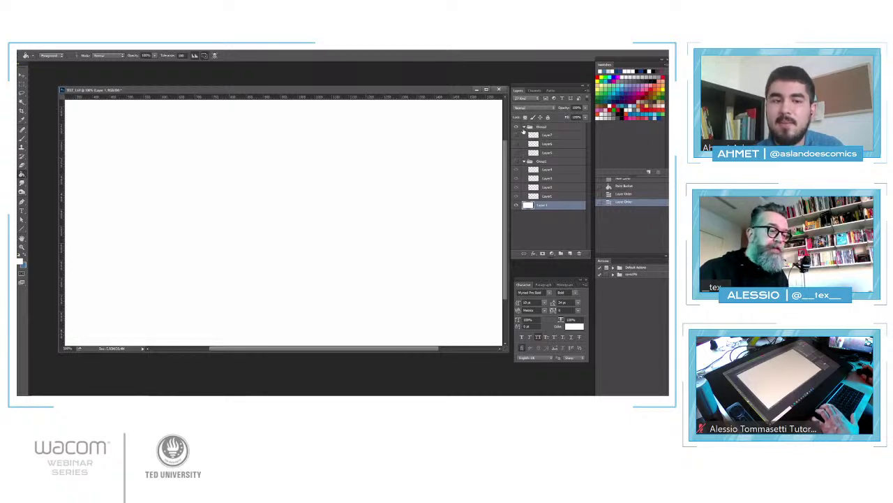
Collapse and hide the camera's group, and show Group1 with the whole house drawing in view.
left_click(524, 127)
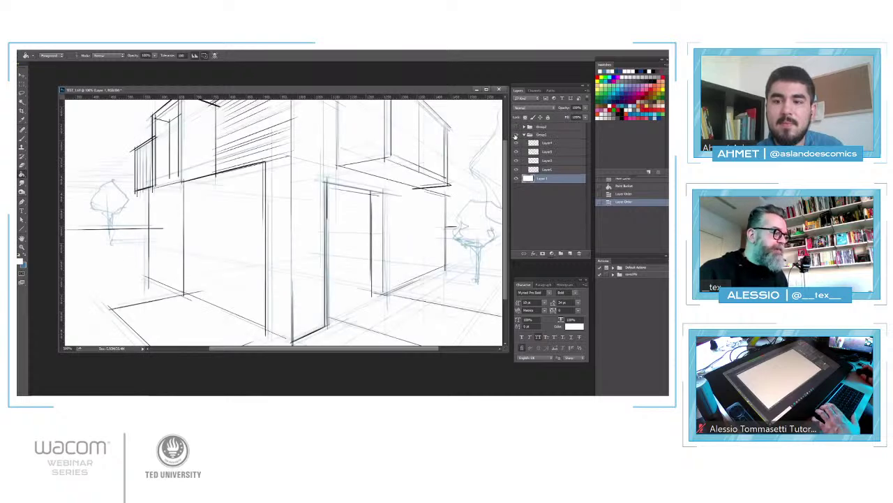
left_click(516, 134)
key("ctrl+0")
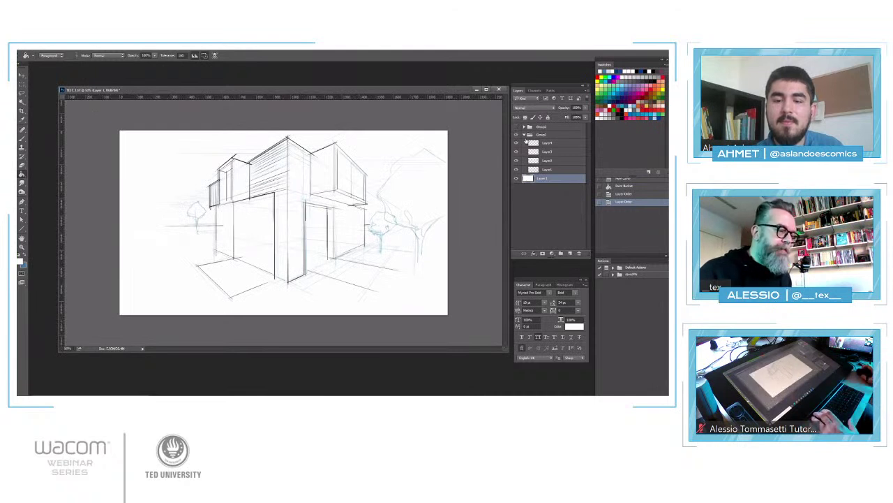
Review the house drawing's stages by hiding and restoring Layer4 to Layer1 in turn, and toggle the white background layer off and on.
left_click(516, 144)
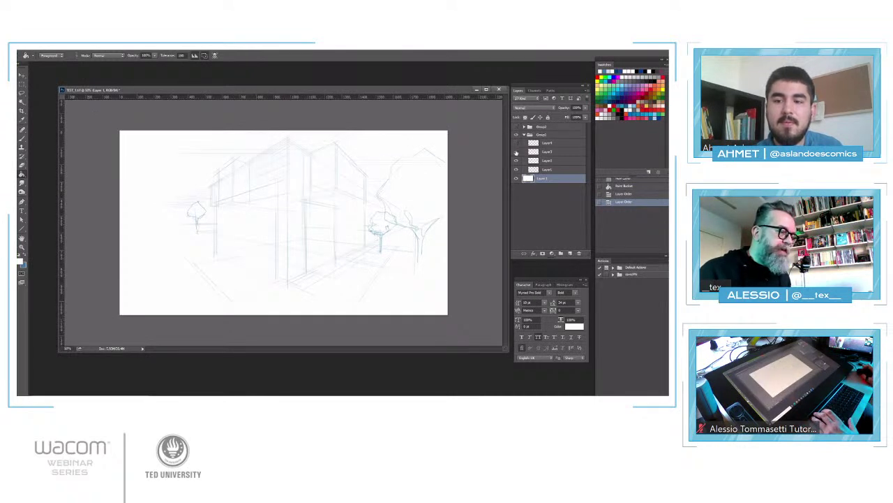
left_click(515, 152)
left_click(516, 160)
left_click(517, 169)
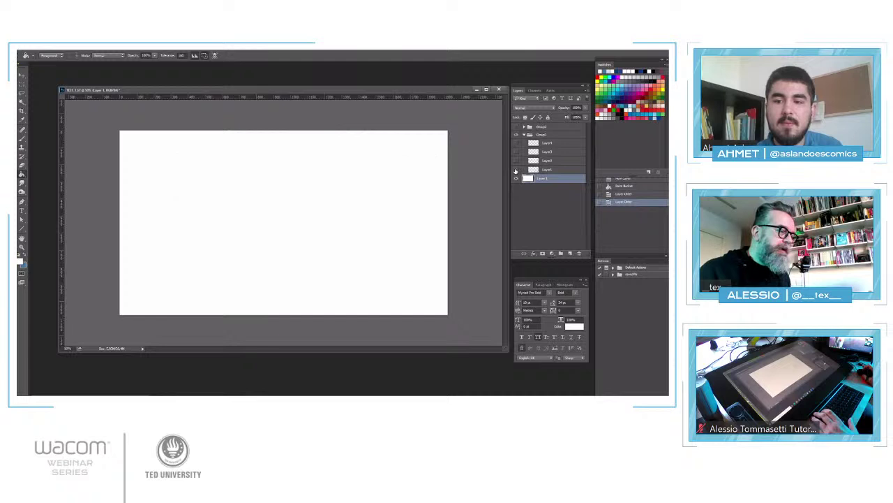
left_click(516, 170)
left_click(515, 160)
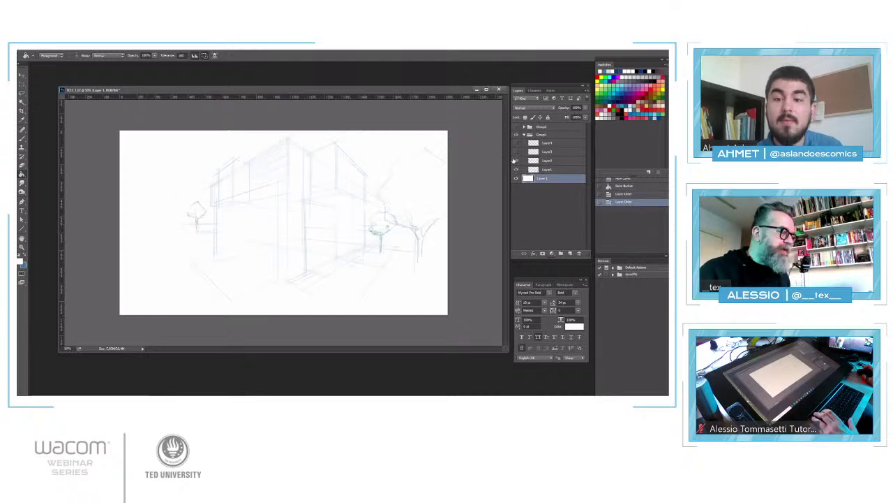
left_click(516, 153)
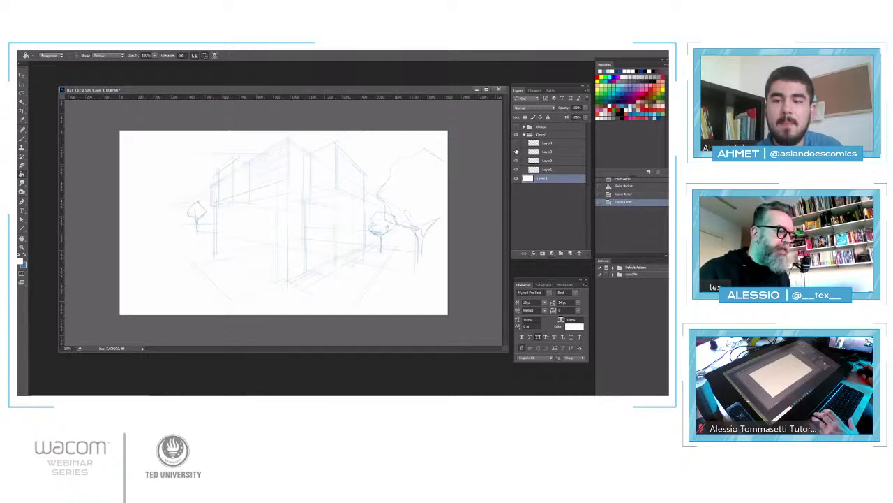
left_click(517, 143)
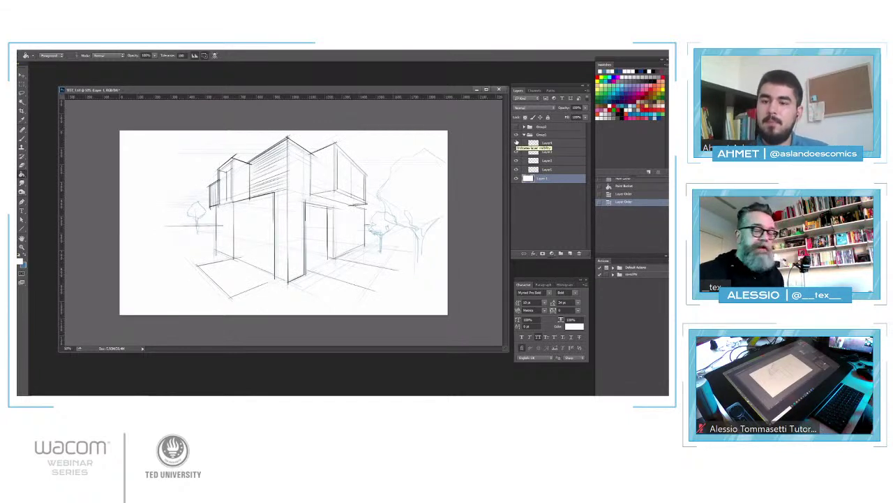
left_click(516, 179)
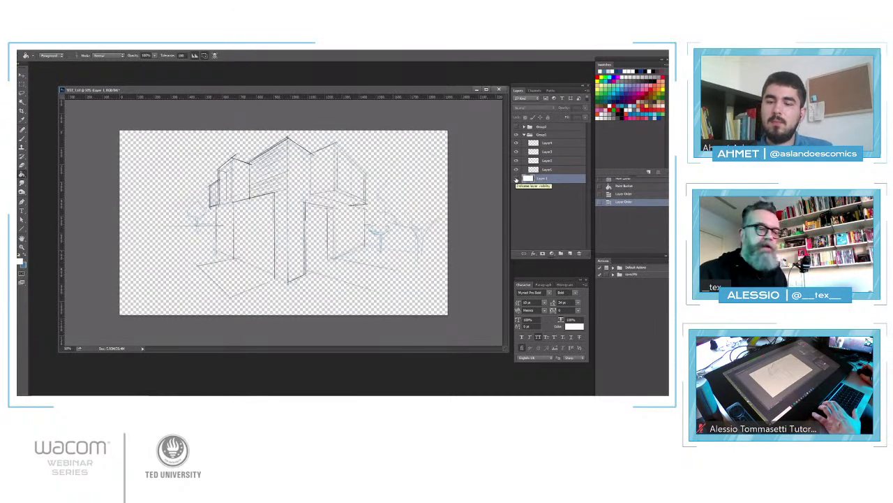
left_click(516, 178)
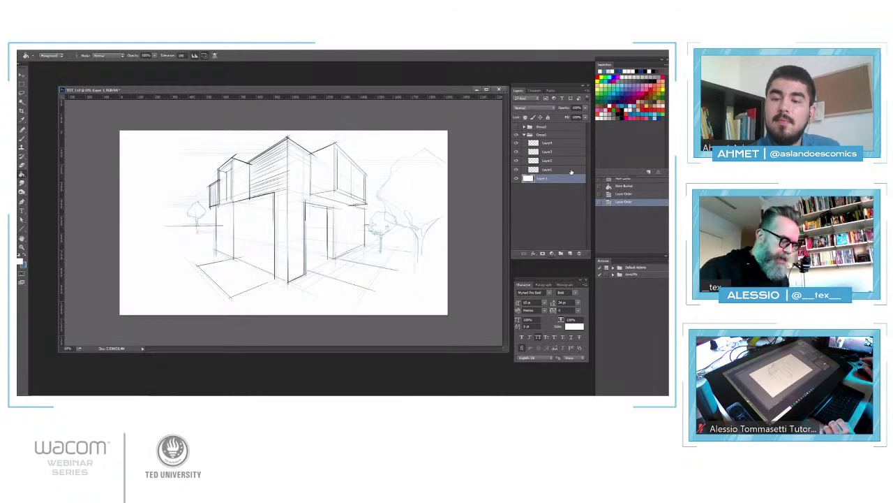
On a new layer above the white background, paint a blue and a red color spot beside the house with an enlarged brush.
key("ctrl+shift+n")
key("Return")
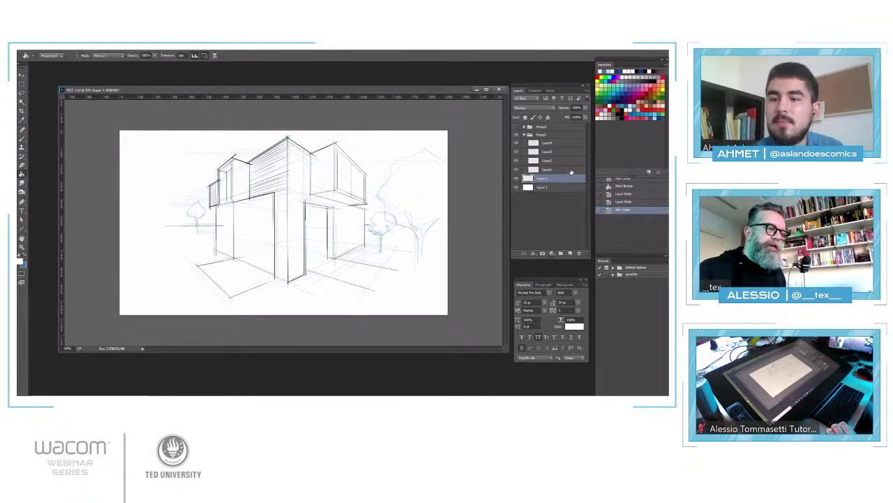
left_click(618, 103)
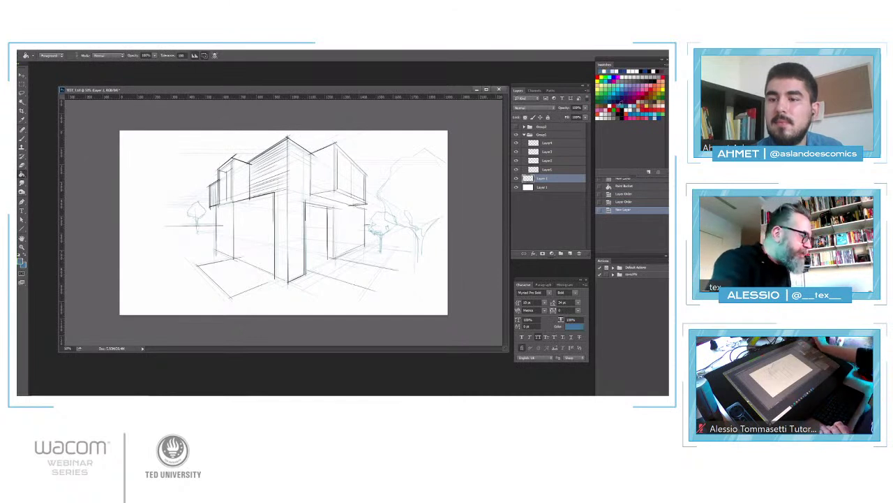
key("b")
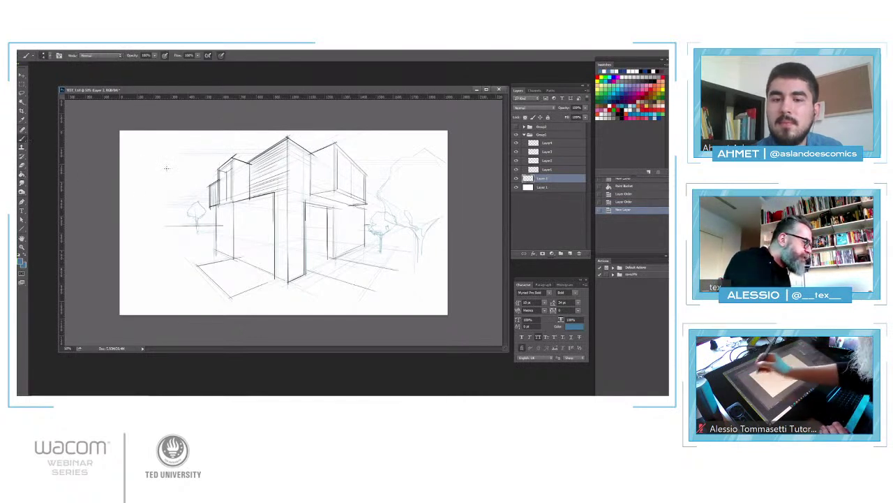
right_click(164, 168)
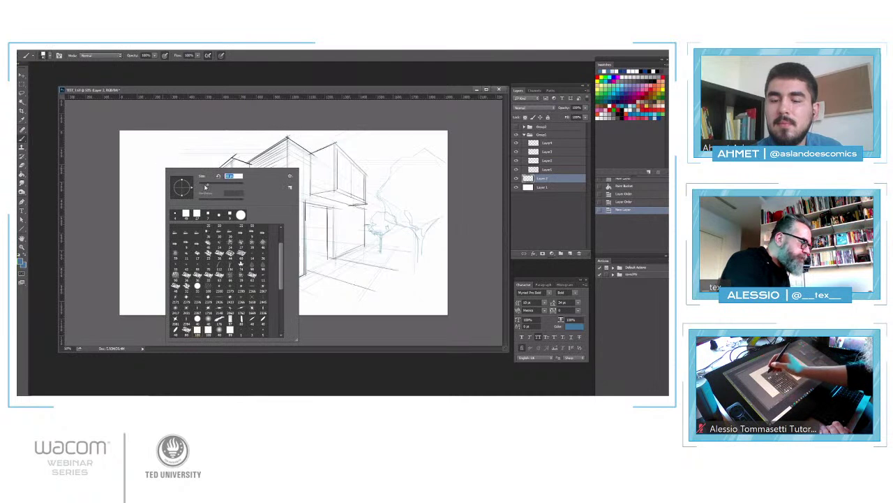
left_click_drag(142, 164, 142, 174)
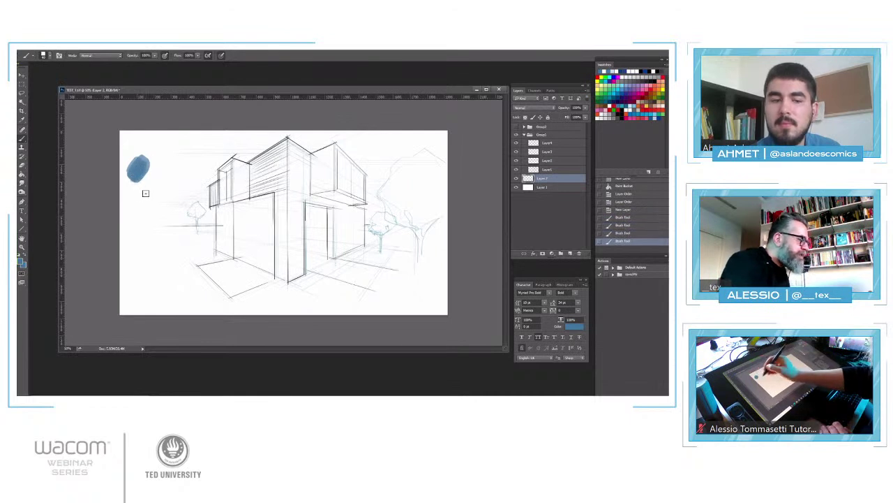
left_click(615, 104)
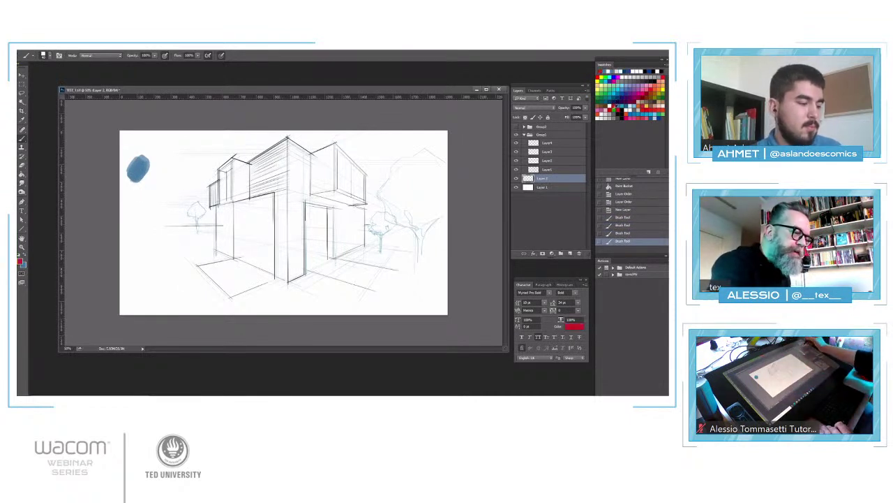
left_click_drag(133, 199, 134, 201)
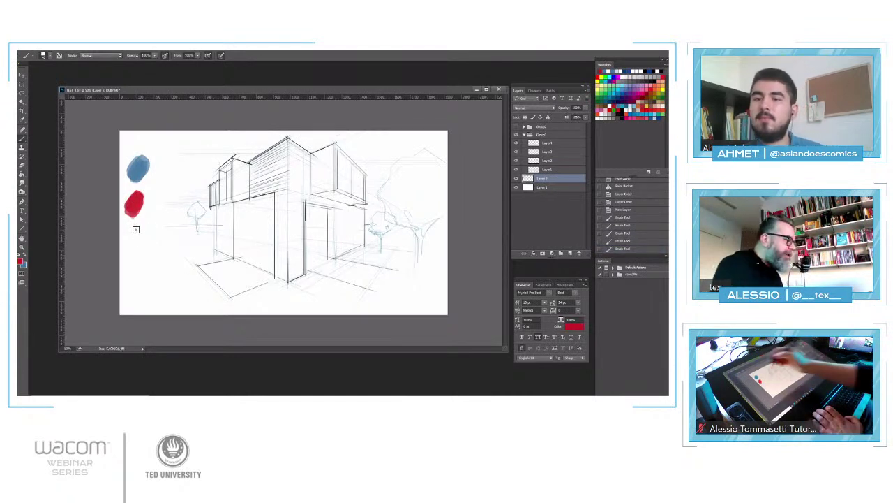
Sample the blue spot, the red spot and the white canvas alternately as the foreground color, ending on white.
left_click(139, 171, "alt")
left_click(135, 194, "alt")
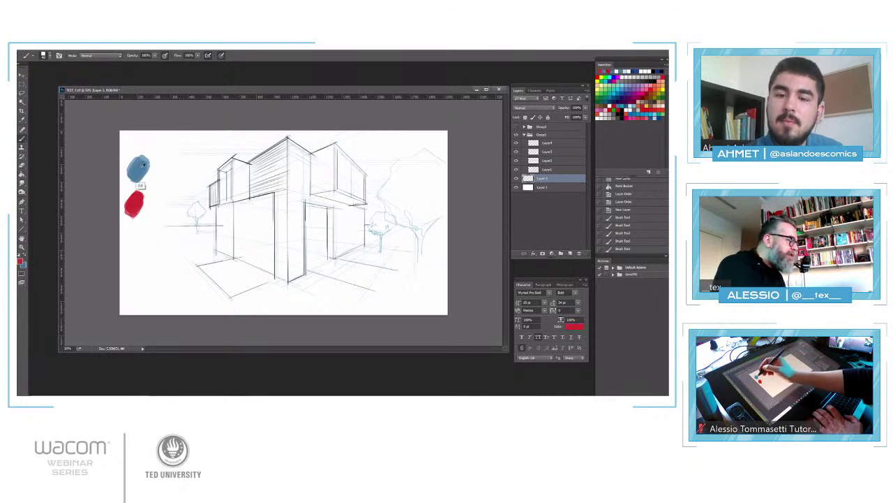
left_click(136, 171, "alt")
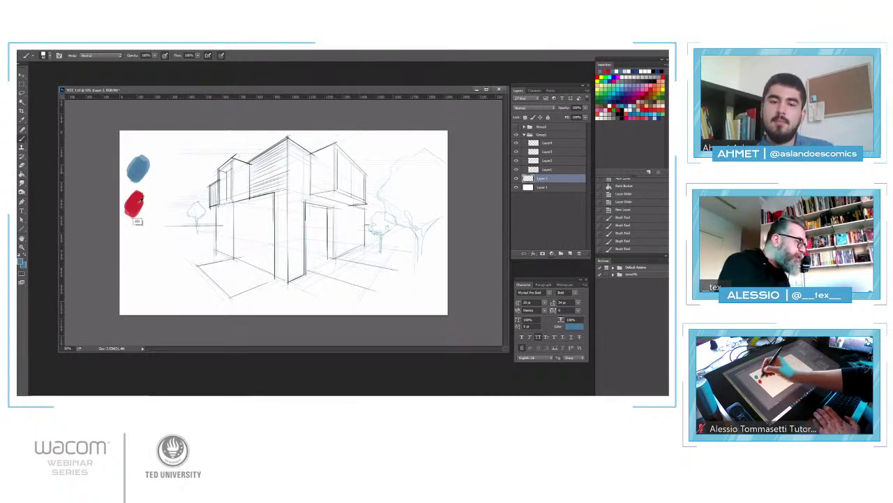
left_click(137, 200, "alt")
left_click(140, 167, "alt")
left_click(159, 182, "alt")
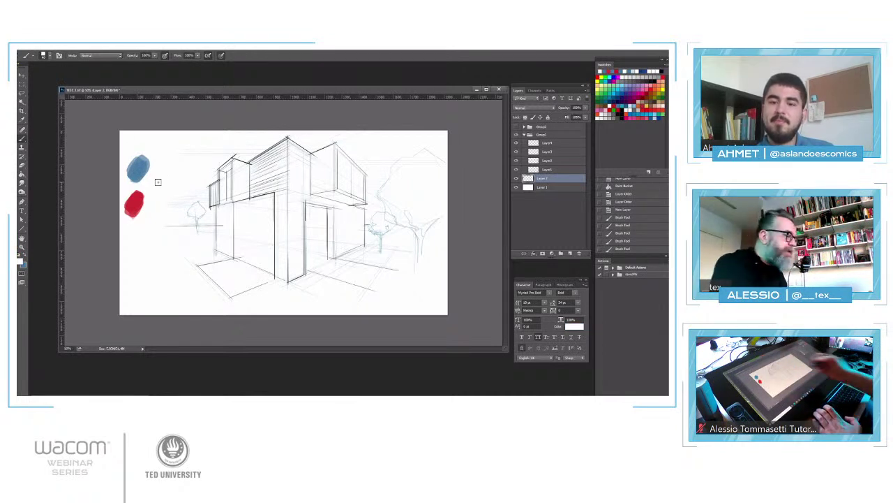
left_click(134, 194, "alt")
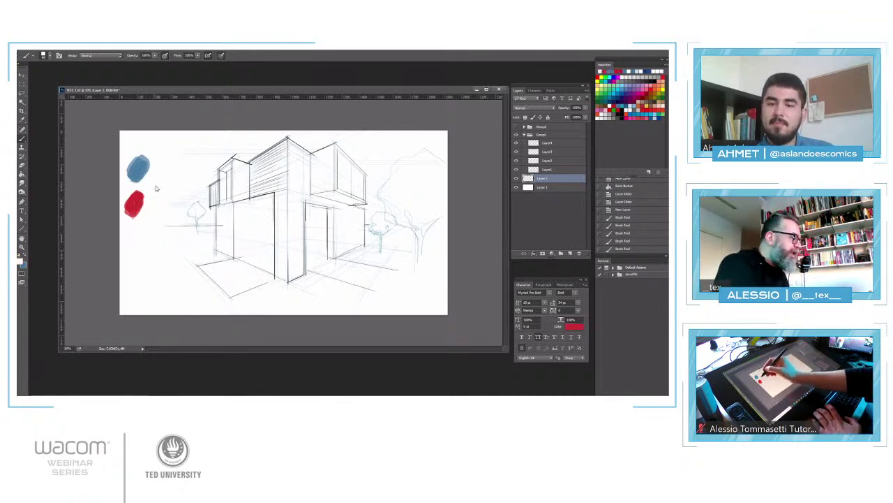
left_click(156, 187, "alt")
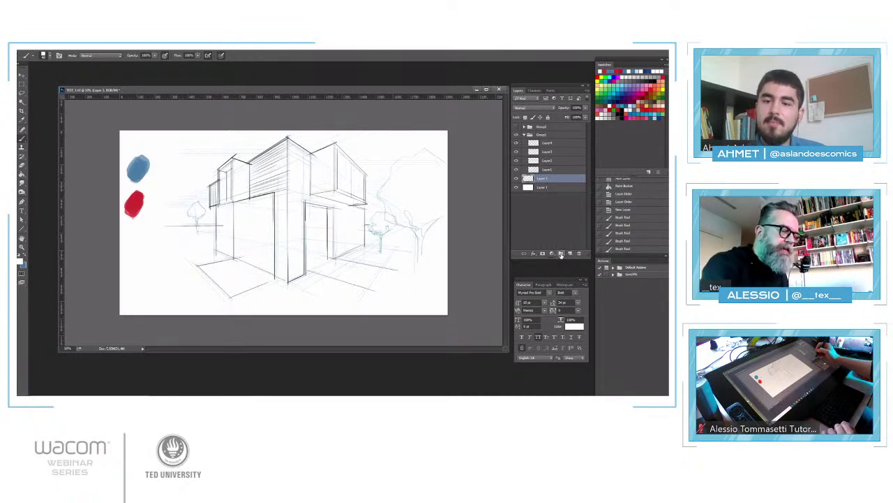
Create a layer group above the color spot layer and name it painting.
left_click(561, 253)
double_click(542, 178)
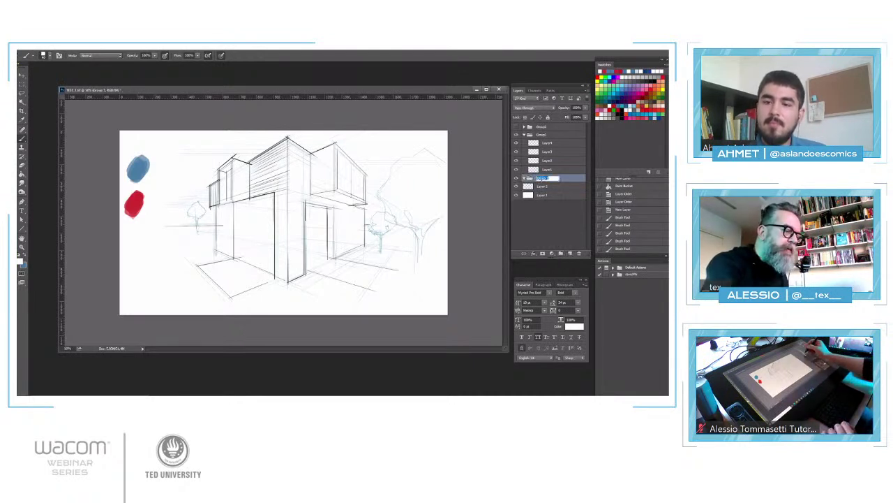
type("p")
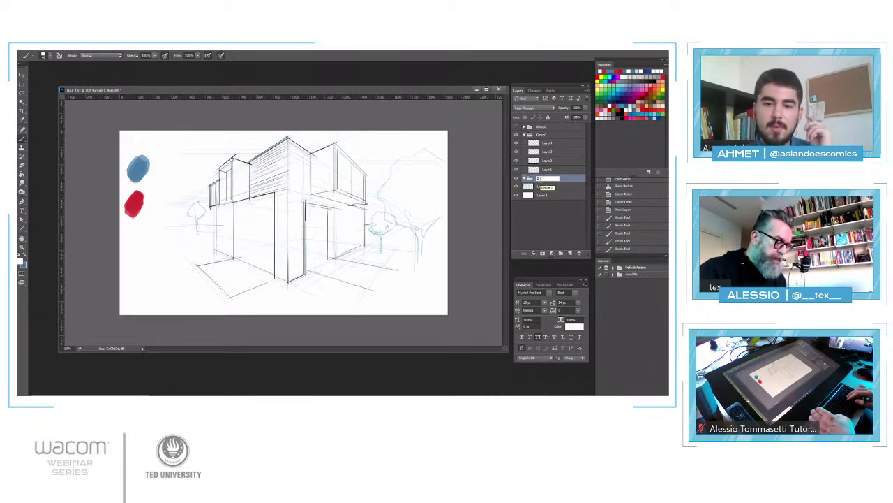
type("al")
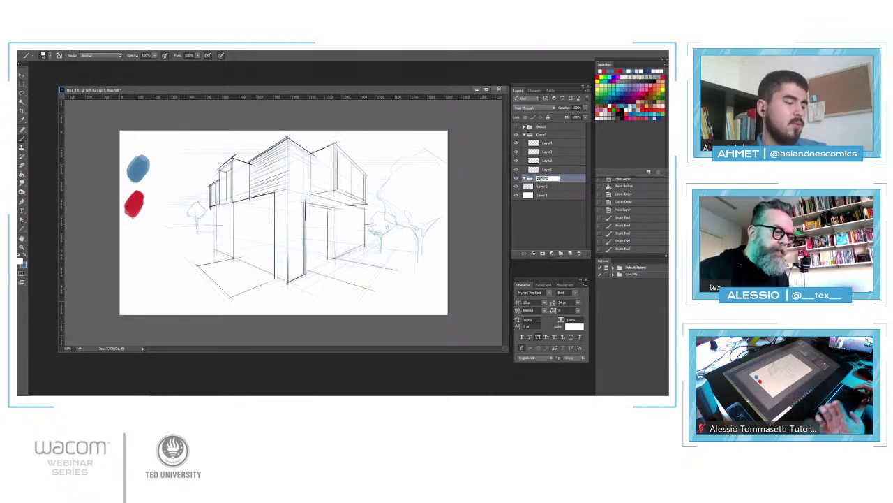
key("Return")
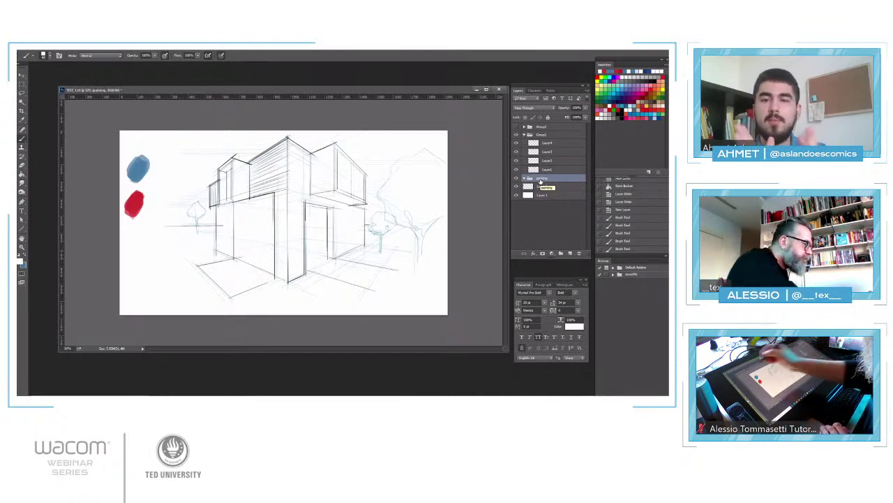
Select the canvas area below the horizon with a rectangular marquee and nudge the selection up to align its upper edge with the horizon line.
left_click(22, 84)
left_click_drag(124, 227, 465, 330)
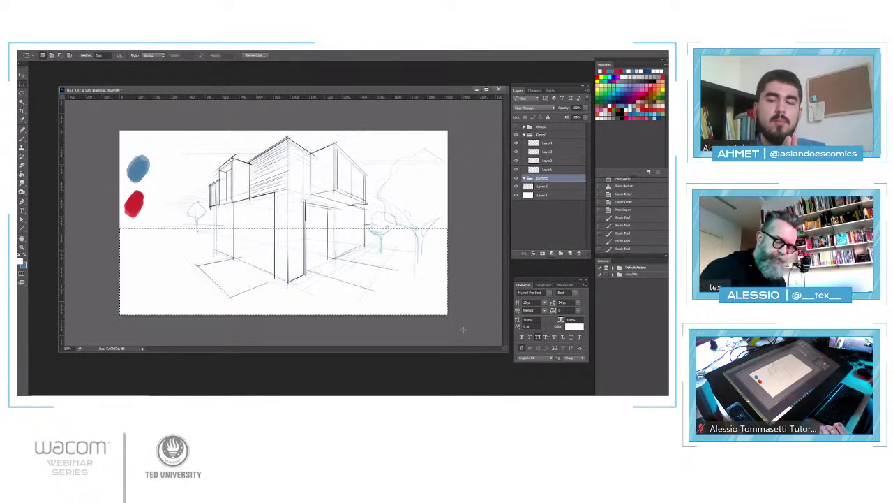
key("Up")
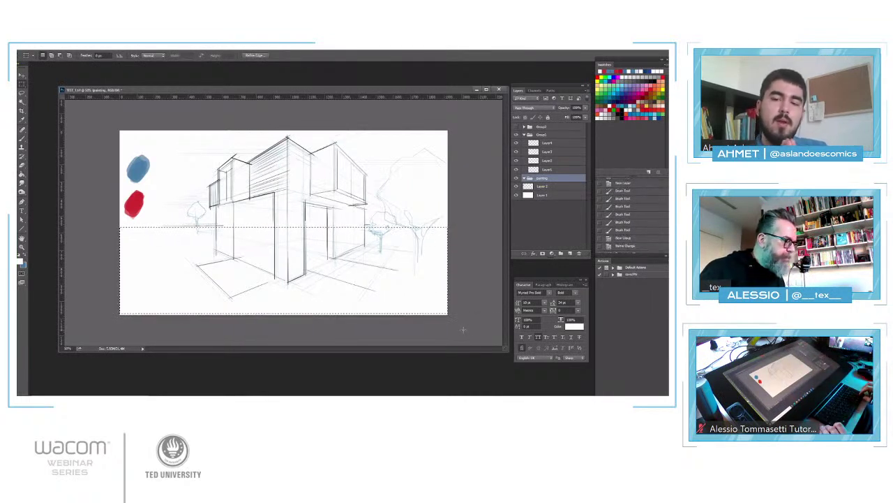
key("Up")
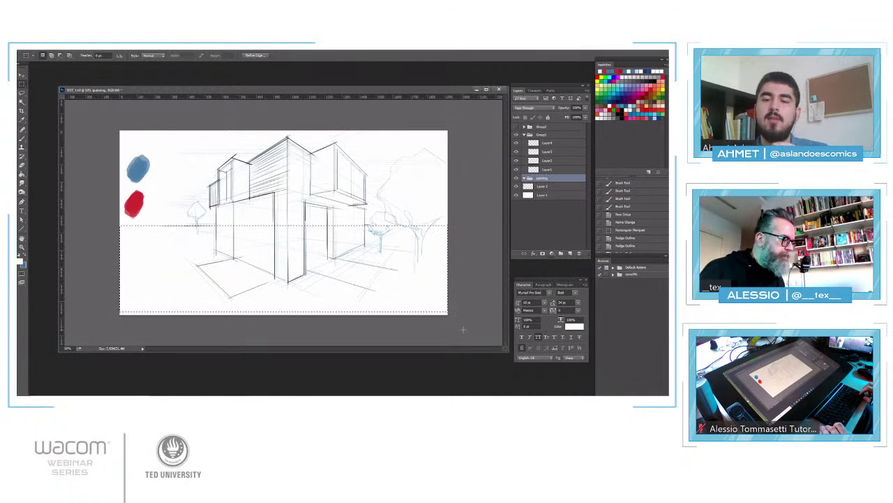
key("Up")
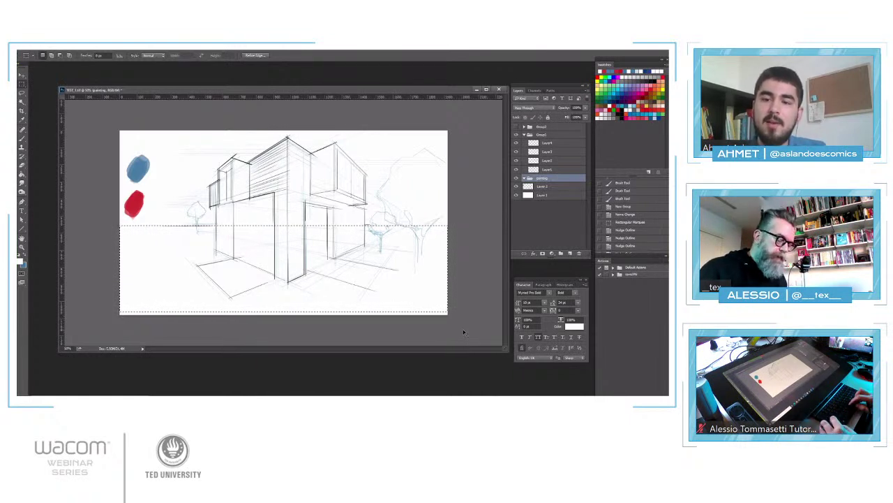
Add a new layer in the painting group and fill the ground selection with blue sampled from the color spot.
key("ctrl+shift+n")
key("Return")
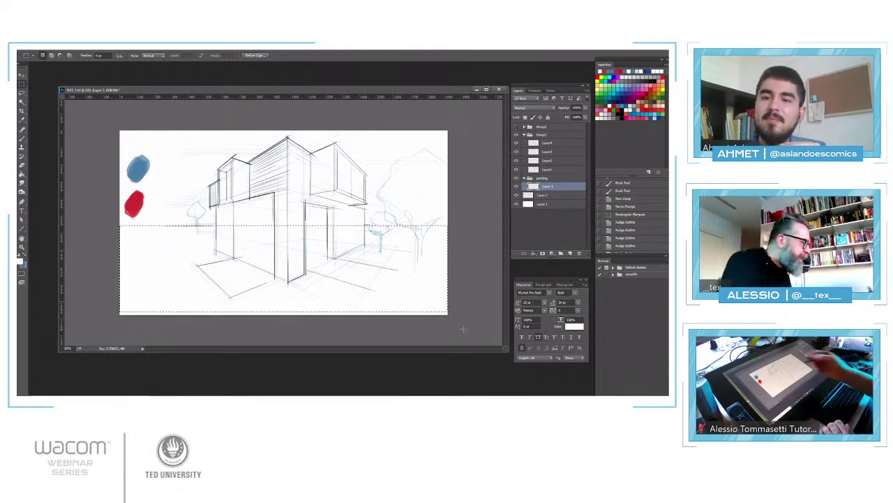
key("g")
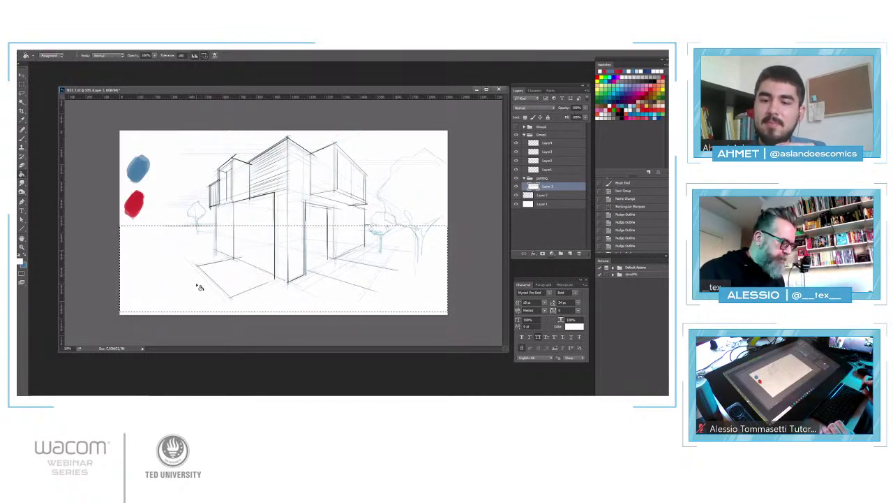
key("ctrl+z")
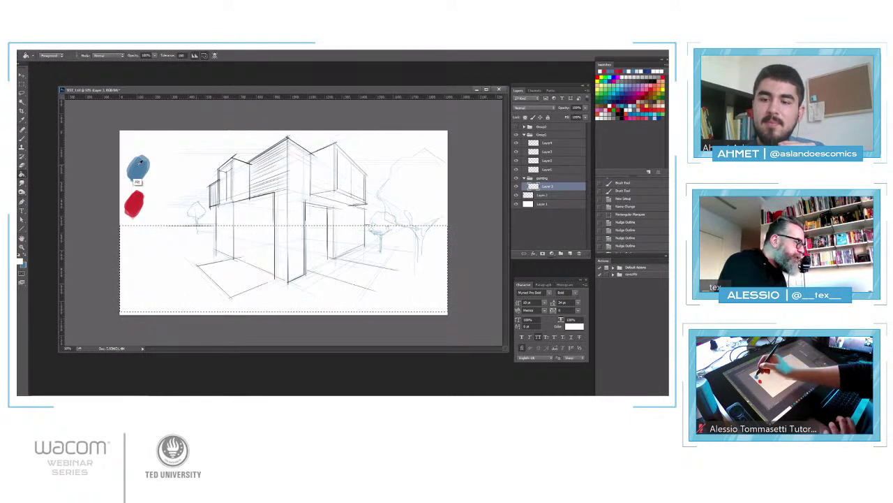
left_click(138, 177, "alt")
left_click(159, 275)
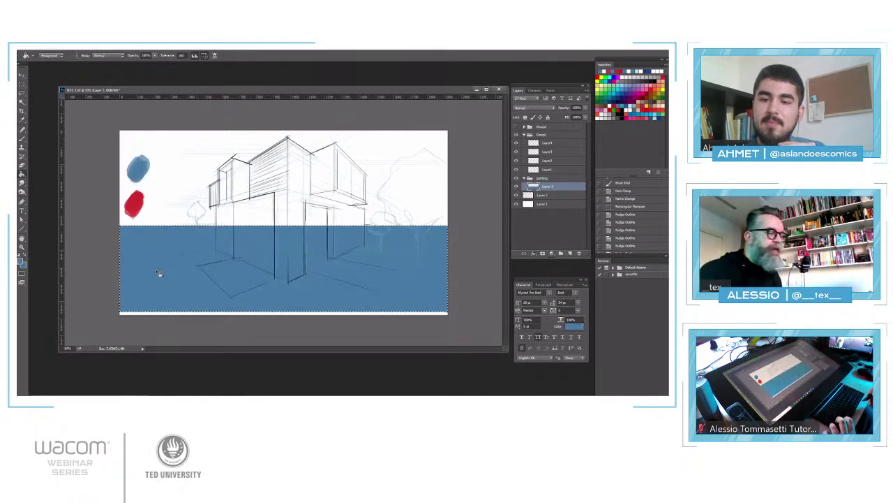
Lower the blue ground layer's opacity to about 30% and deselect the area.
left_click(585, 108)
left_click_drag(584, 117, 563, 119)
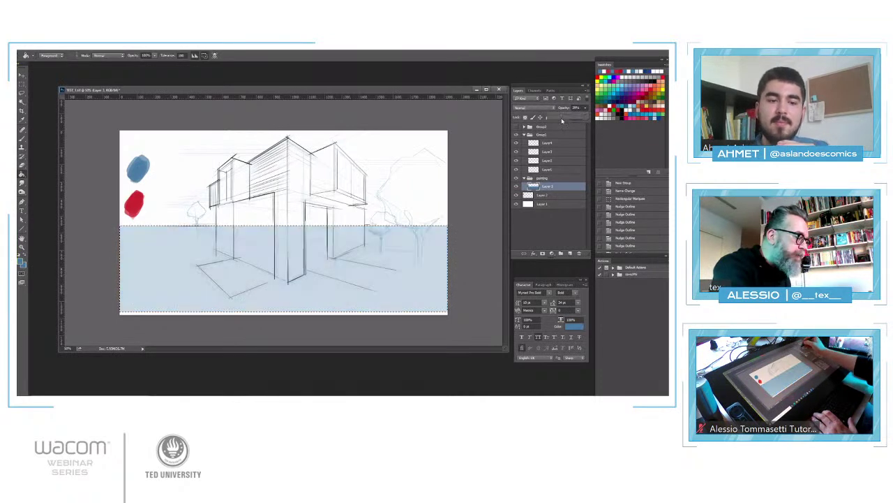
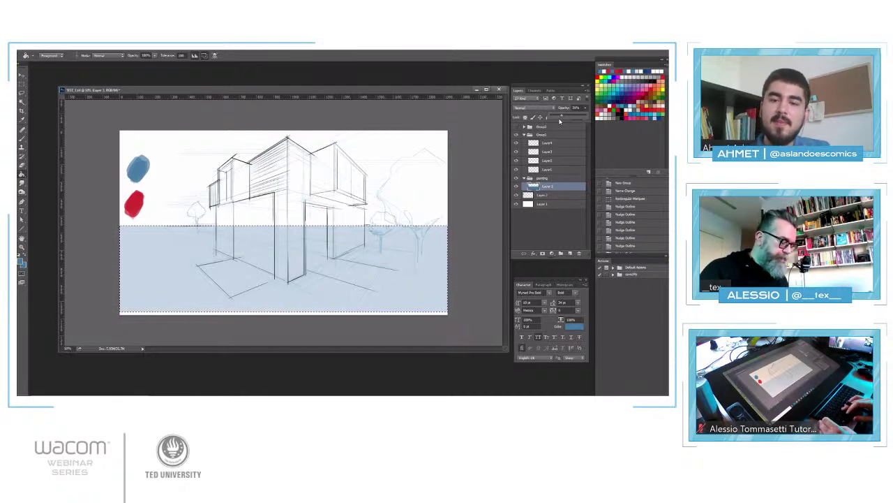
key("ctrl+d")
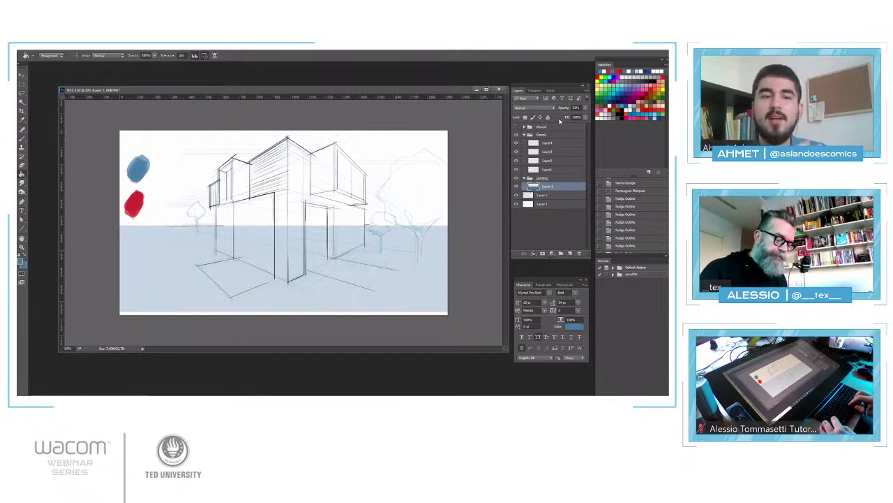
Add a new layer and outline the whole house, including the paved area in front, with the Polygonal Lasso.
key("ctrl+shift+n")
key("Return")
key("l")
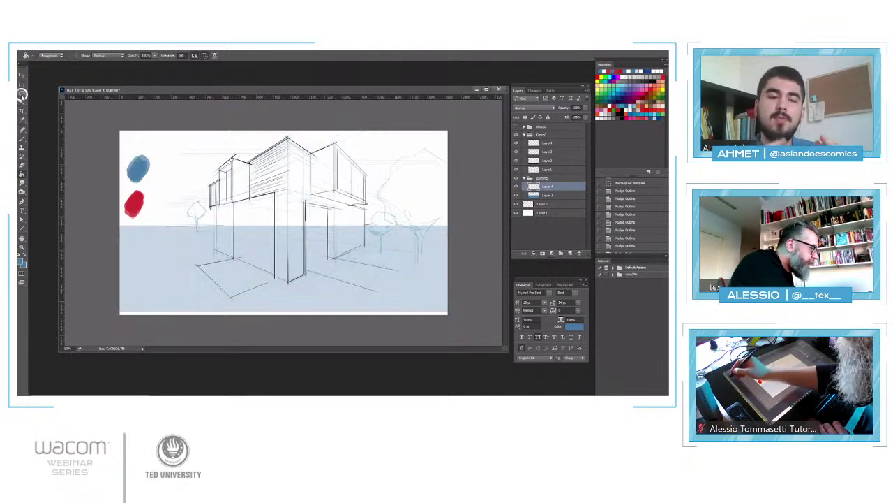
left_click(22, 94)
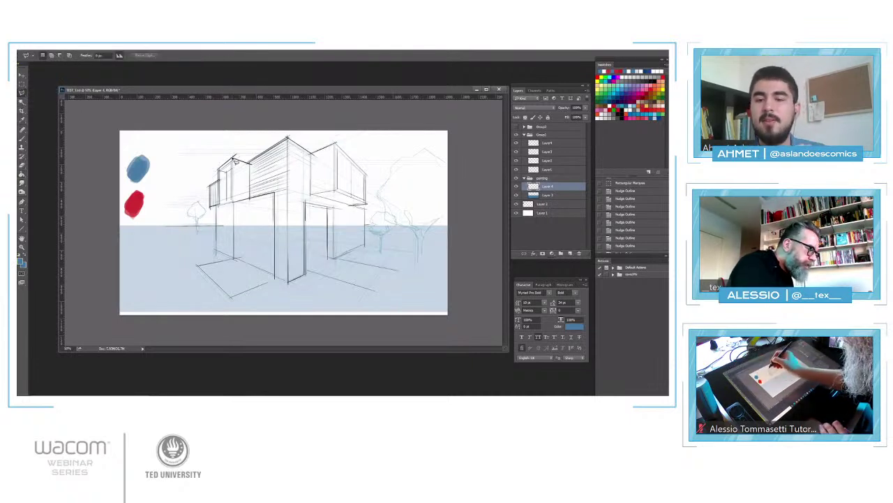
left_click(233, 158)
left_click(217, 169)
left_click(217, 182)
left_click(210, 186)
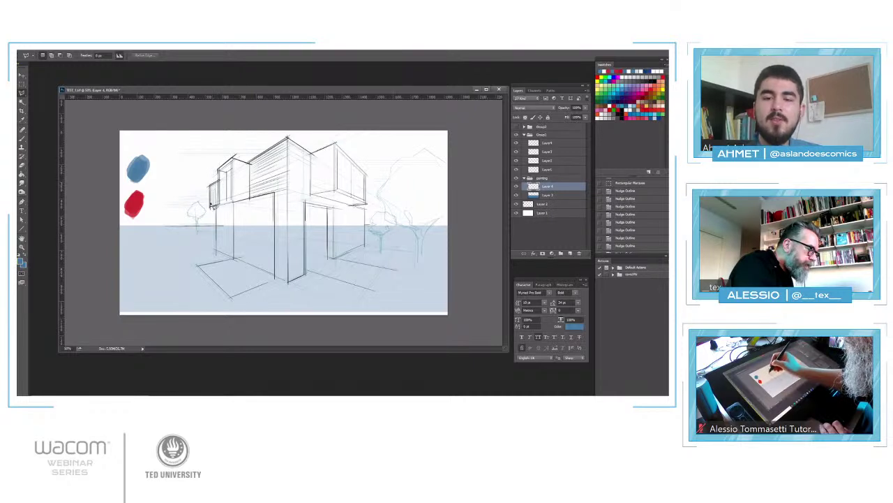
mouse_move(213, 207)
left_mouse_down()
mouse_move(219, 252)
mouse_move(233, 262)
left_mouse_up()
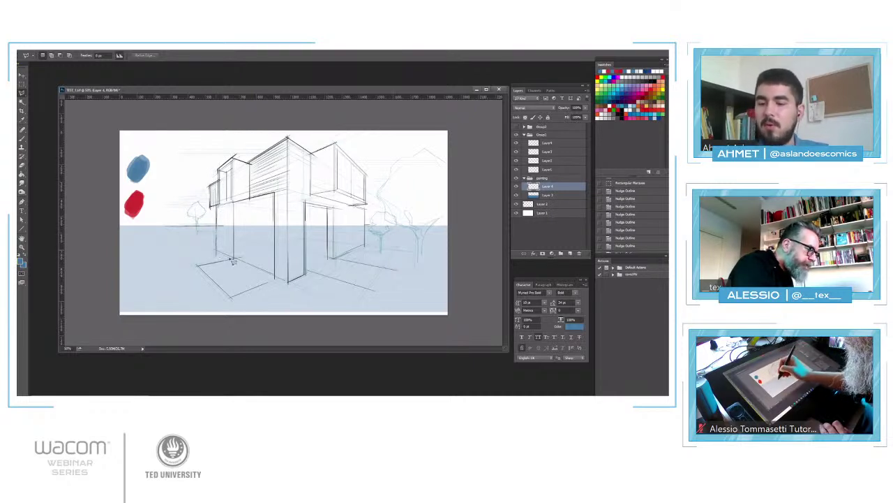
left_click(233, 259)
left_click(199, 265)
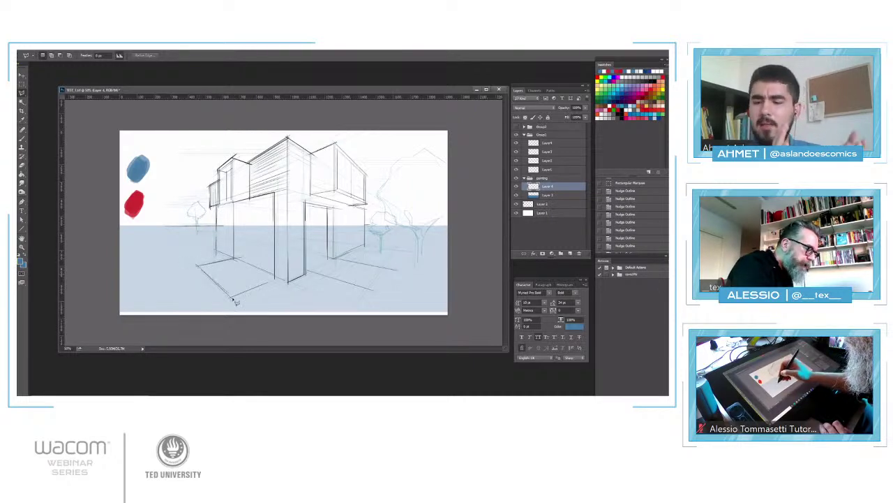
mouse_move(235, 302)
left_mouse_down()
mouse_move(217, 283)
mouse_move(239, 296)
mouse_move(311, 278)
mouse_move(333, 262)
mouse_move(354, 264)
mouse_move(339, 260)
mouse_move(368, 240)
mouse_move(370, 213)
mouse_move(370, 177)
mouse_move(338, 145)
mouse_move(311, 155)
mouse_move(284, 139)
mouse_move(251, 166)
mouse_move(237, 162)
left_mouse_up()
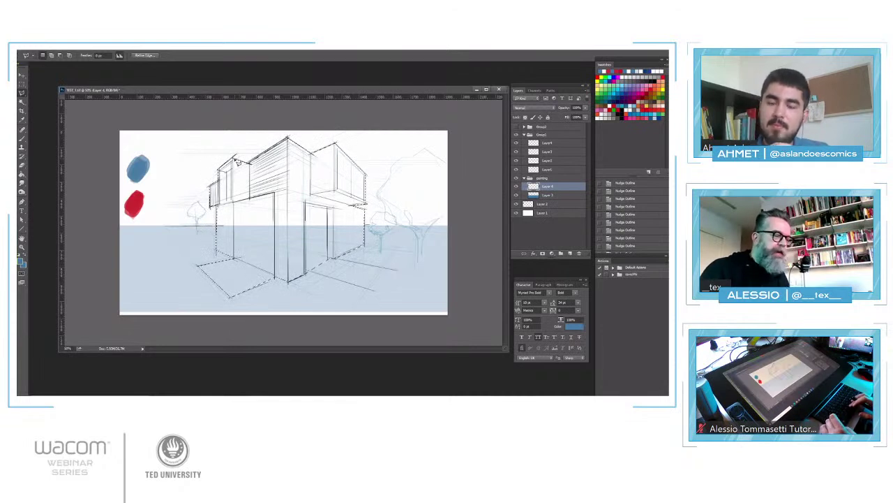
Add another layer and fill the house selection with white sampled from the canvas to cover the blue ground behind it.
key("ctrl+shift+n")
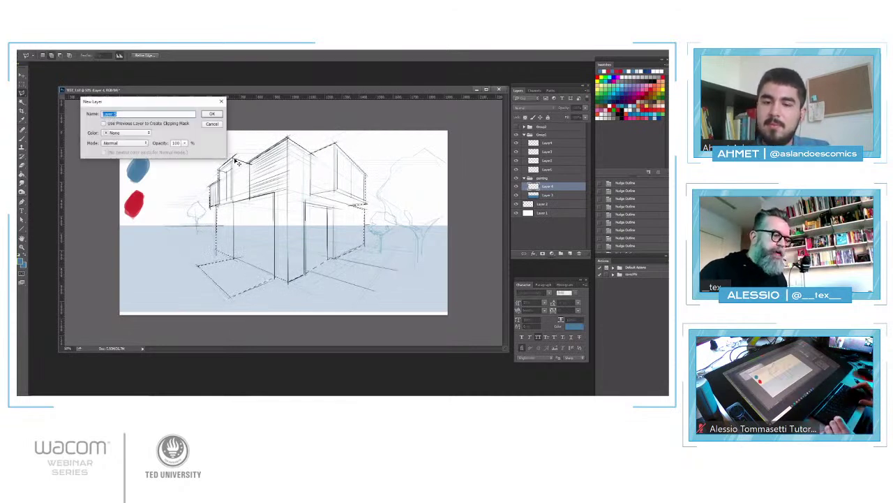
key("Return")
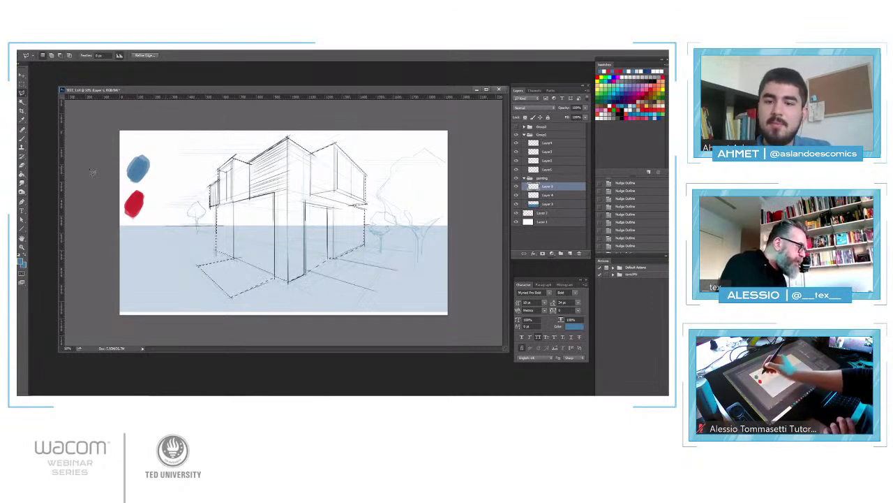
key("g")
left_click(184, 164, "alt")
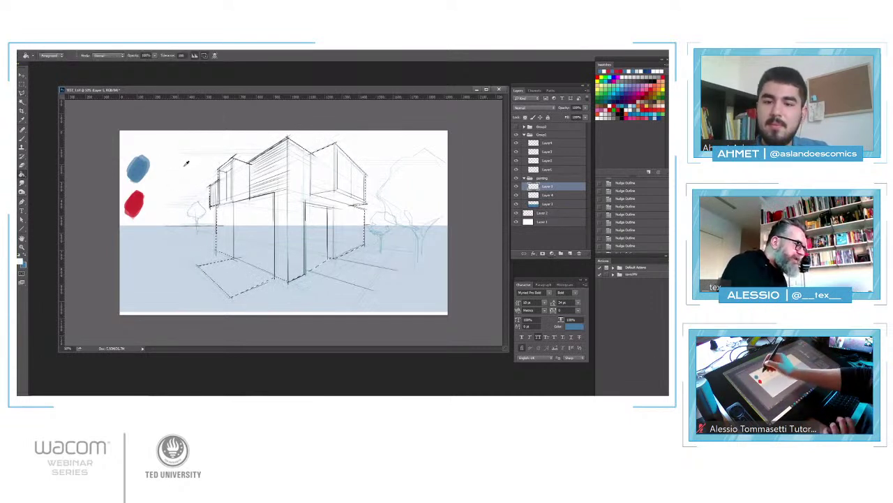
left_click(294, 247)
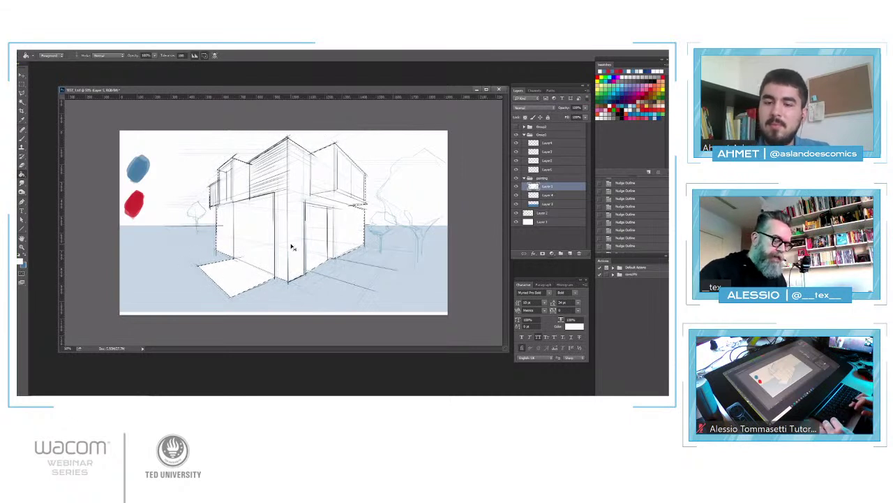
On another new layer, fill the house selection with blue, lower the layer's opacity to about 40%, and deselect it.
key("ctrl+shift+n")
key("Return")
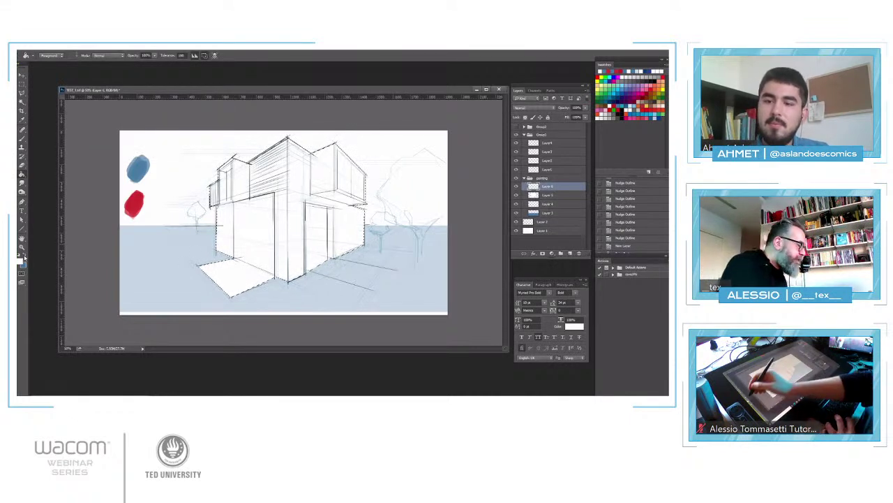
left_click(180, 259, "alt")
left_click(262, 240)
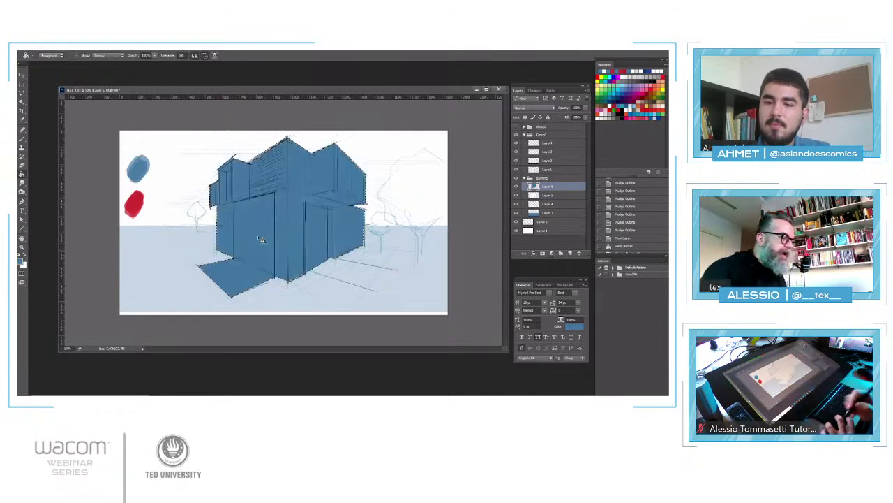
left_click(586, 108)
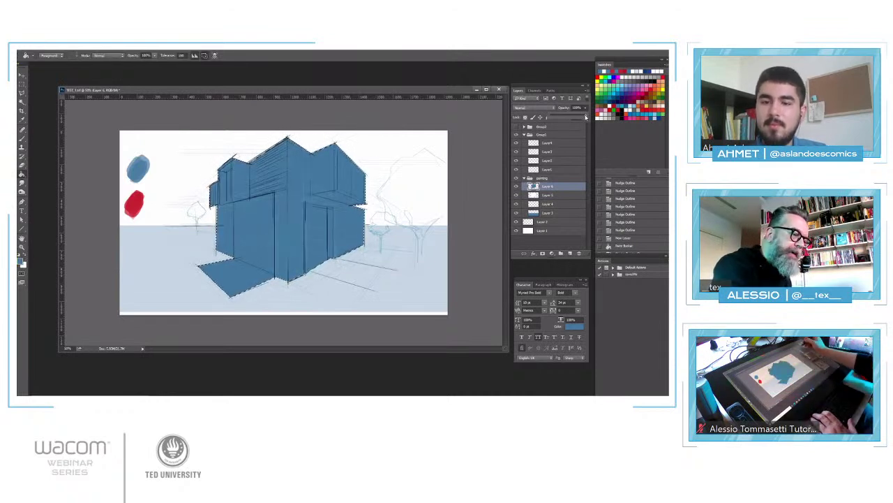
left_click_drag(587, 119, 565, 121)
key("ctrl+d")
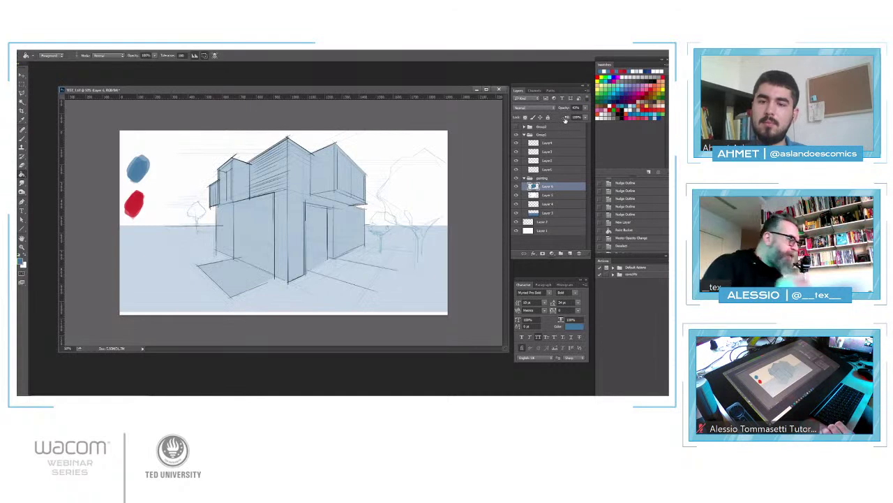
With a smaller brush, draw a small arrow and a circular light symbol above the blue color spot to mark the light direction.
key("b")
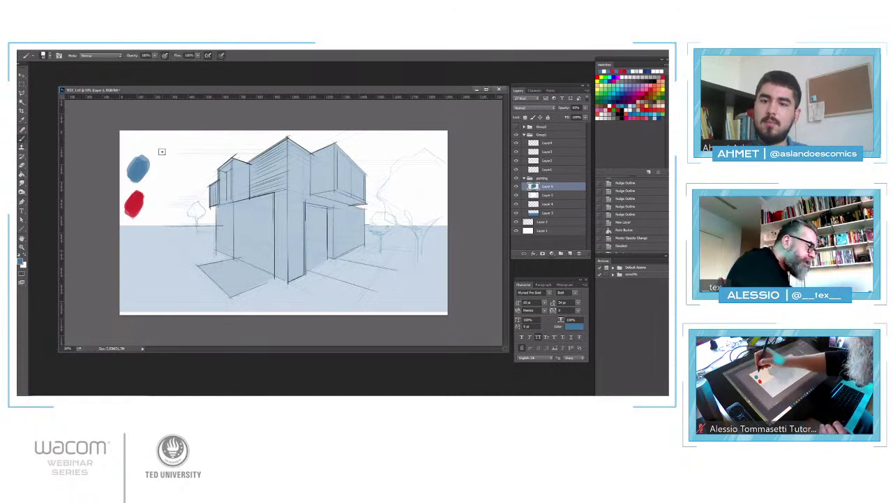
right_click(160, 134)
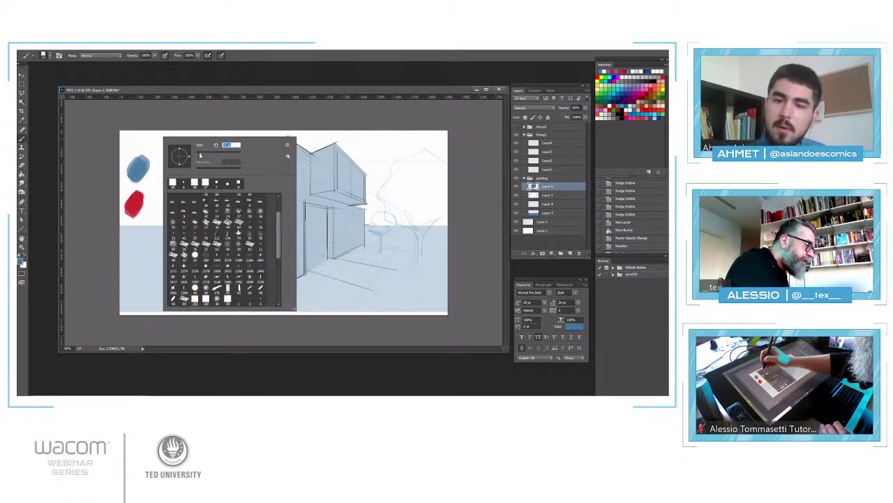
left_click(148, 141)
mouse_move(147, 139)
left_mouse_down()
mouse_move(161, 155)
mouse_move(160, 147)
left_mouse_up()
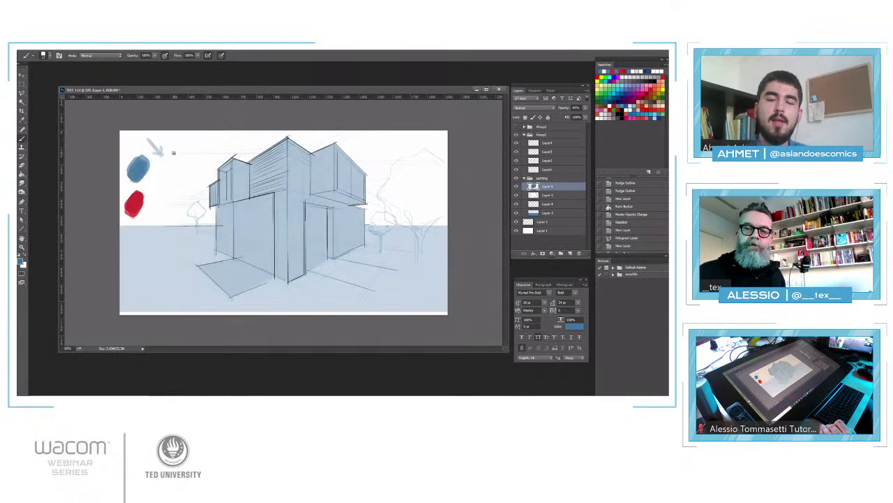
left_click_drag(170, 146, 174, 157)
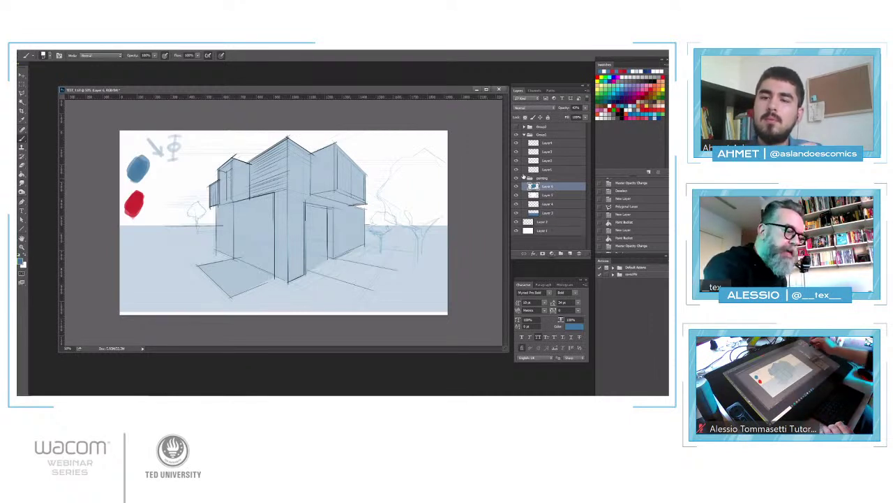
Collapse the painting group and hide it to view the line drawing without its color.
left_click(527, 178)
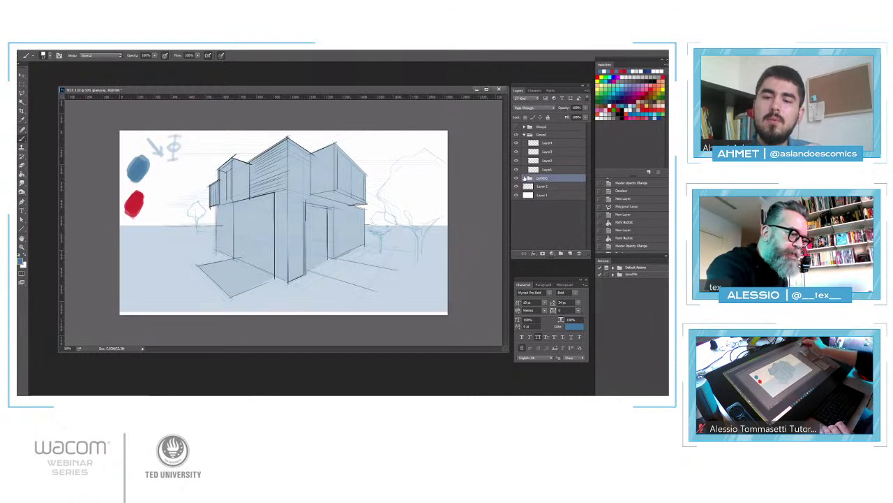
left_click(516, 178)
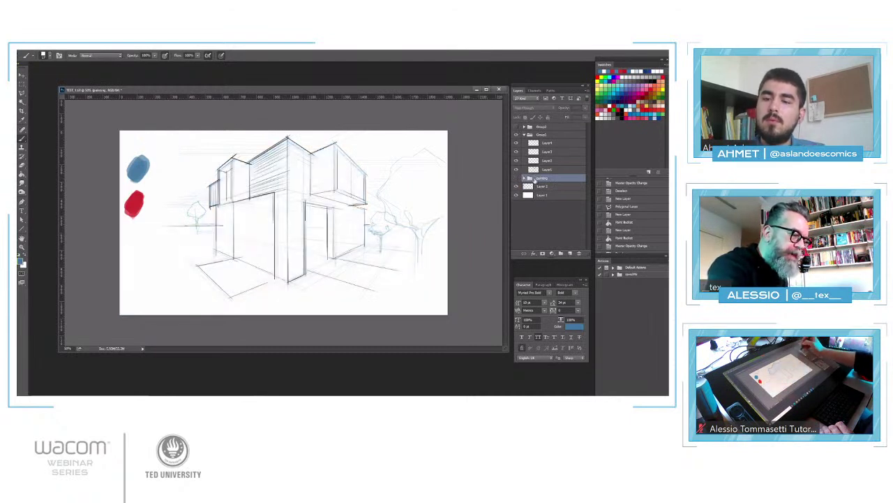
Hide the house drawing's group, then show and expand the group containing the camera sketch.
left_click(517, 134)
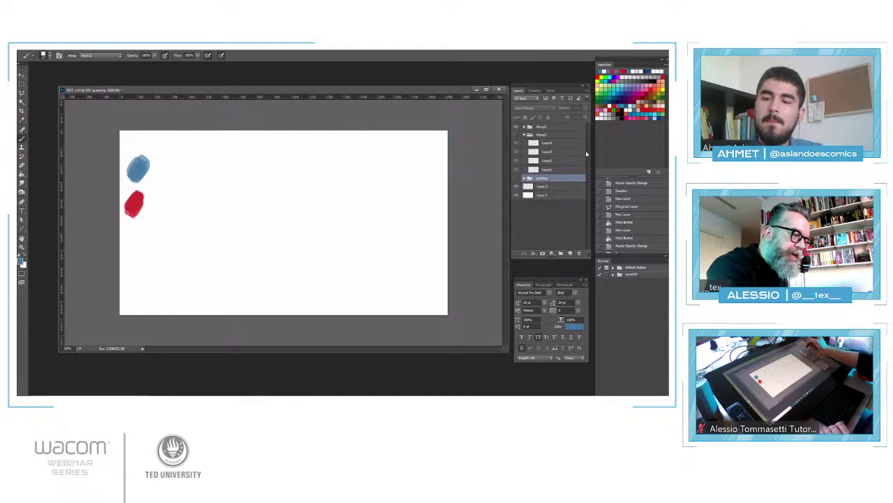
left_click(526, 127)
left_click_drag(517, 135, 516, 153)
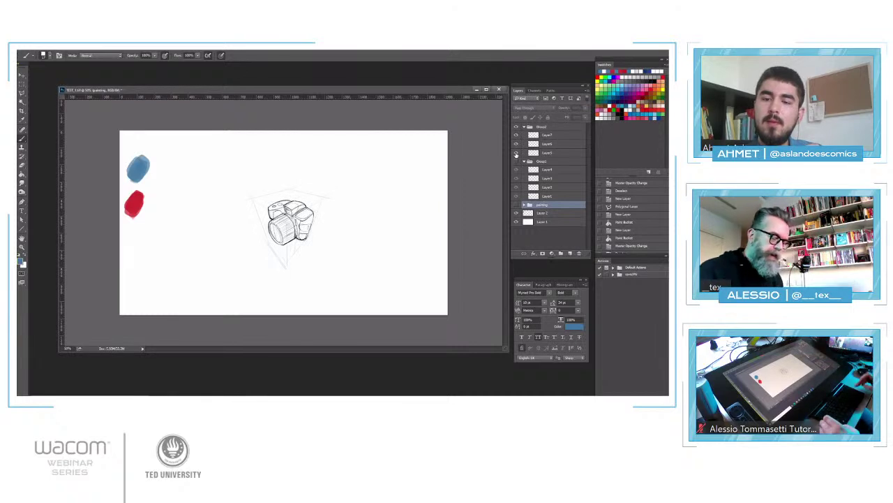
key("ctrl+plus")
key("ctrl+plus")
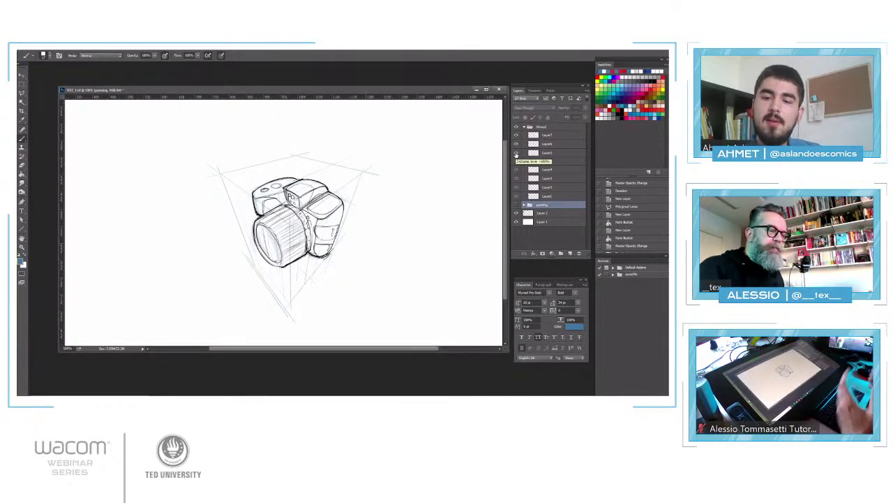
Add a new layer inside the camera group and place it beneath the sketch's line layers.
left_click(559, 155)
key("ctrl+shift+n")
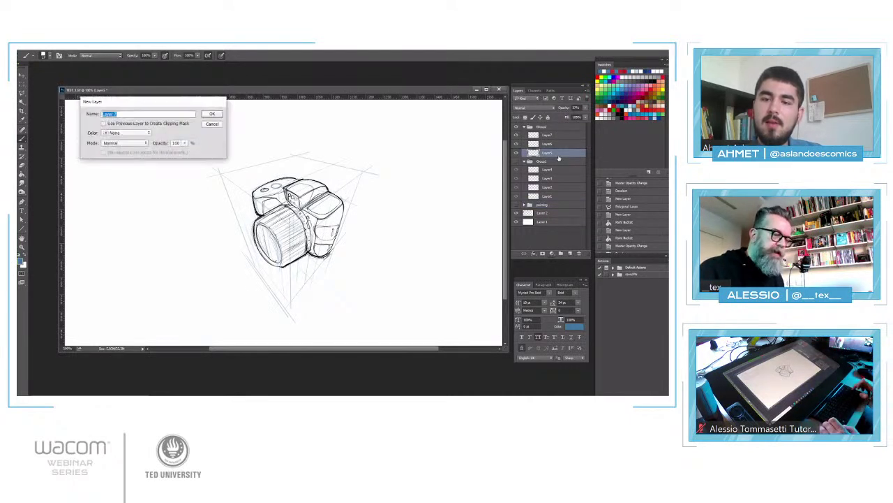
key("Return")
left_click_drag(564, 162, 563, 165)
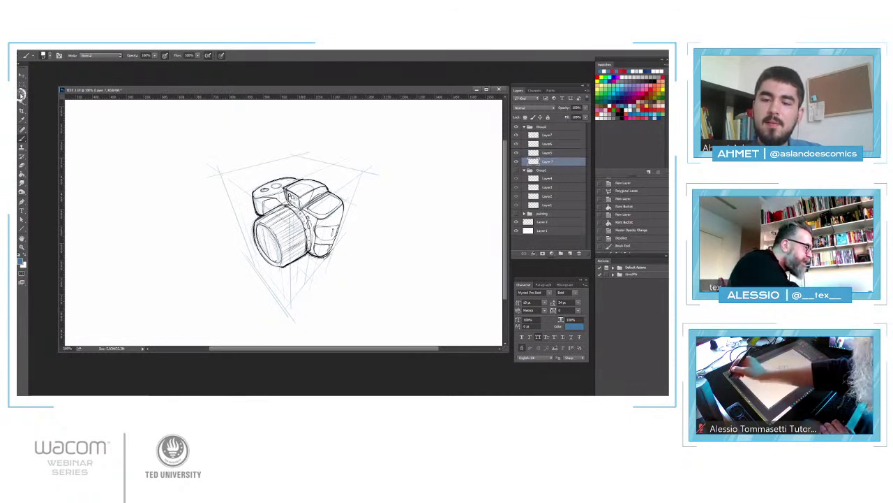
Lasso the camera's silhouette, subtract the excess along its lower edge, and fill the selection with white.
left_click_drag(22, 93, 42, 95)
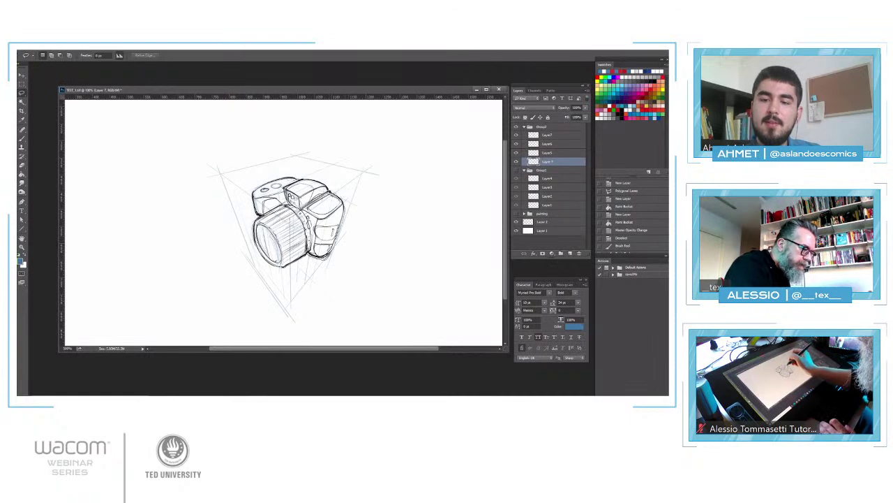
mouse_move(292, 180)
left_mouse_down()
mouse_move(320, 209)
mouse_move(348, 204)
mouse_move(338, 217)
left_mouse_up()
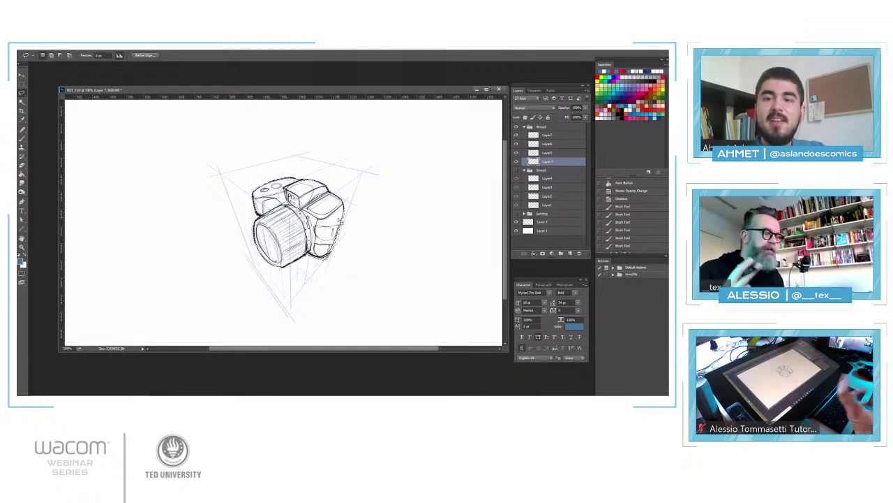
key("alt")
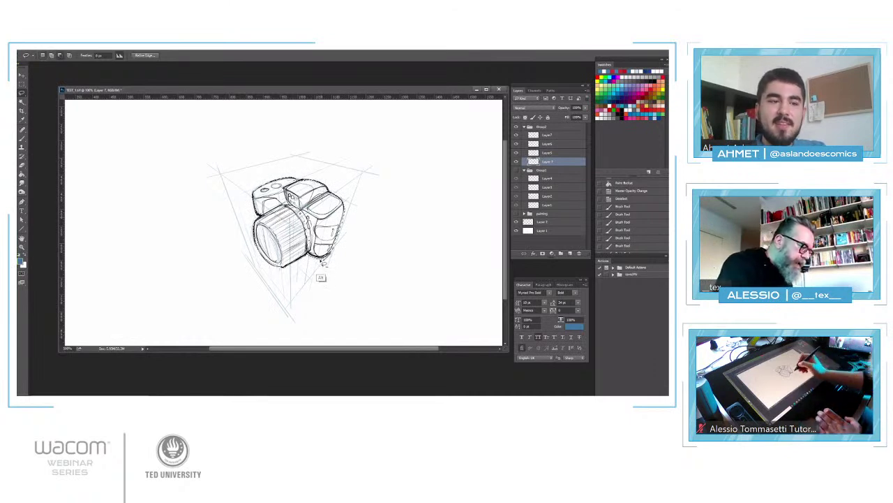
left_click_drag(311, 259, 325, 272)
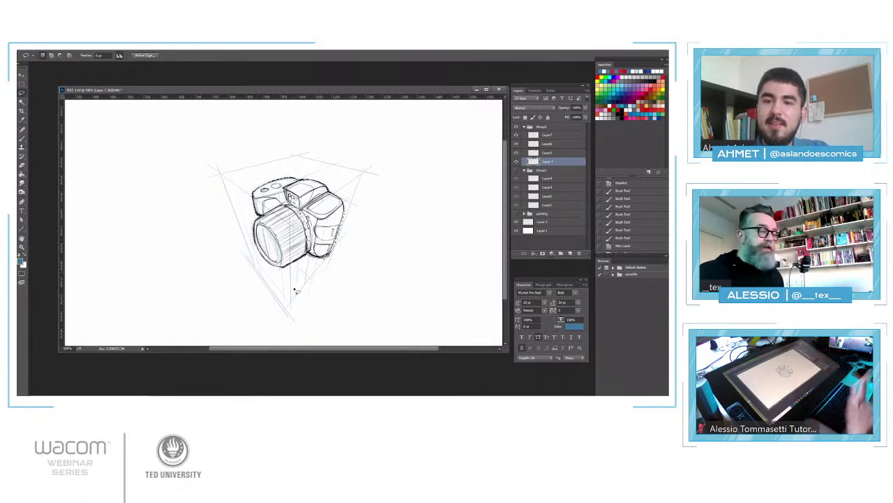
left_click(21, 174)
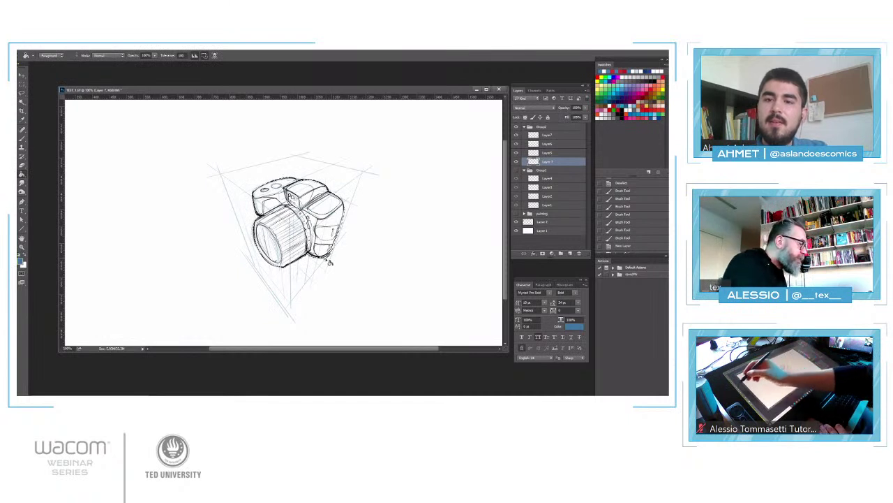
left_click(26, 256)
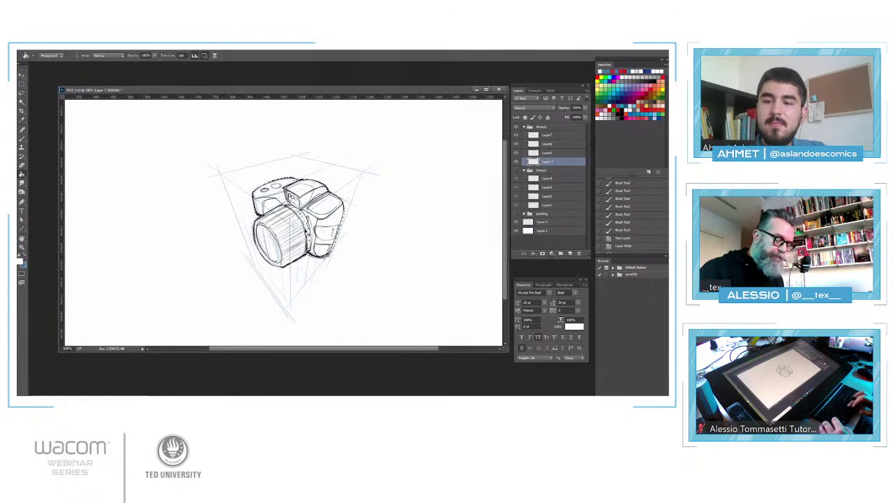
On another new layer, fill the camera selection with blue, lower the layer's opacity to about 45%, and deselect.
key("ctrl+shift+n")
key("Return")
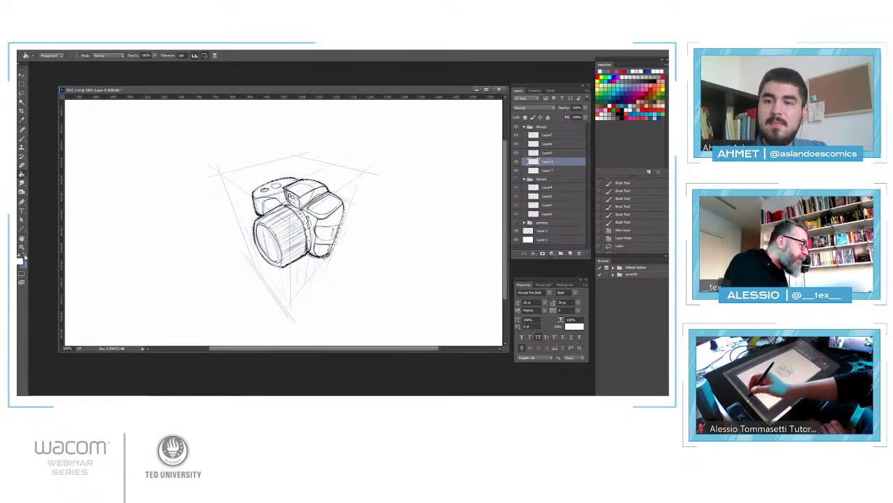
key("x")
left_click(299, 242)
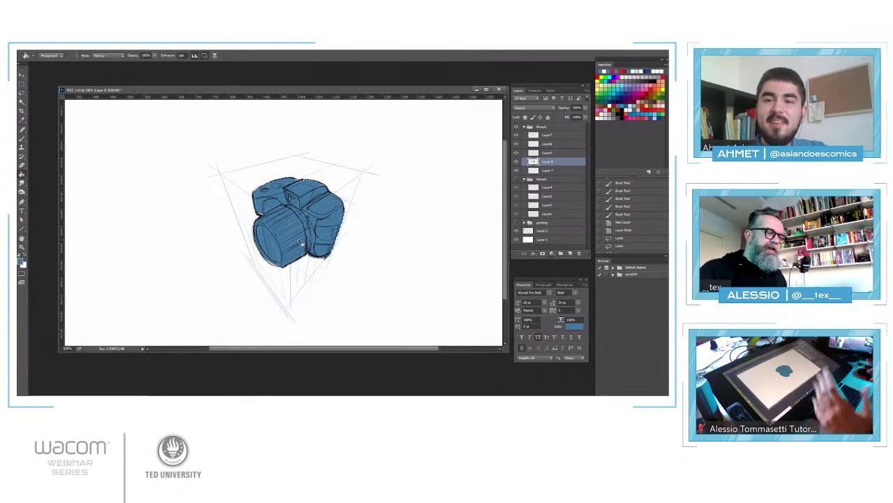
left_click_drag(585, 108, 566, 122)
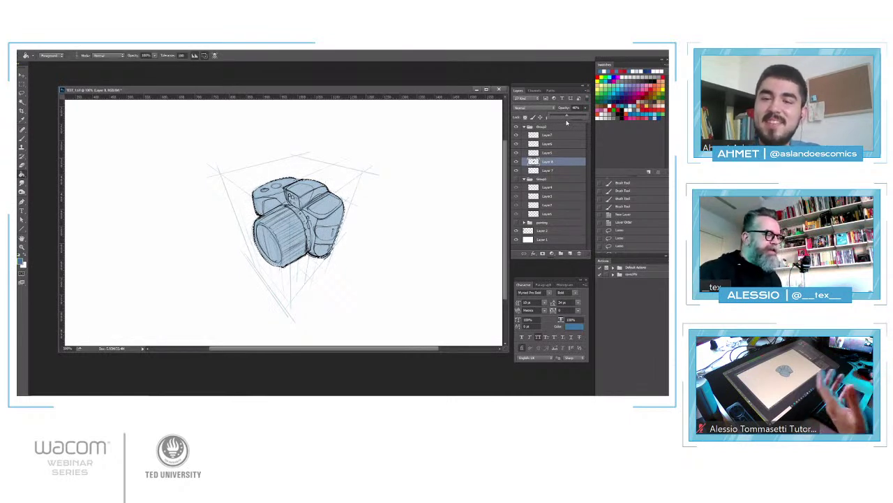
key("ctrl+d")
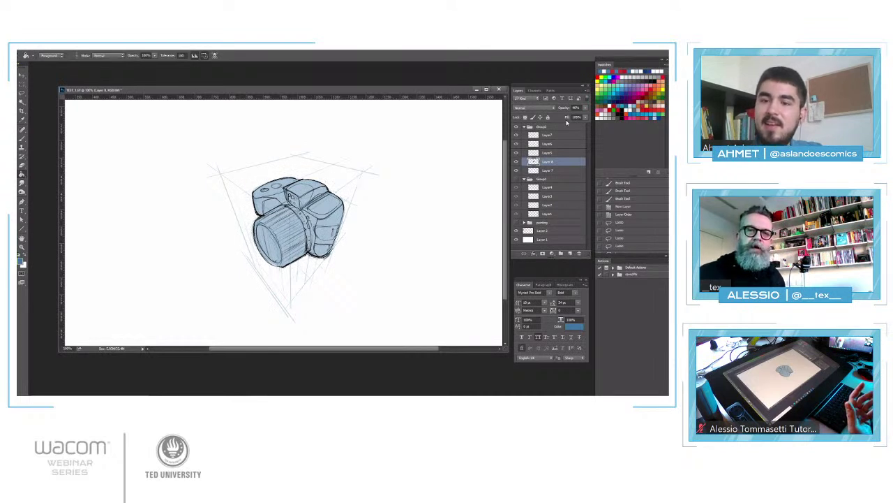
Add a new layer and lasso the shaded areas of the camera's grip, lens, viewfinder and body into one combined selection.
key("ctrl+shift+n")
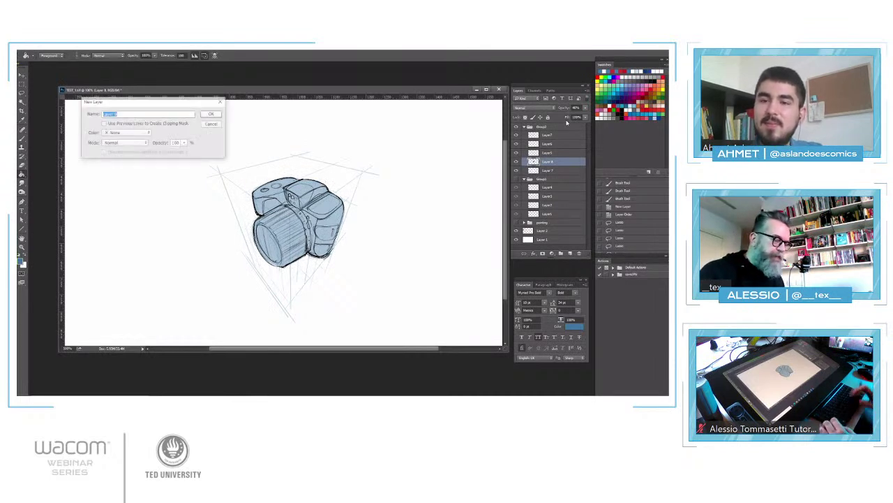
key("Return")
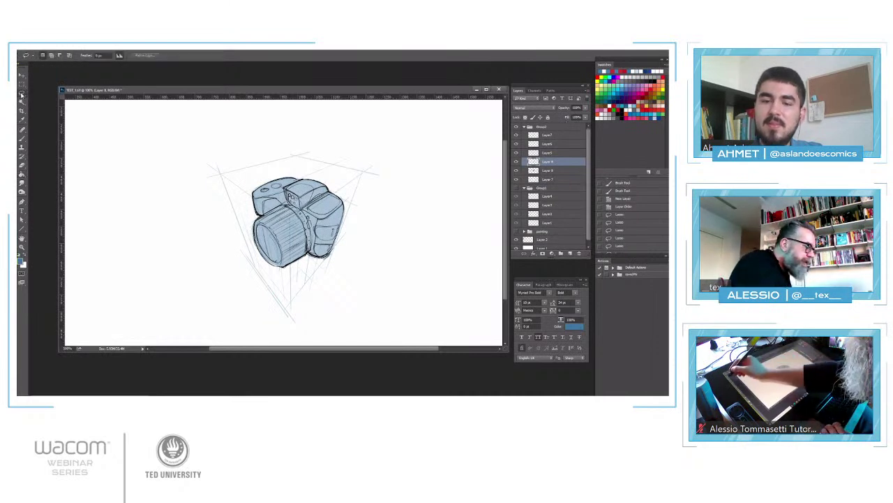
key("l")
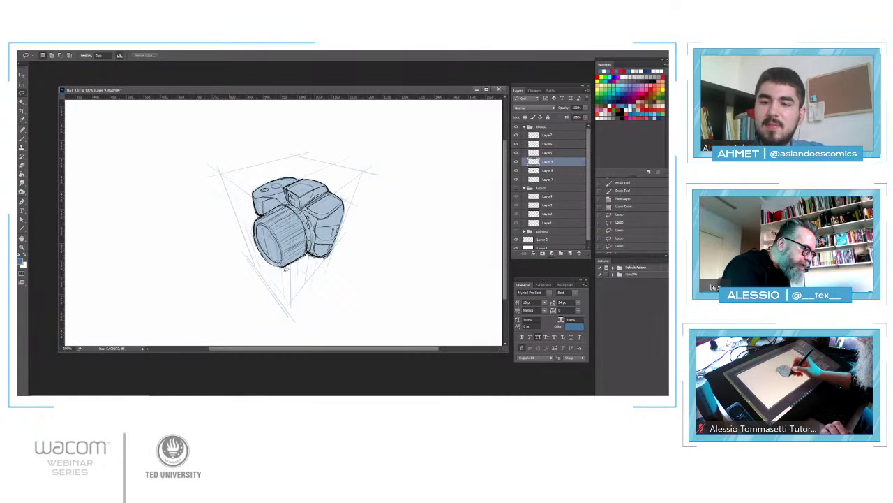
mouse_move(282, 242)
left_mouse_down()
mouse_move(332, 251)
mouse_move(314, 254)
mouse_move(341, 213)
mouse_move(324, 259)
left_mouse_up()
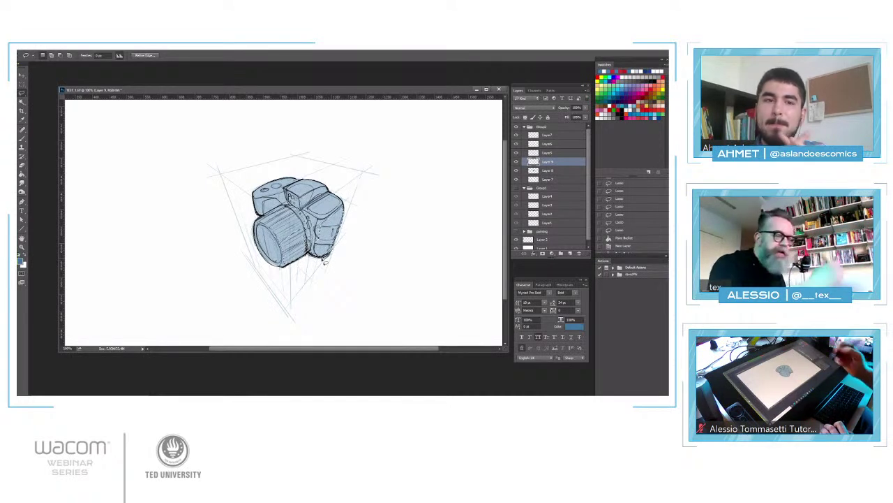
key("shift")
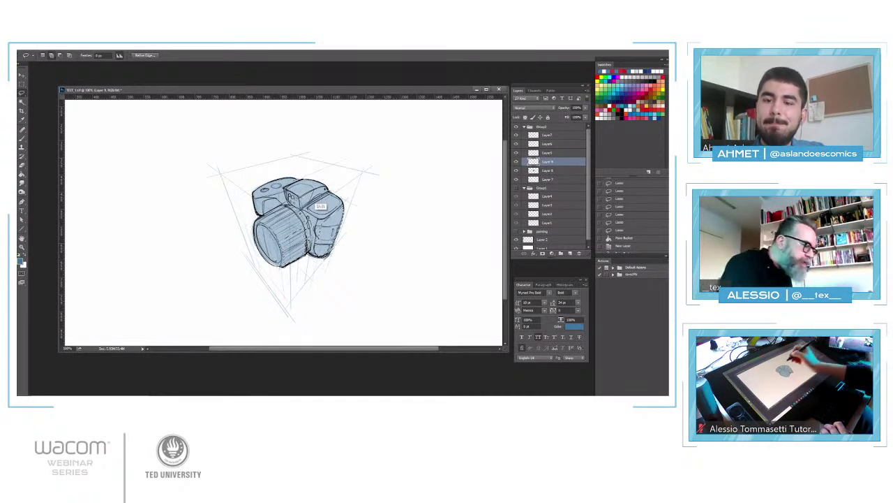
left_click(281, 209, "shift")
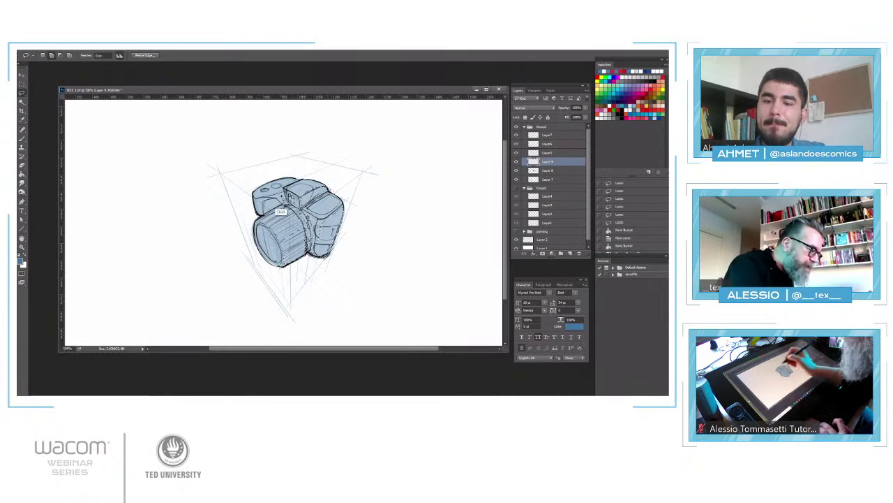
key("0")
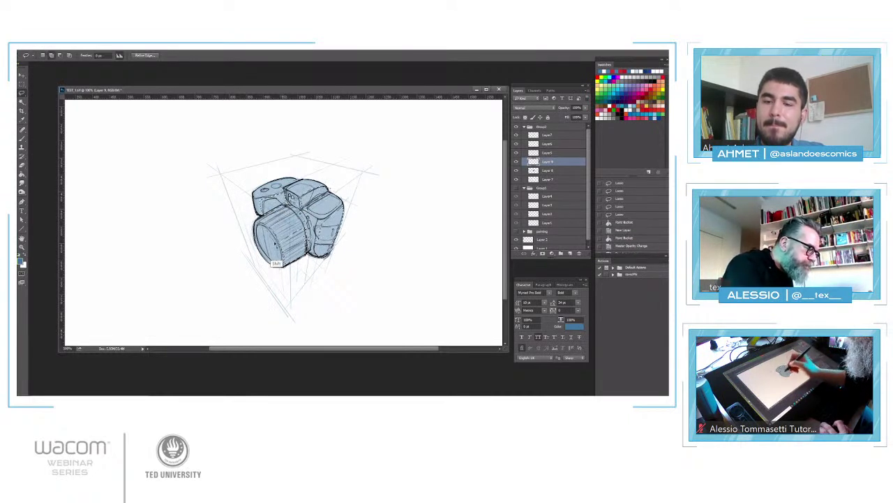
key("ctrl+d")
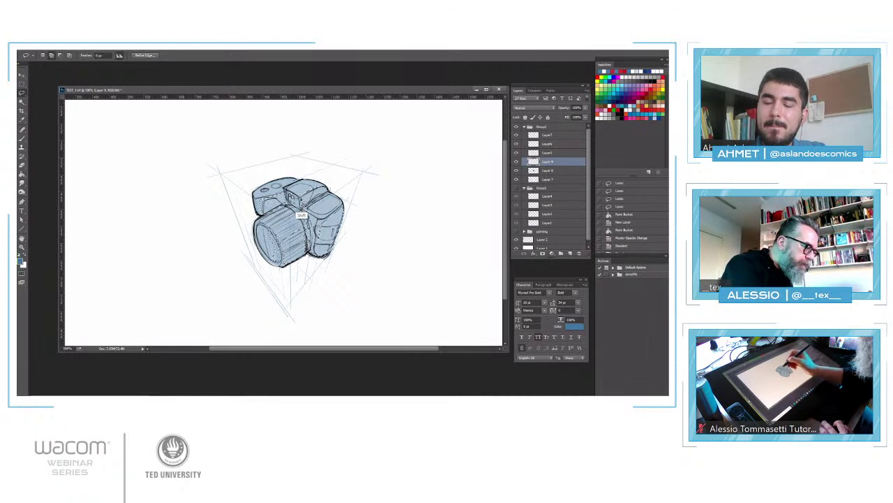
key("ctrl+shift+alt+n")
left_click_drag(312, 198, 264, 192)
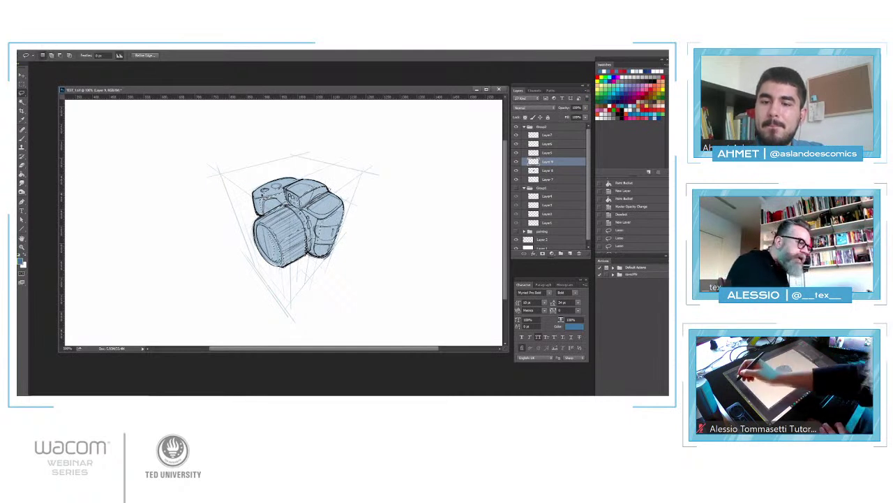
Fill the selected shadow areas of the camera with blue using the Paint Bucket, and deselect.
left_click(23, 179)
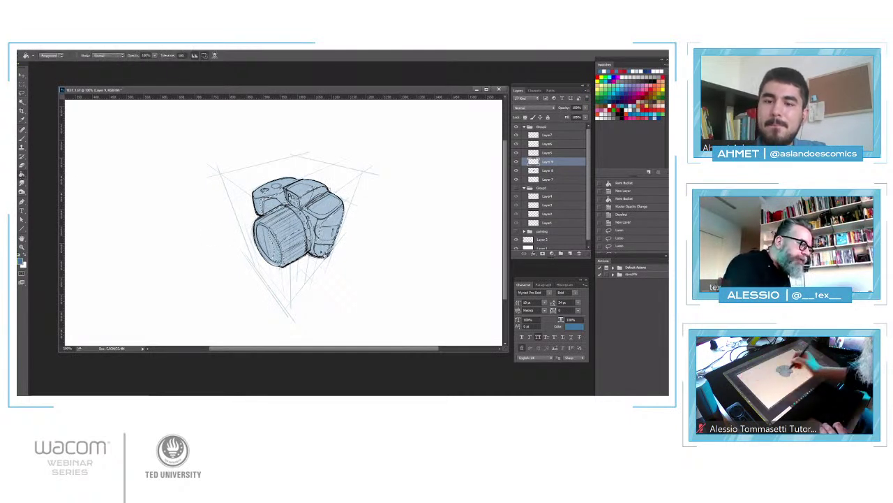
left_click(285, 196)
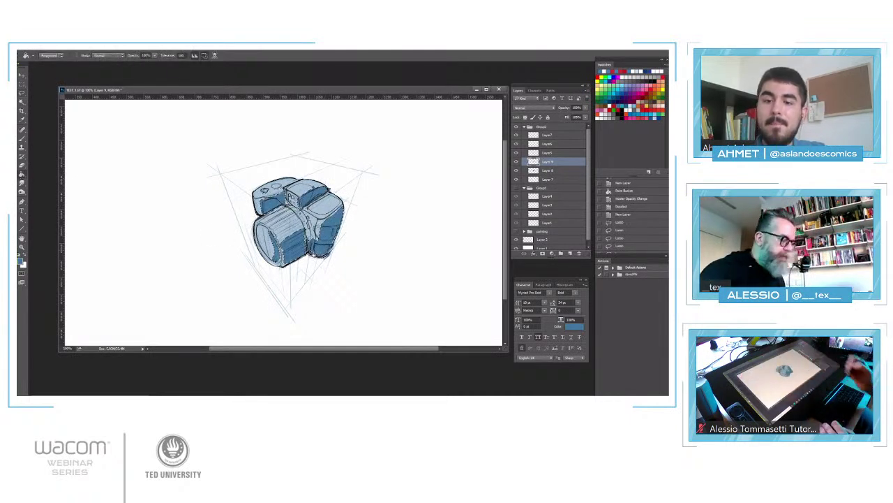
key("ctrl+d")
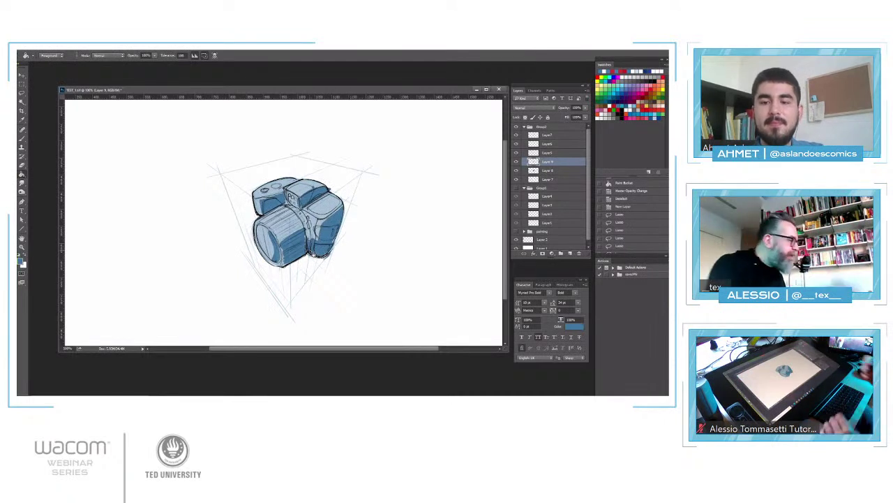
With a small brush, draw a diagonal arrow and a circular light symbol above the camera to mark the light direction.
left_click(22, 138)
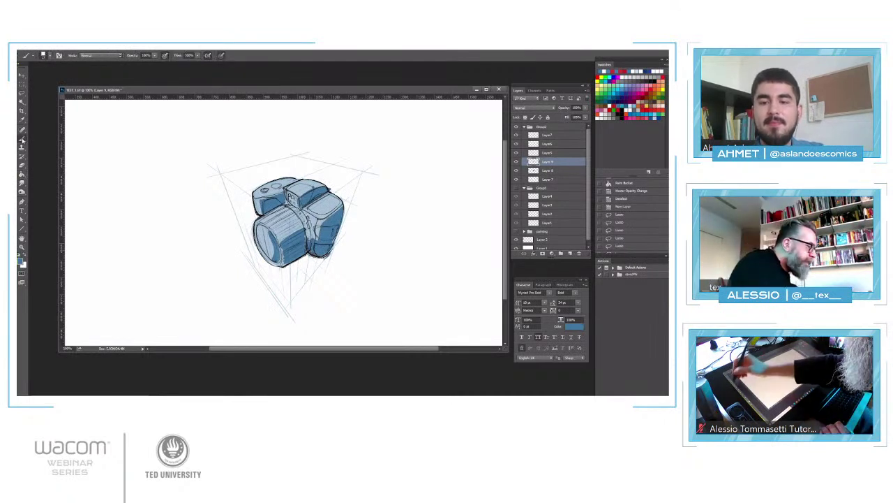
right_click(111, 134)
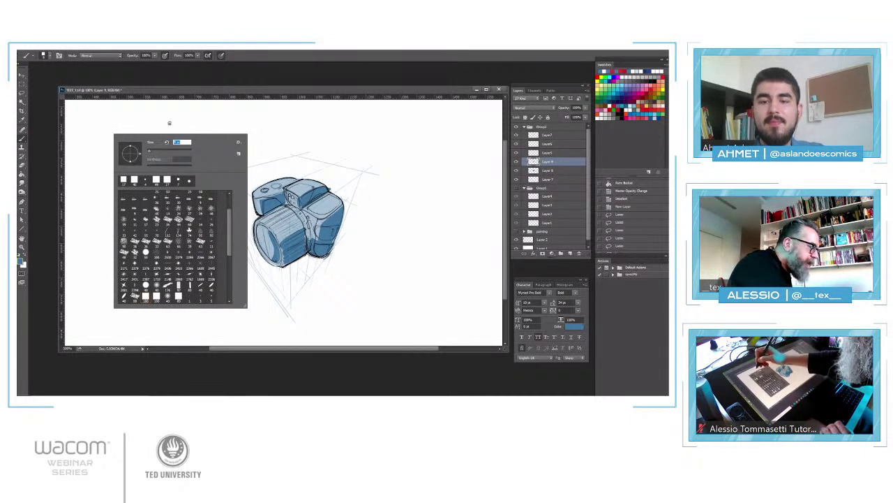
left_click(170, 121)
mouse_move(167, 120)
left_mouse_down()
mouse_move(191, 145)
mouse_move(187, 130)
mouse_move(205, 129)
left_mouse_up()
mouse_move(213, 119)
left_mouse_down()
mouse_move(212, 141)
mouse_move(219, 117)
left_mouse_up()
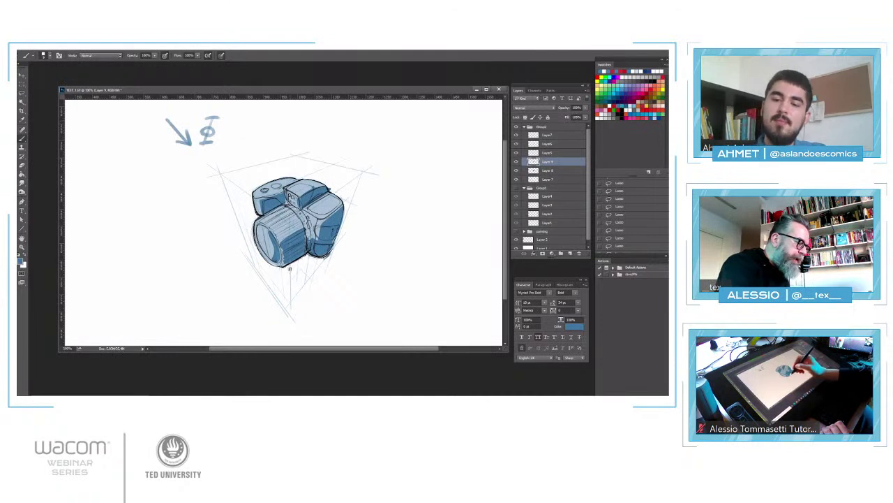
Outline and hatch the camera's cast shadow on the ground beneath it, and lower the shading layer's opacity to about 60%.
left_click_drag(292, 273, 337, 279)
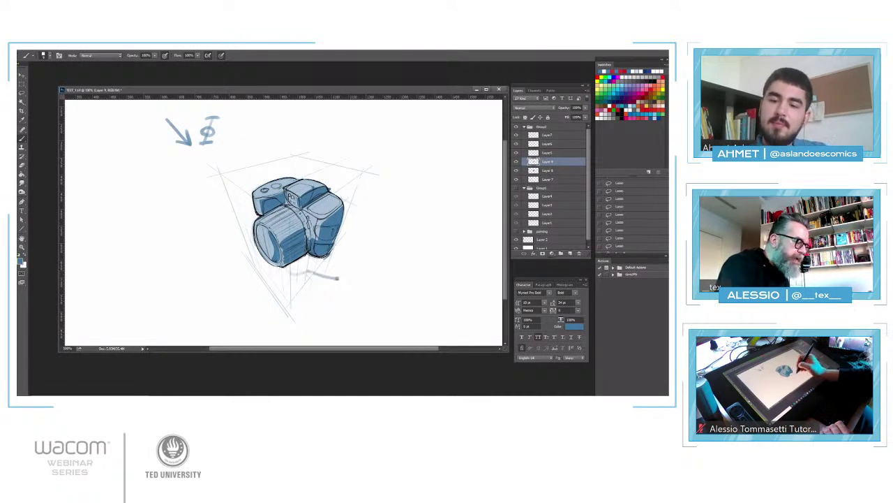
mouse_move(336, 239)
left_mouse_down()
mouse_move(353, 270)
mouse_move(329, 282)
left_mouse_up()
key("ctrl+d")
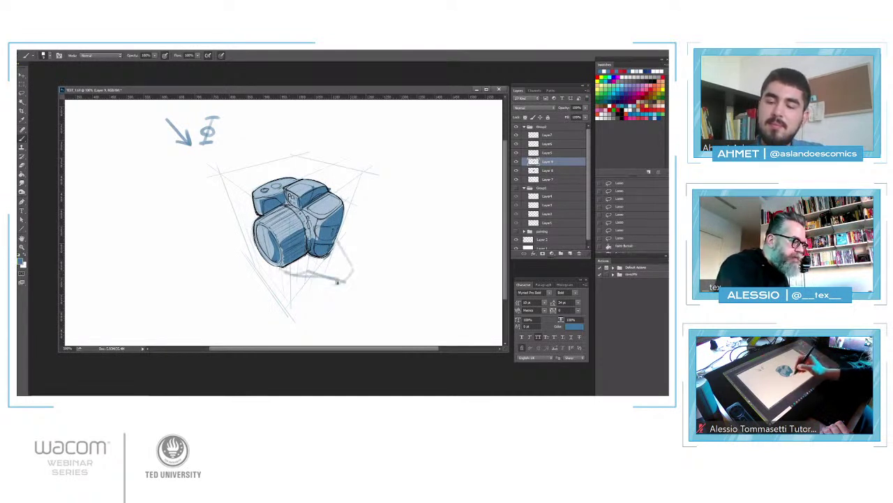
mouse_move(291, 268)
left_mouse_down()
mouse_move(331, 275)
mouse_move(336, 245)
mouse_move(343, 274)
left_mouse_up()
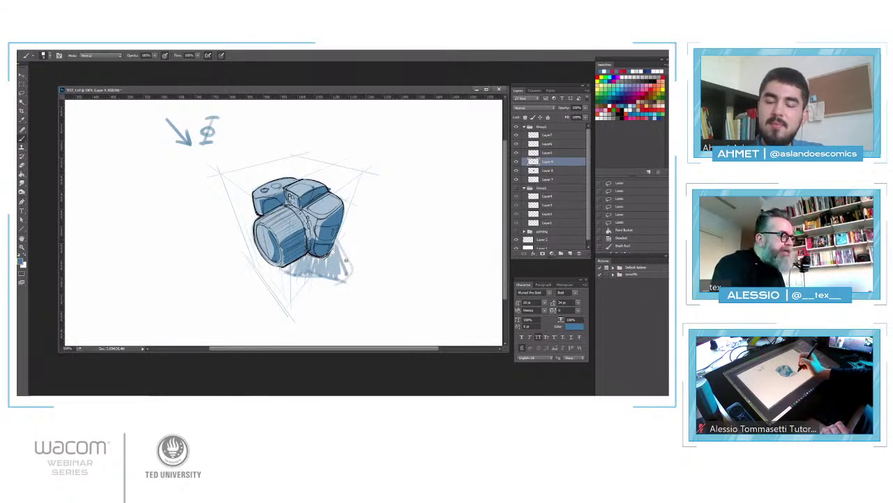
left_click(586, 108)
left_click_drag(587, 118, 575, 119)
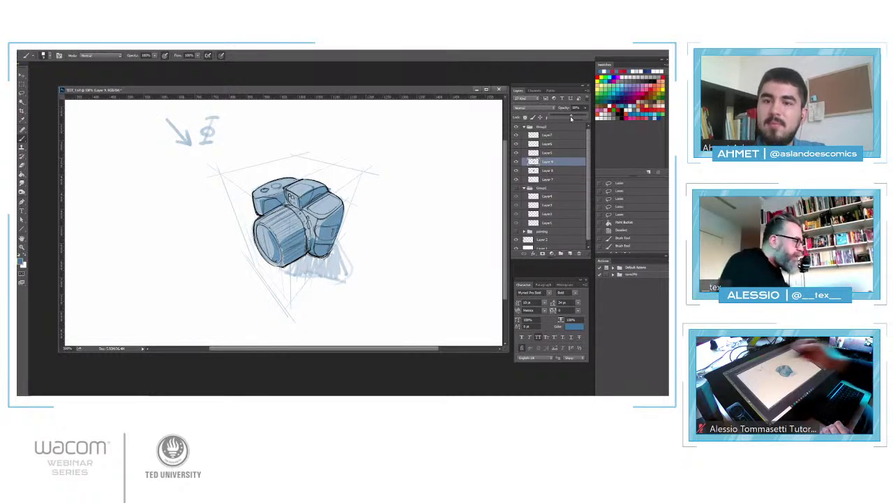
Lasso the cast shadow beneath the camera and cut it from the shading layer.
key("l")
mouse_move(341, 240)
left_mouse_down()
mouse_move(284, 280)
mouse_move(334, 299)
mouse_move(344, 238)
left_mouse_up()
key("ctrl+x")
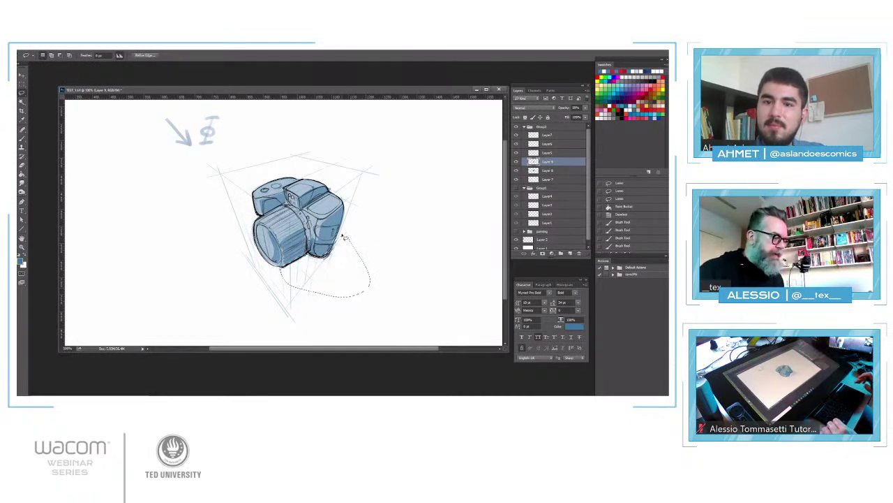
Create a new layer, lasso the camera's cast shadow shape on the ground, and fill it with blue using the Paint Bucket.
key("ctrl+shift+n")
key("Return")
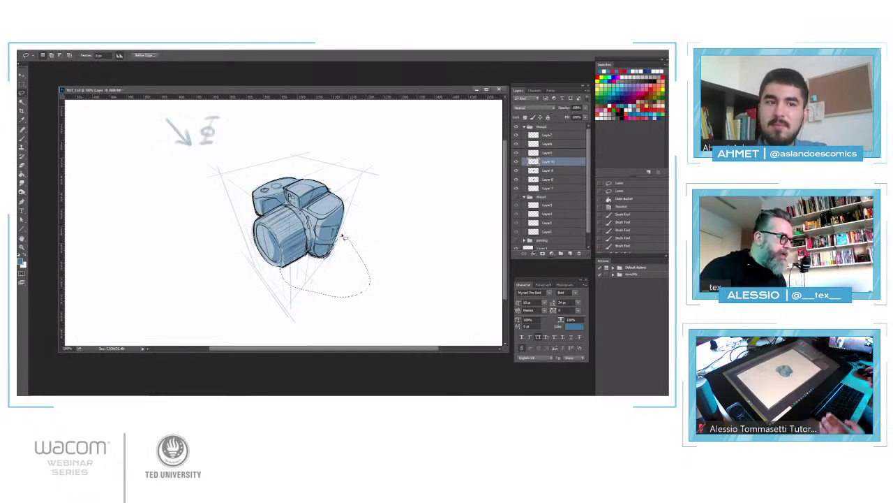
key("ctrl+d")
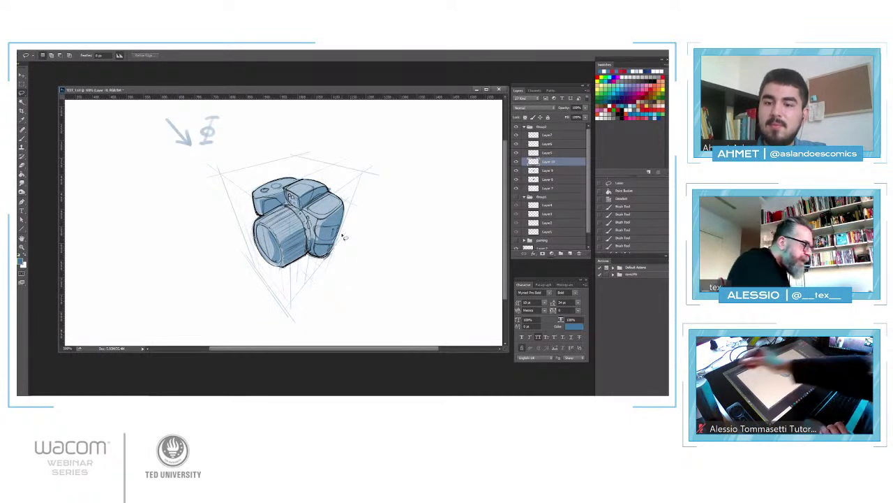
mouse_move(283, 266)
left_mouse_down()
mouse_move(354, 286)
mouse_move(362, 273)
mouse_move(337, 243)
mouse_move(326, 277)
left_mouse_up()
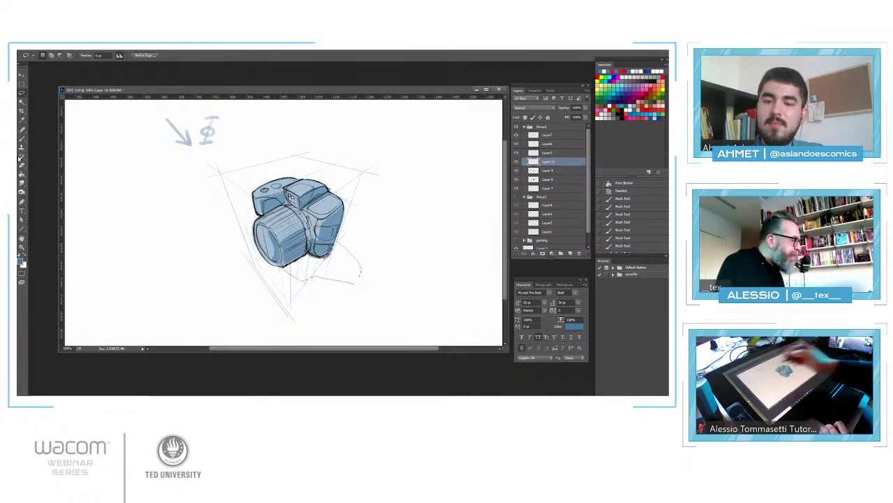
key("g")
left_click(346, 269)
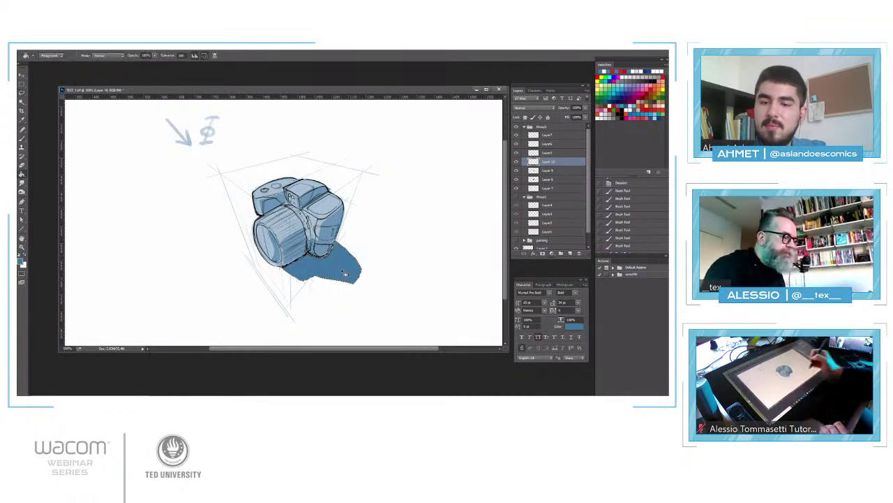
Lower the cast shadow layer's opacity to about 75% and the shading layer's to about 50%, and deselect.
left_click(585, 111)
left_click_drag(585, 118, 584, 119)
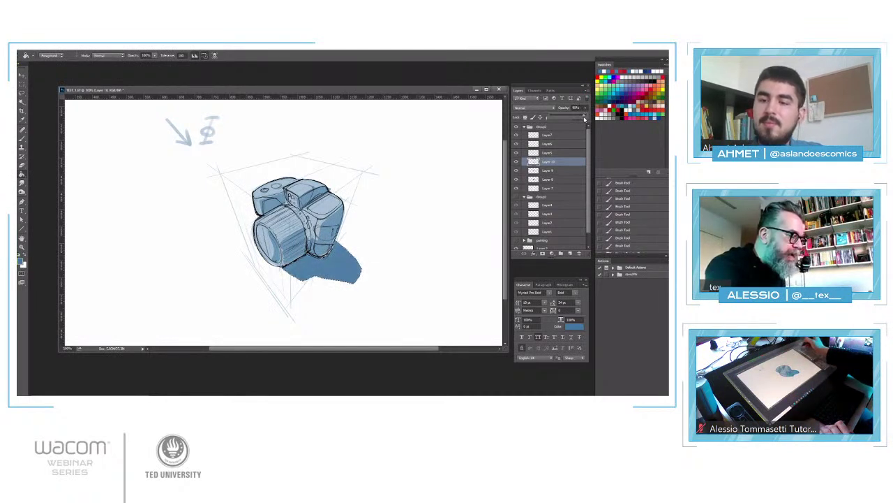
left_click(559, 170)
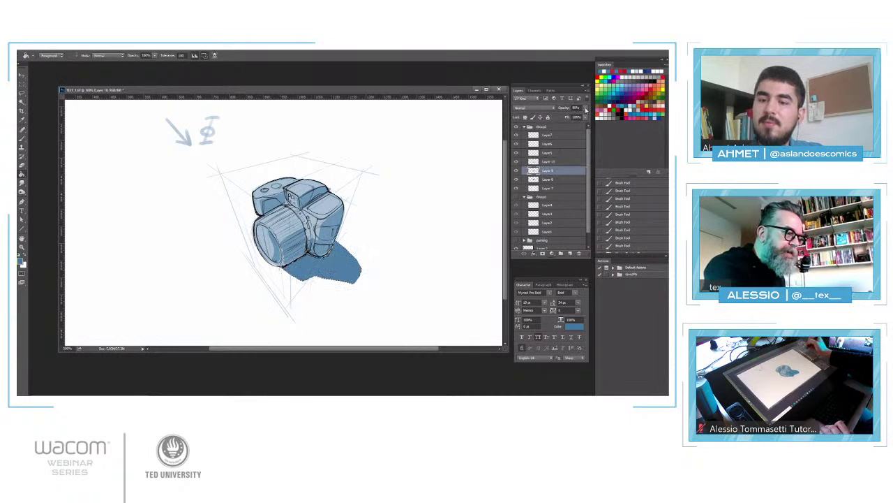
left_click_drag(574, 117, 569, 118)
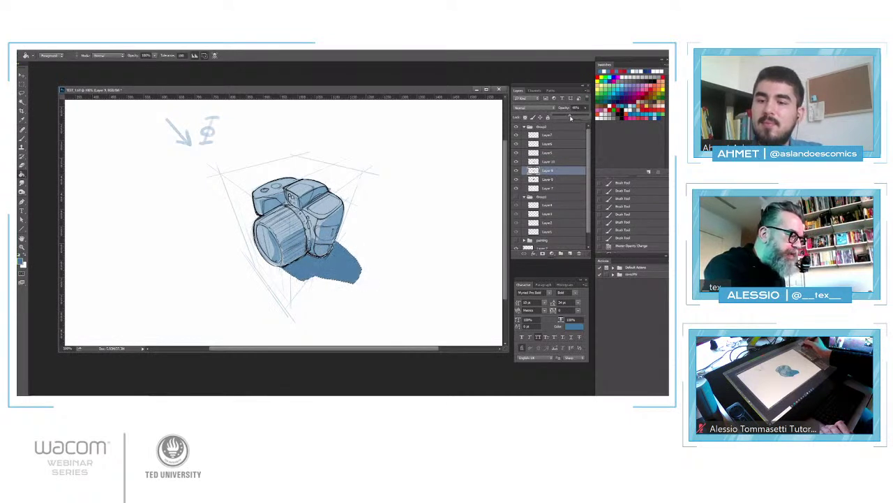
left_click(585, 108)
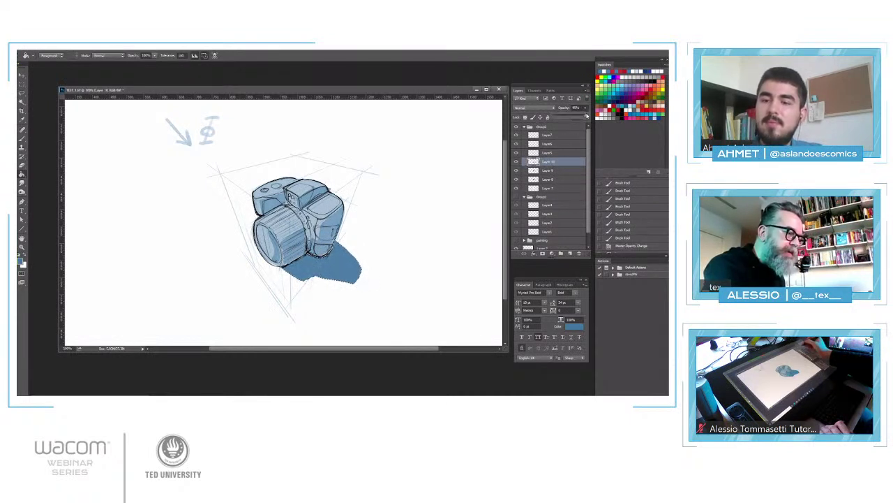
left_click_drag(585, 117, 580, 119)
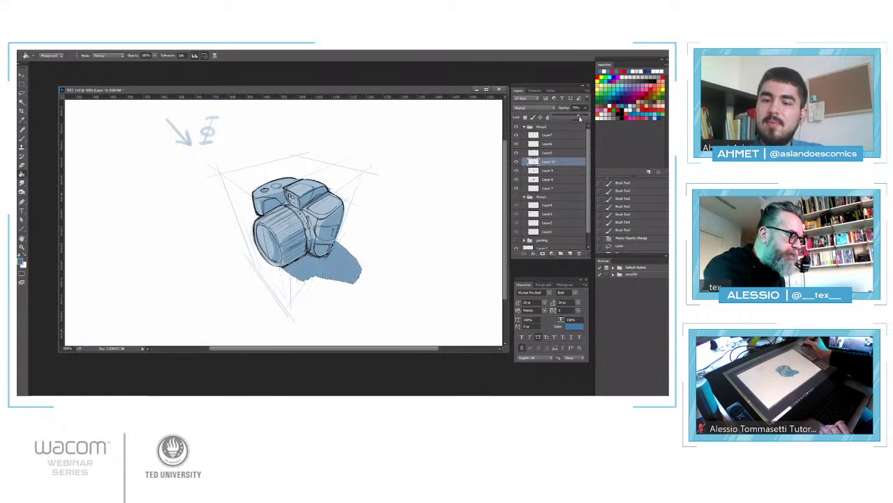
key("Delete")
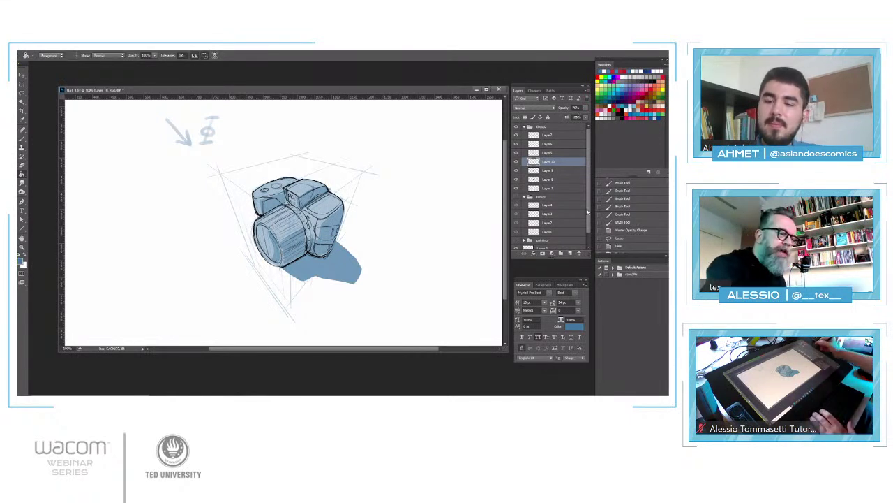
Hide the white background layer and toggle the flat white layer under the camera to compare its effect.
left_click_drag(590, 228, 589, 238)
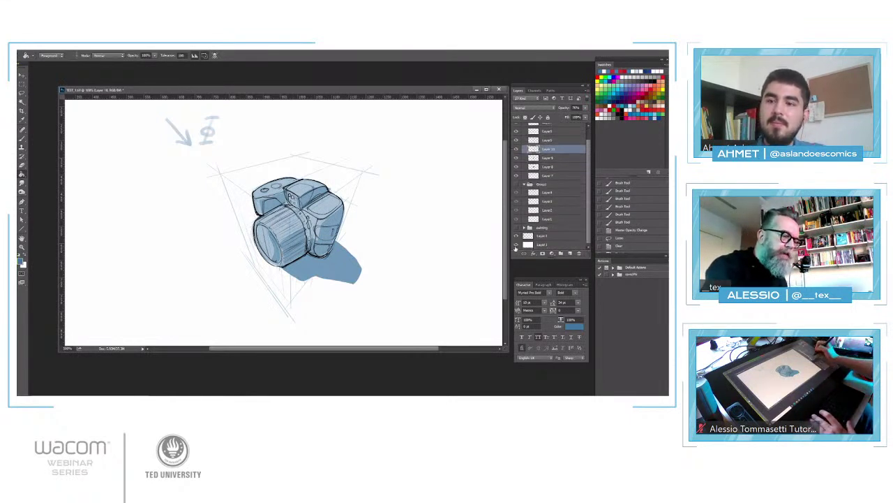
left_click(517, 246)
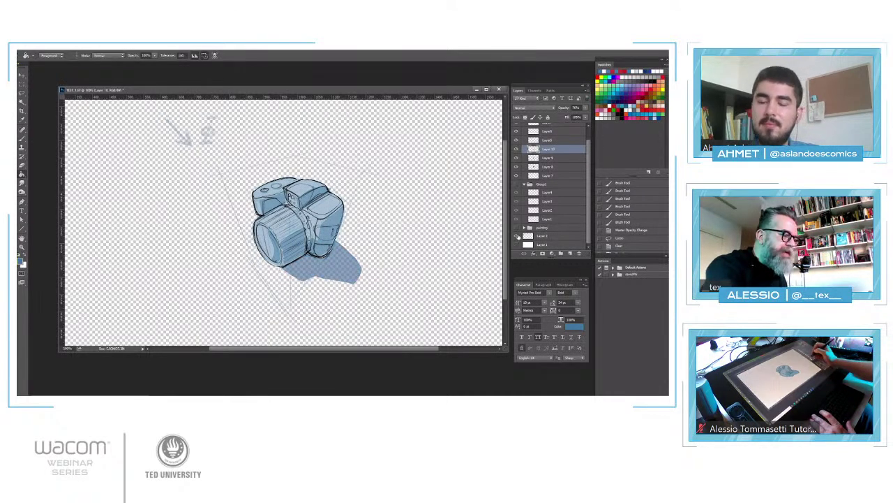
left_click(516, 177)
left_click(516, 177)
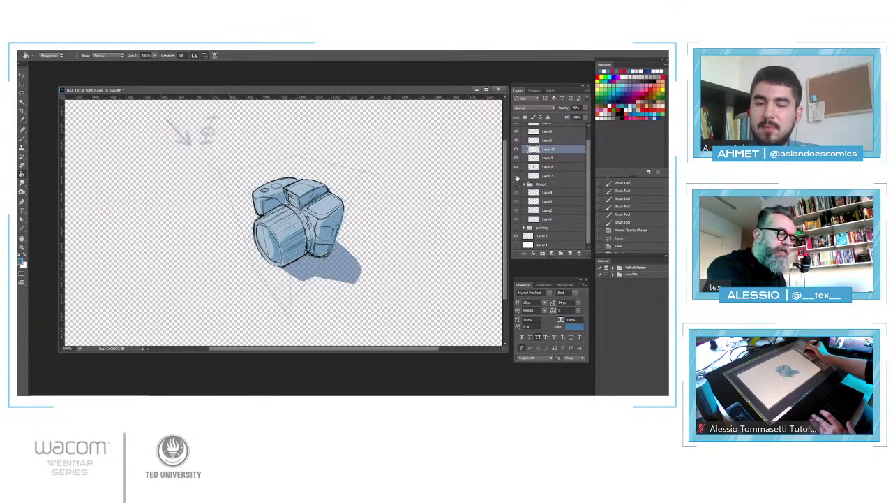
left_click(517, 177)
left_click(516, 177)
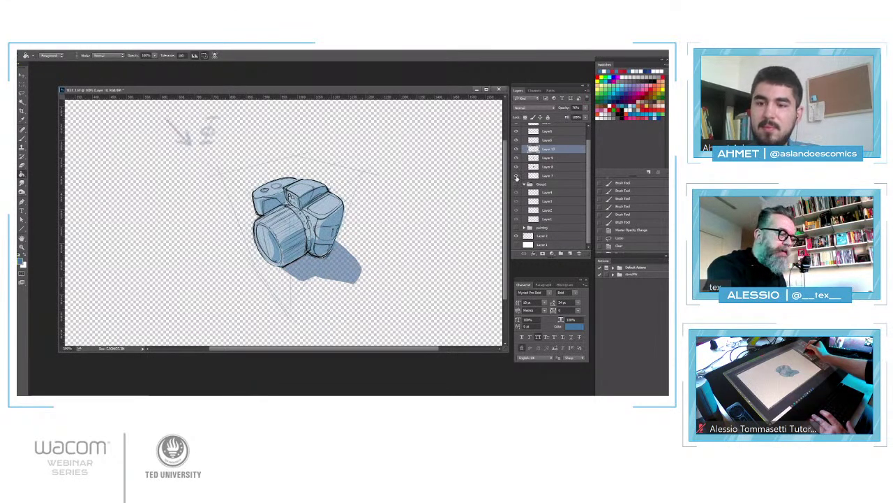
Add a new layer directly above the white background, fill it with orange, and lower its opacity to about 75%.
left_click(568, 246)
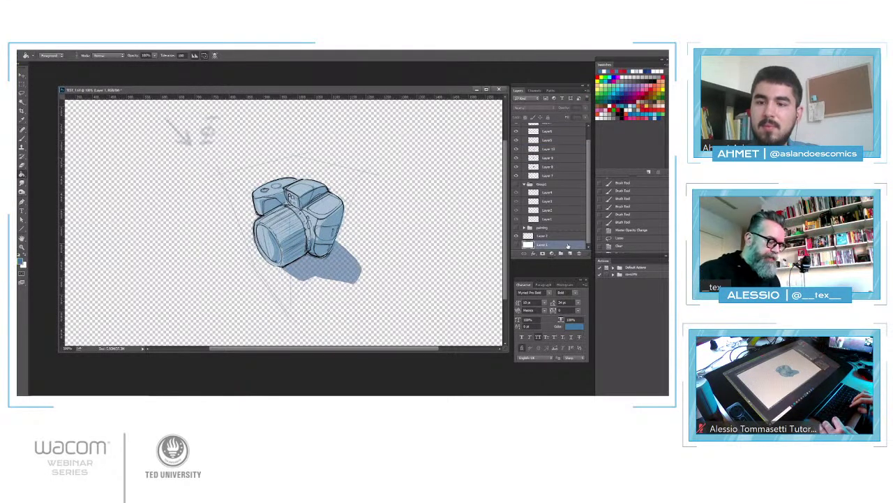
key("ctrl+shift+n")
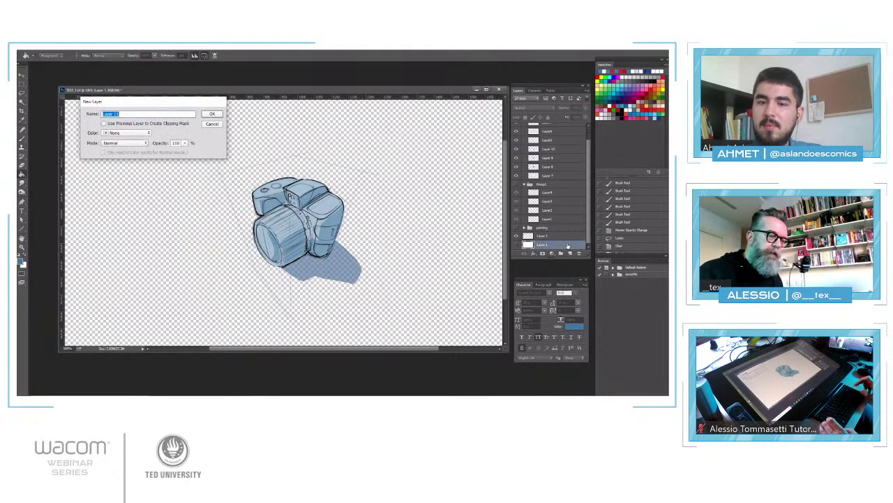
key("Return")
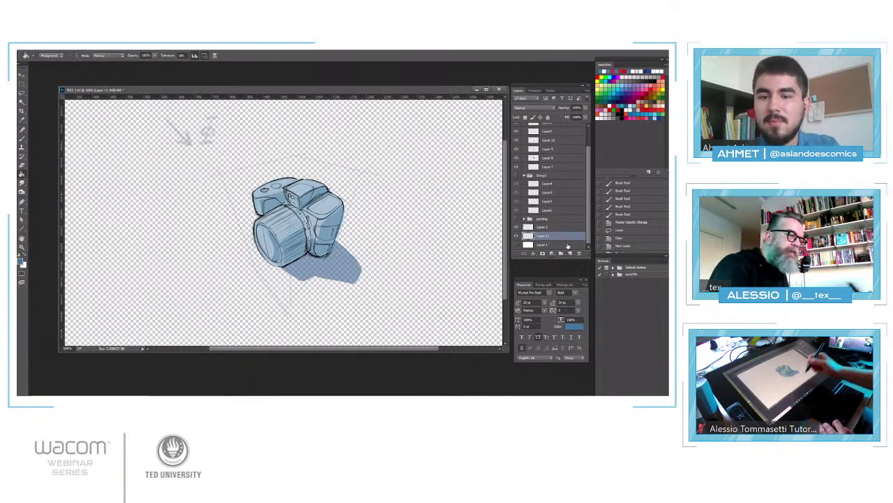
left_click(661, 82)
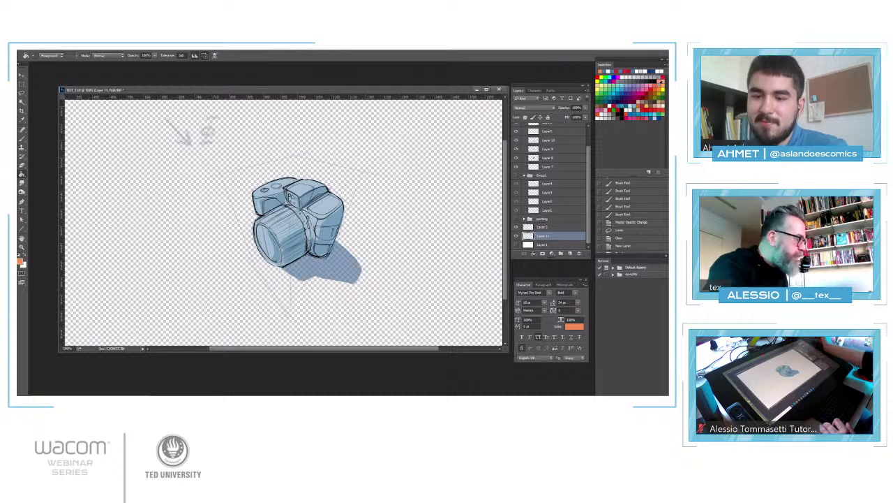
left_click(102, 248)
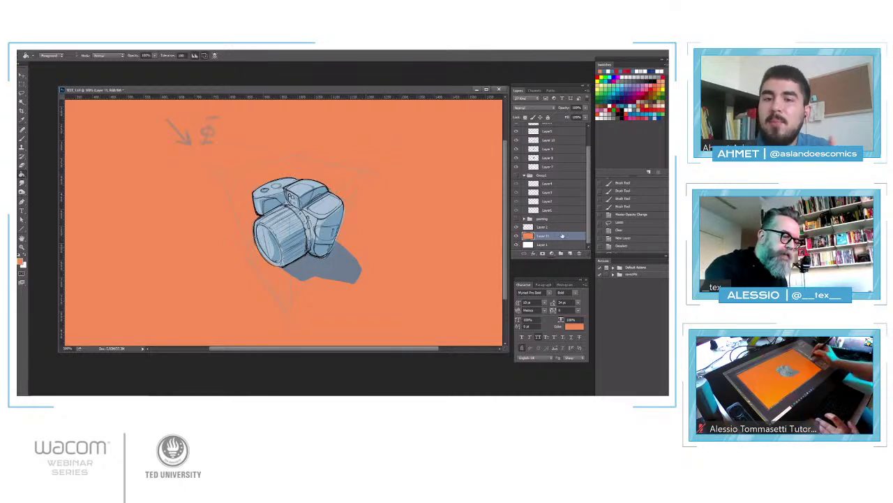
left_click_drag(586, 115, 578, 117)
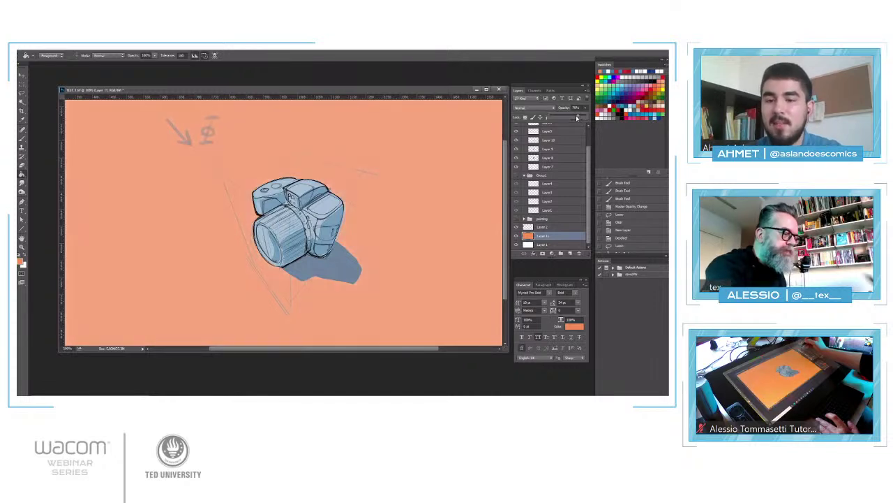
Create a new layer at the top of the camera group and make white the foreground color.
scroll(563, 136, "up", 2)
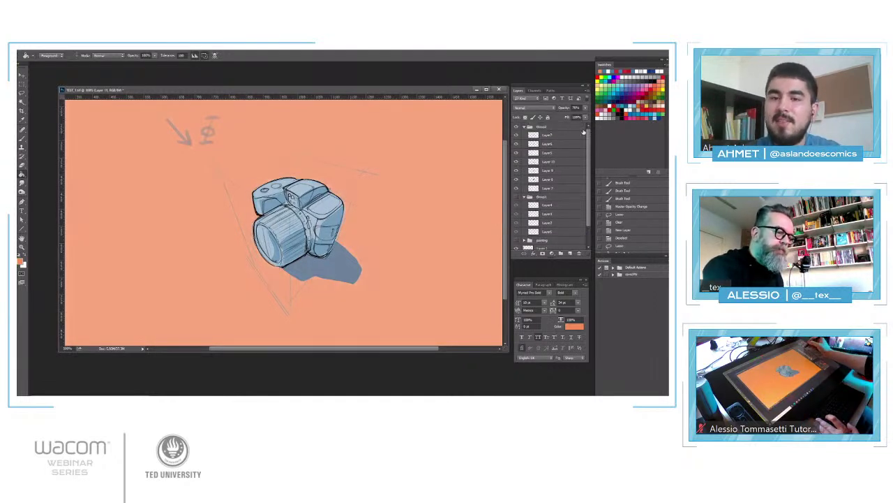
left_click(563, 136)
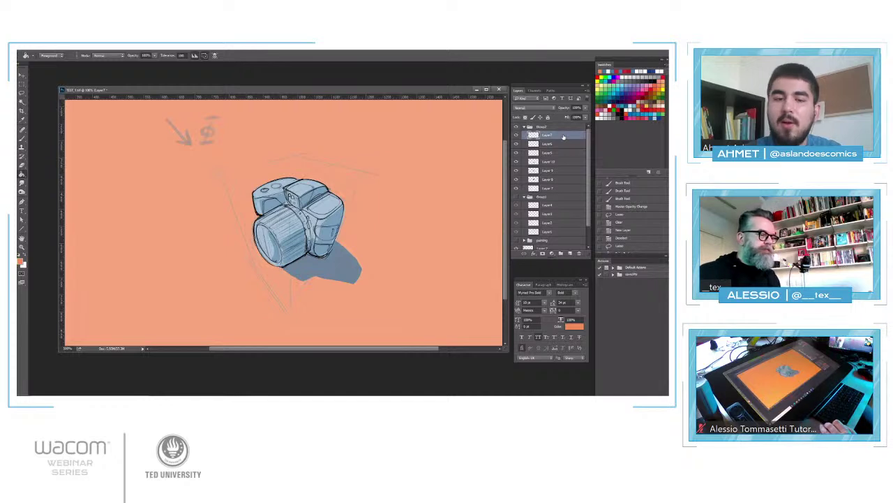
key("ctrl+shift+n")
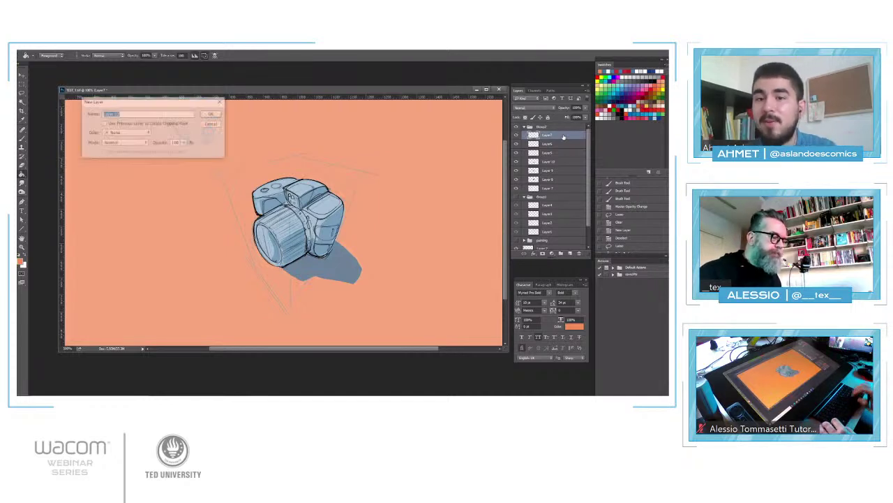
key("Return")
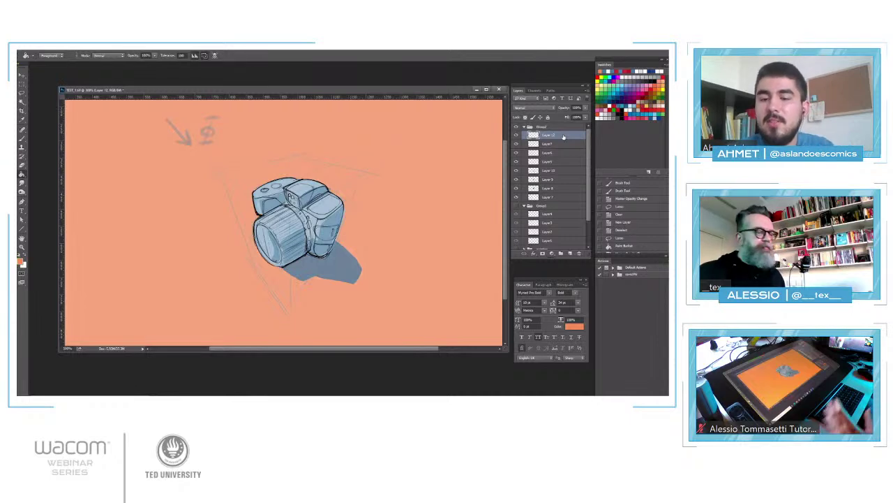
key("x")
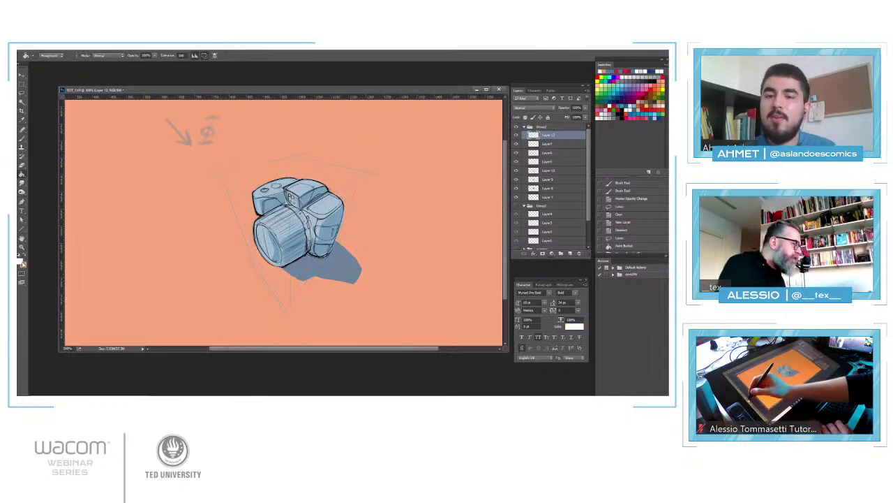
right_click(363, 199)
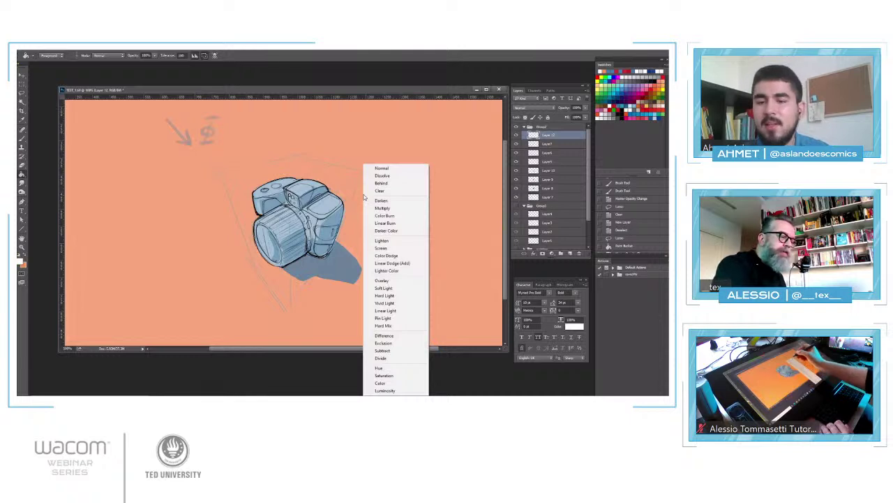
key("Escape")
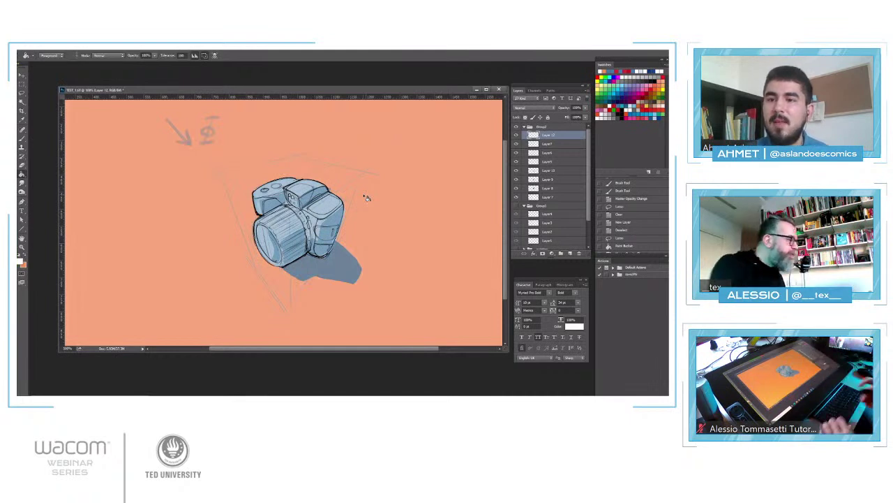
Switch to the Brush tool and adjust it to a small size suited to painting highlights.
left_click(21, 139)
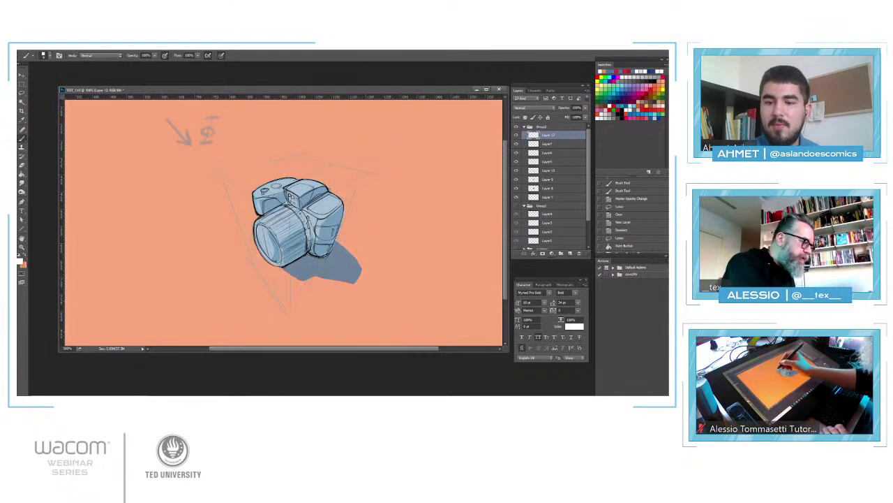
right_click(303, 197)
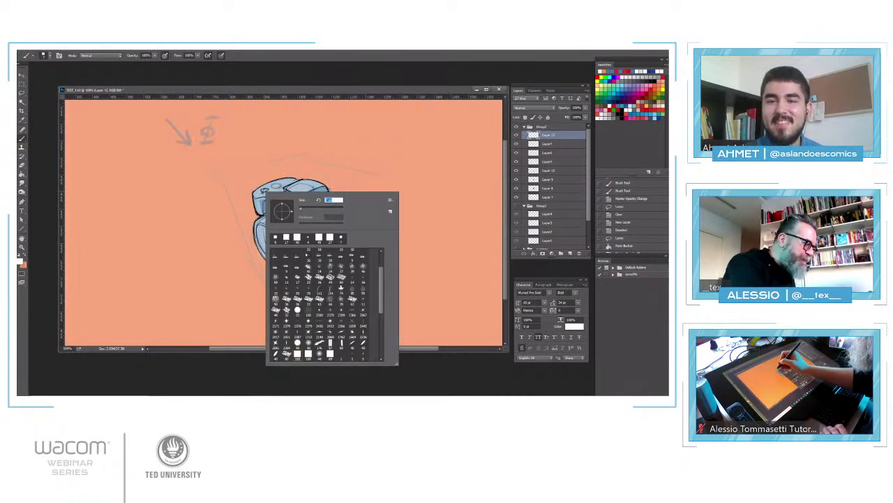
left_click(299, 209)
left_click(264, 190)
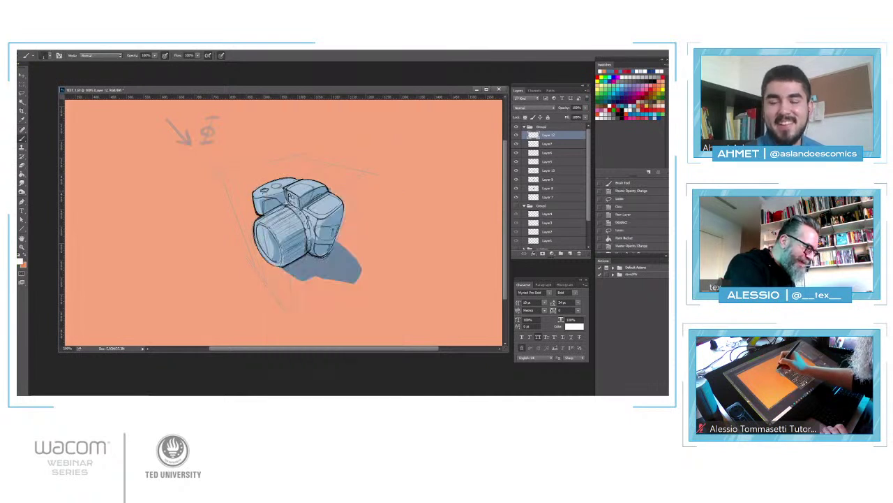
right_click(300, 183)
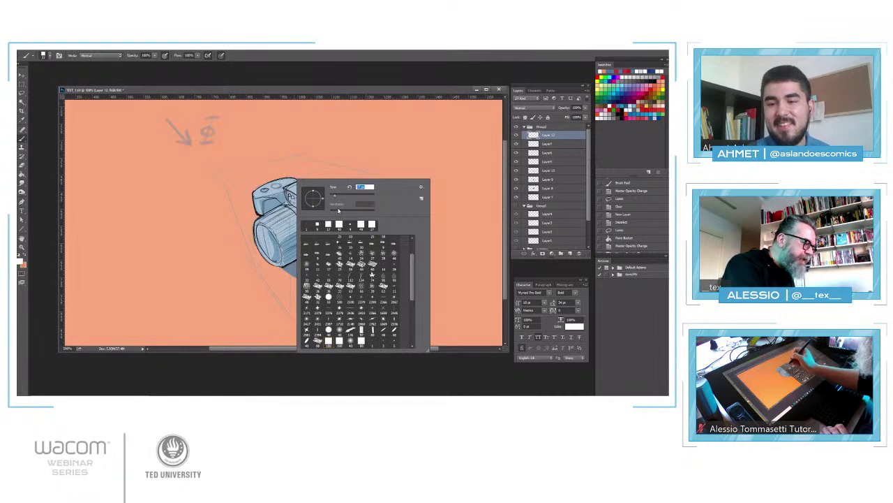
key("Escape")
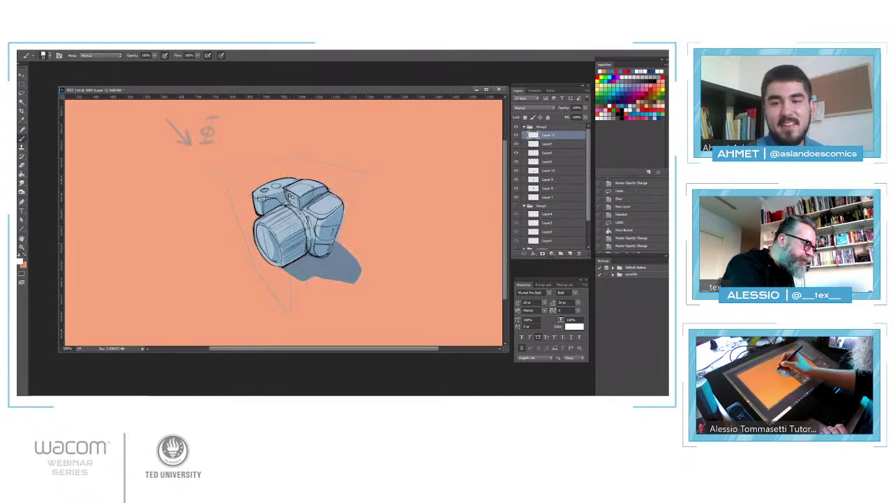
Paint white highlights on the camera's grip, lens and top housing, and hide the highlight layer to compare.
left_click_drag(262, 199, 261, 193)
left_click_drag(260, 195, 282, 181)
left_click_drag(254, 227, 269, 257)
left_click_drag(262, 247, 269, 258)
left_click_drag(257, 224, 272, 255)
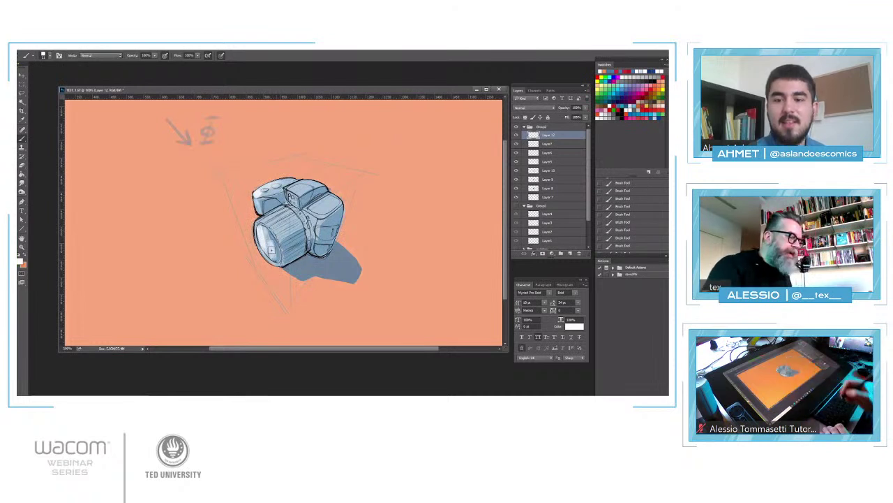
left_click_drag(285, 217, 265, 228)
left_click_drag(292, 192, 305, 185)
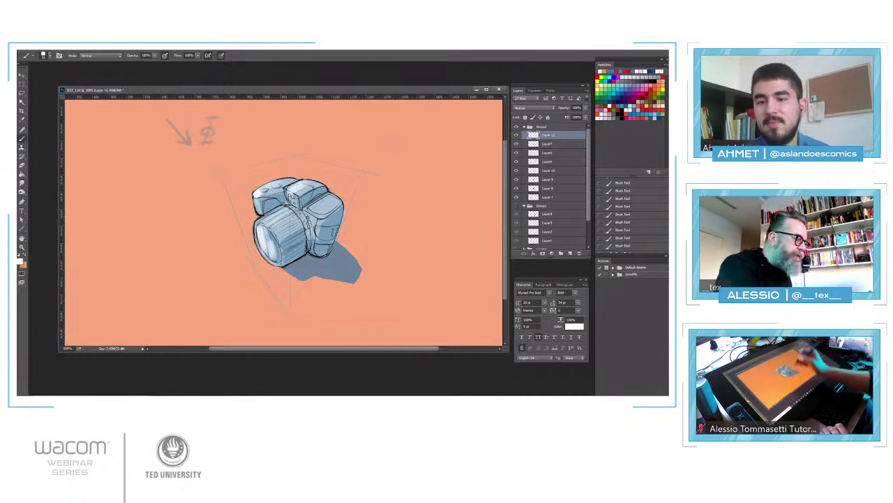
left_click(517, 135)
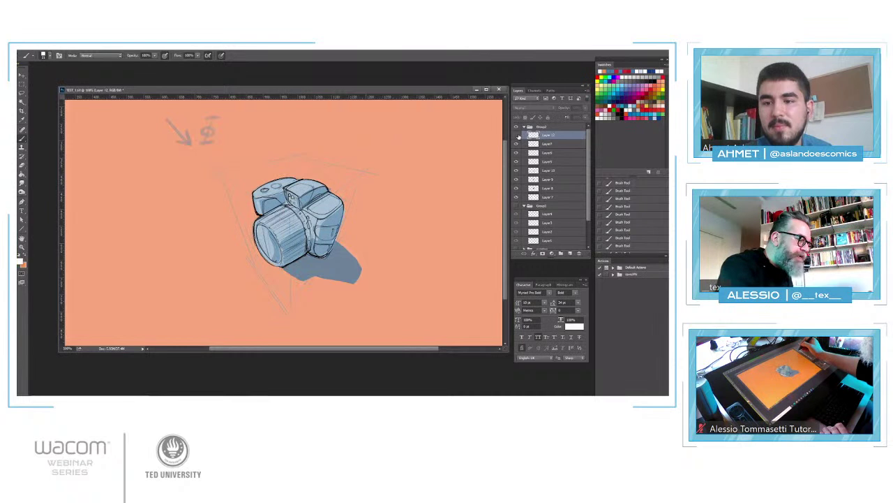
Show the white highlight layer again and check the camera's highlights up close and in the full view.
left_click(517, 135)
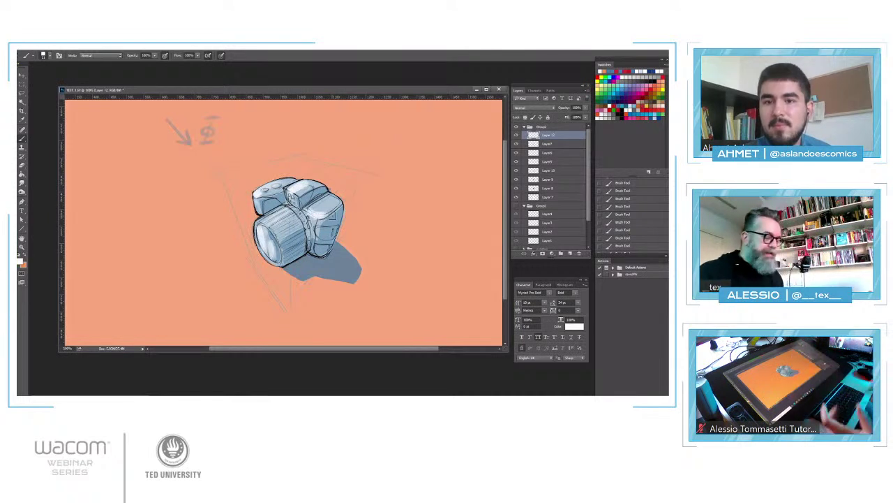
key("ctrl+plus")
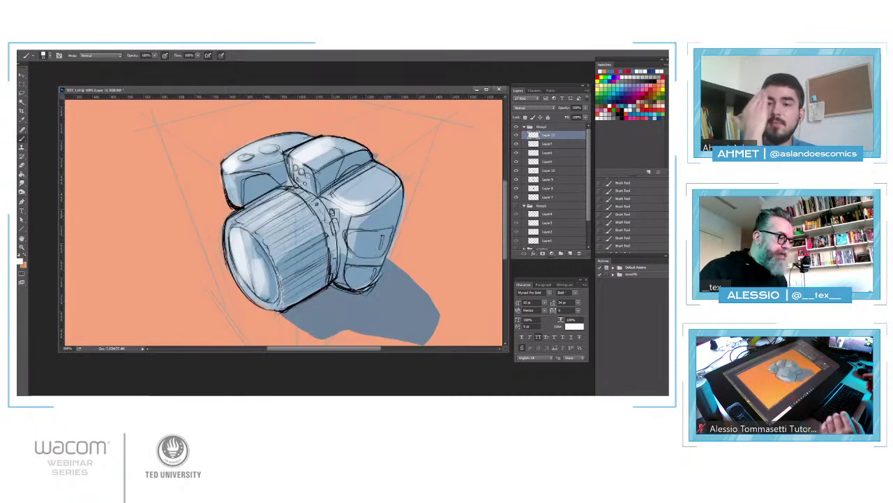
key("ctrl+minus")
key("ctrl+minus")
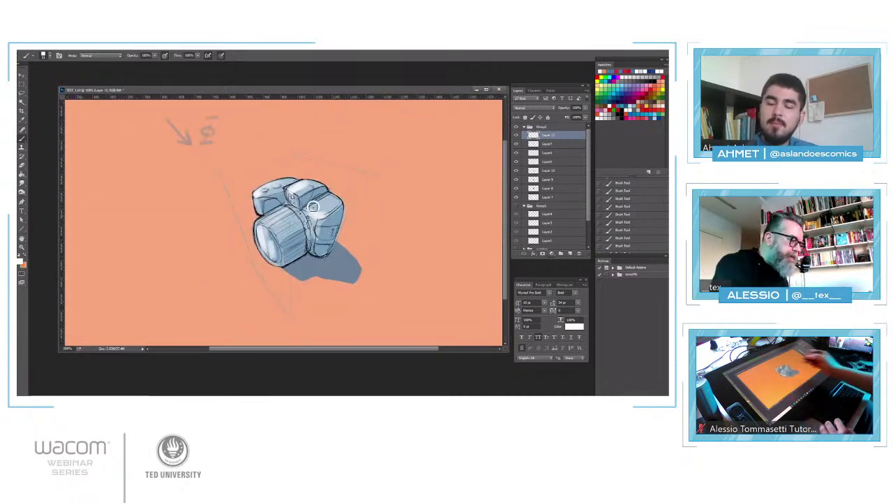
Add a new layer above the highlight layer and reduce the brush to a very small size for fine accents.
right_click(313, 206)
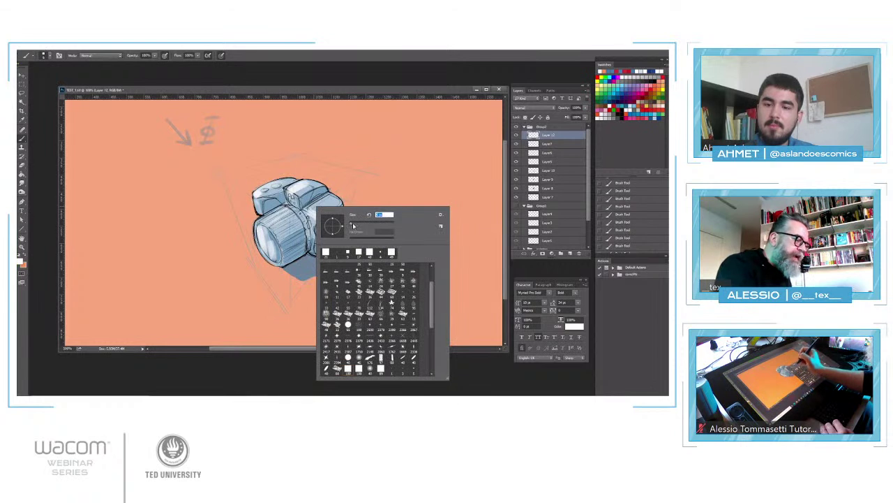
key("ctrl+shift+n")
key("Return")
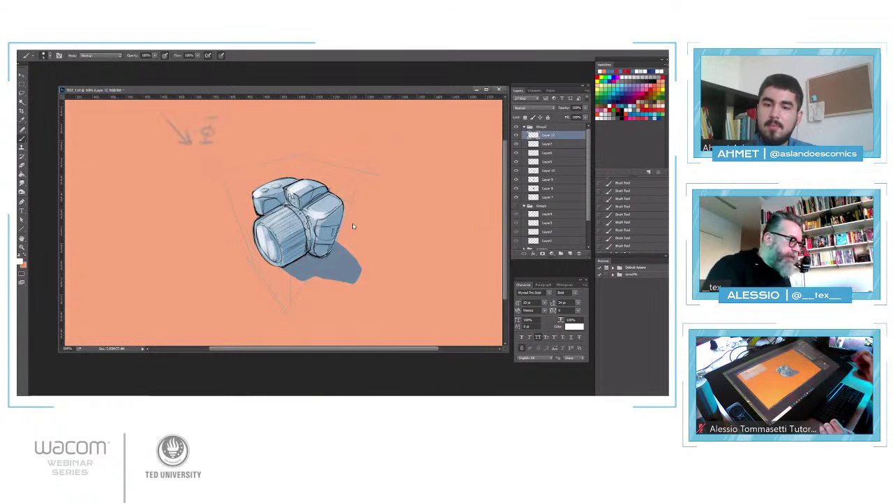
key("ctrl+shift+alt+n")
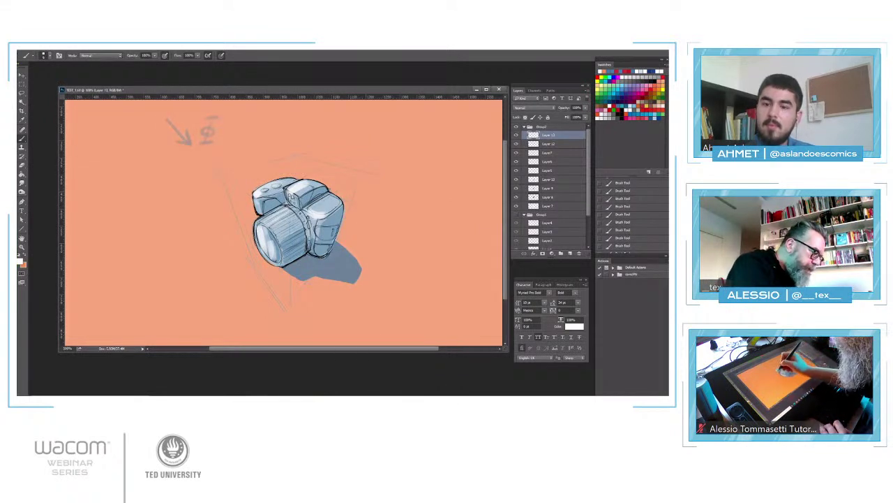
right_click(326, 210)
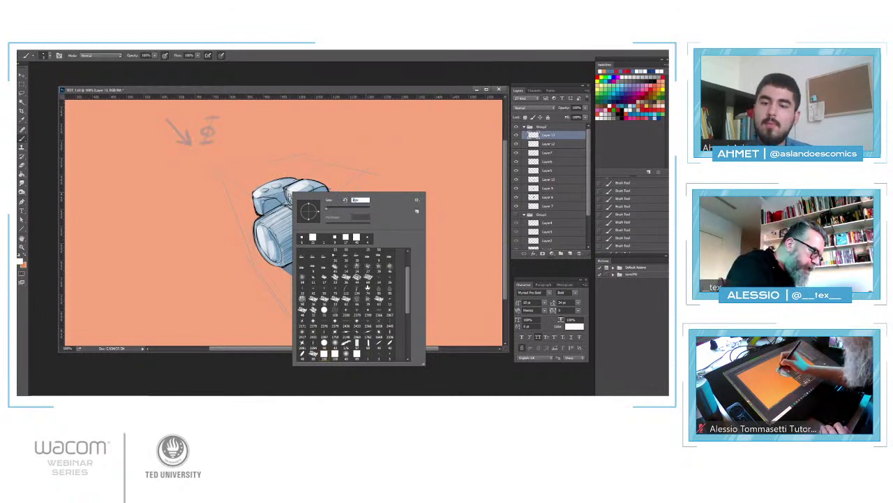
key("Return")
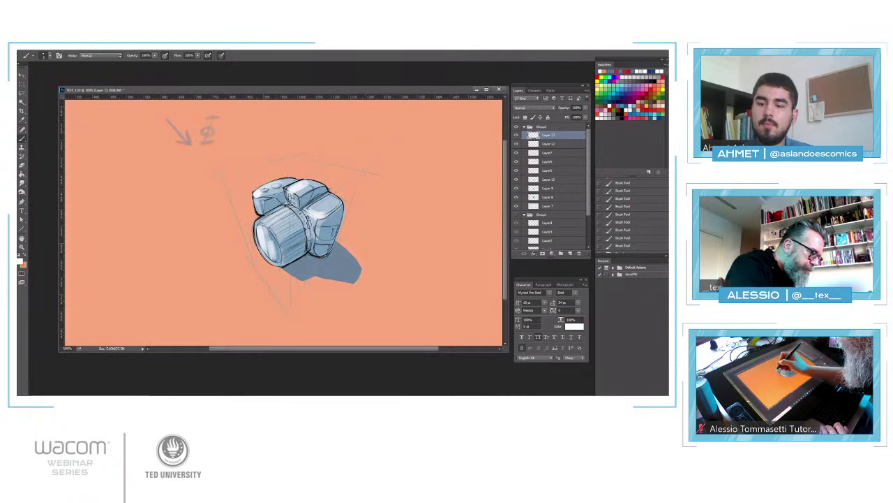
key("ctrl+shift+alt+n")
Paint tiny white highlight accents on the camera's top buttons, front details, lens and upper housing edges.
left_click(273, 185)
left_click(272, 185)
left_click(273, 185)
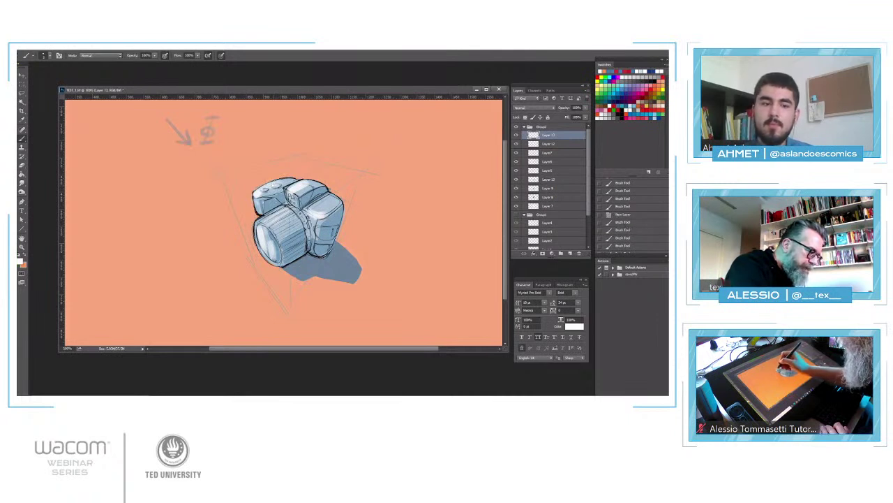
left_click(273, 187)
left_click(273, 187)
left_click(293, 196)
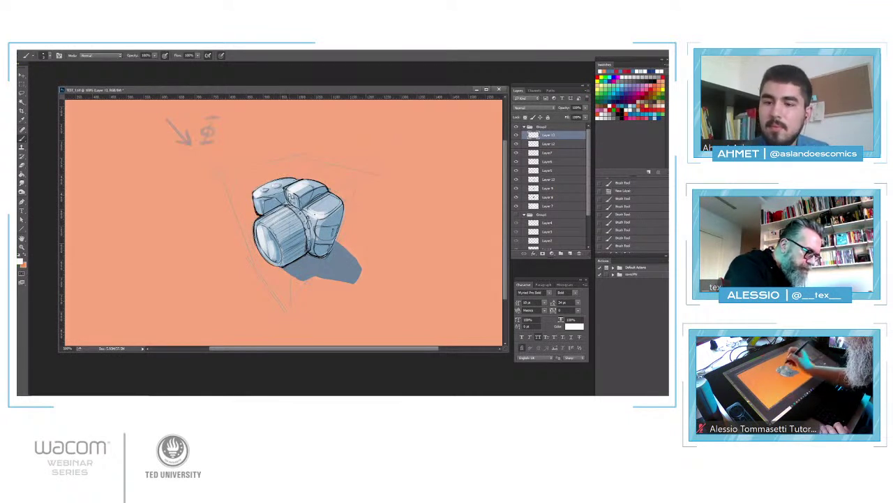
left_click(293, 196)
left_click(293, 195)
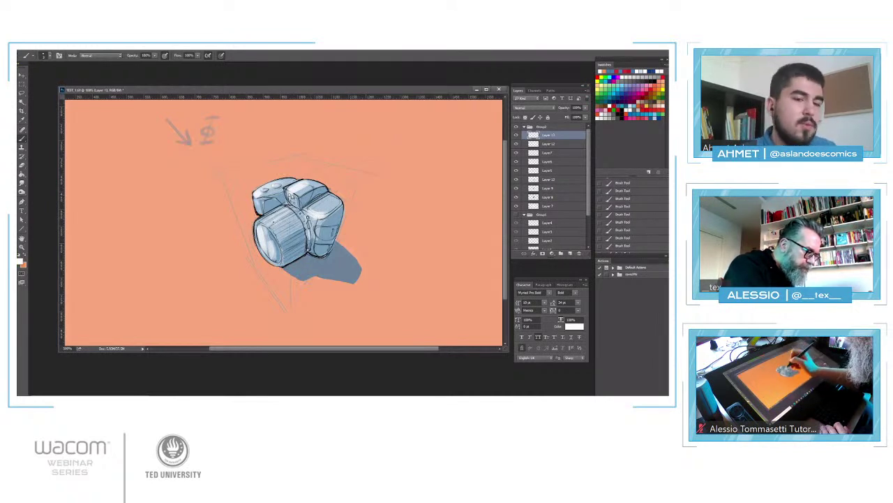
left_click_drag(272, 229, 290, 219)
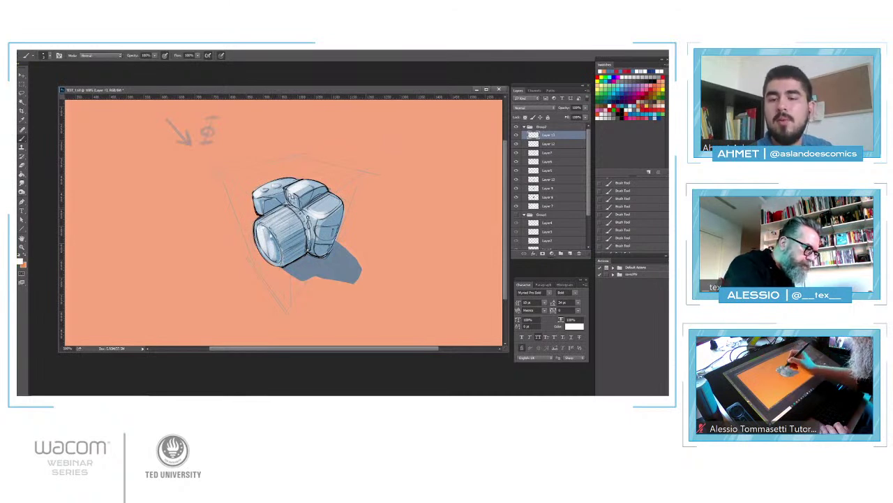
left_click_drag(309, 207, 324, 191)
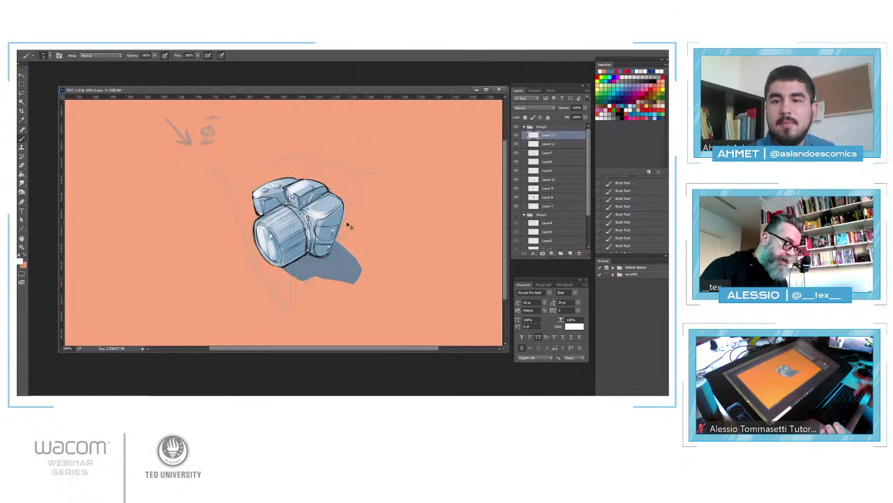
Add another new layer at the top of the camera group and set the brush size to 6 px.
key("ctrl+shift+n")
key("Return")
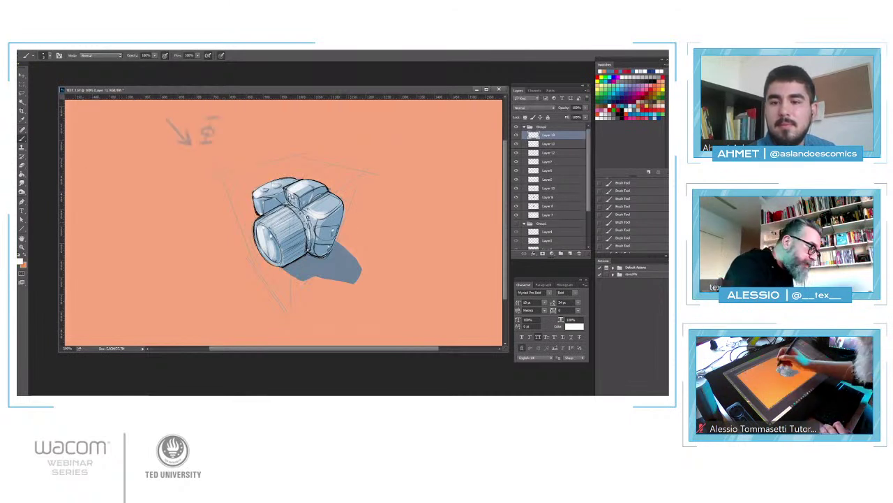
right_click(275, 182)
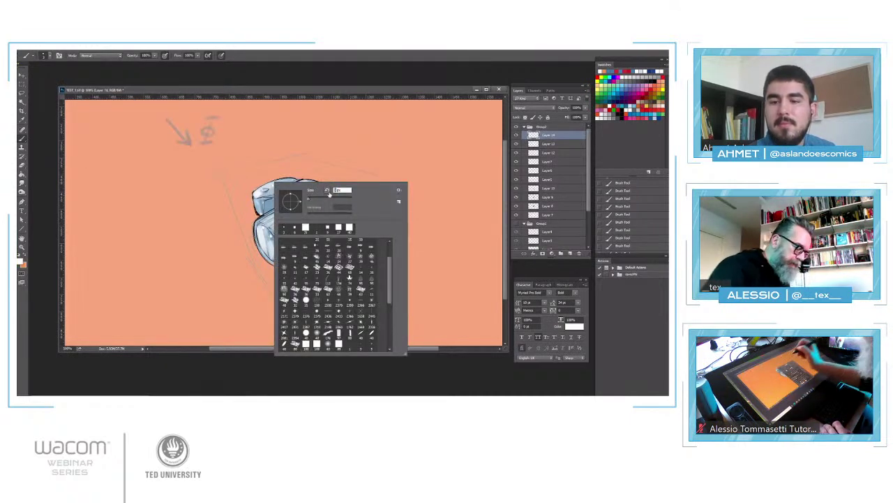
type("6")
key("Return")
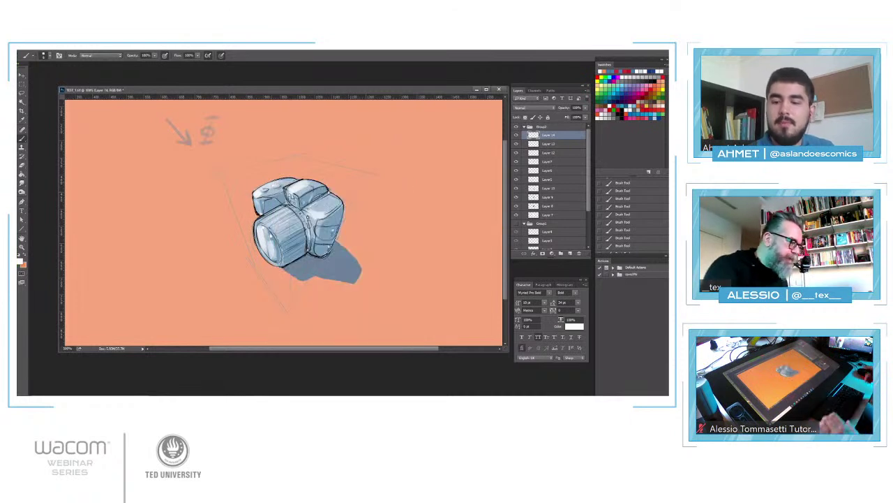
Paint a white outline around the camera's outer contour, along the lens, top housing and grip side.
mouse_move(250, 191)
left_mouse_down()
mouse_move(253, 248)
mouse_move(264, 262)
left_mouse_up()
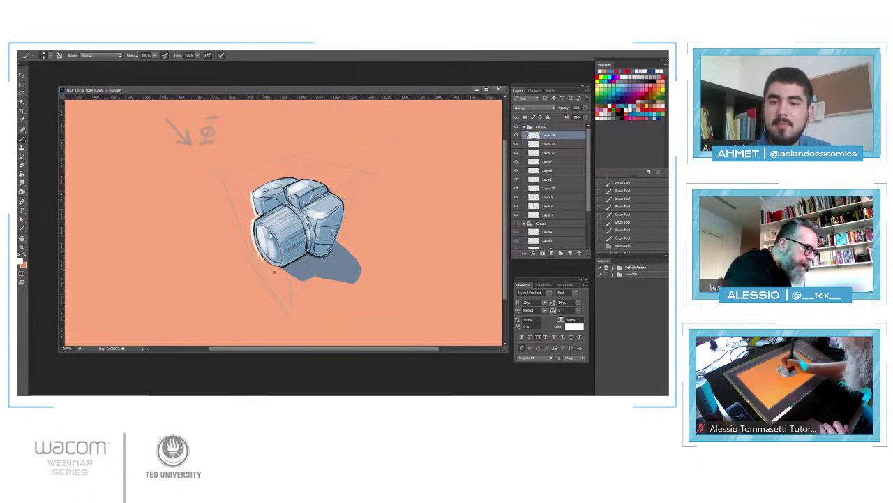
mouse_move(249, 194)
left_mouse_down()
mouse_move(291, 176)
mouse_move(271, 180)
mouse_move(307, 178)
mouse_move(345, 201)
mouse_move(338, 232)
left_mouse_up()
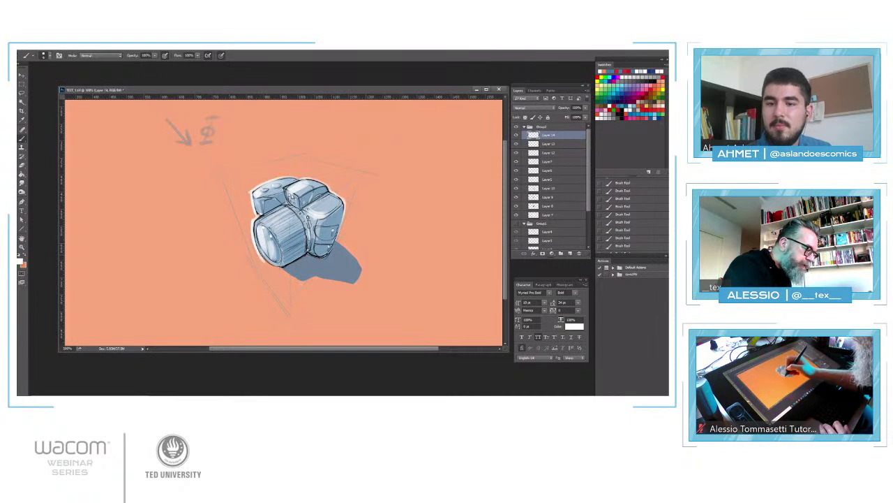
left_click_drag(261, 255, 274, 266)
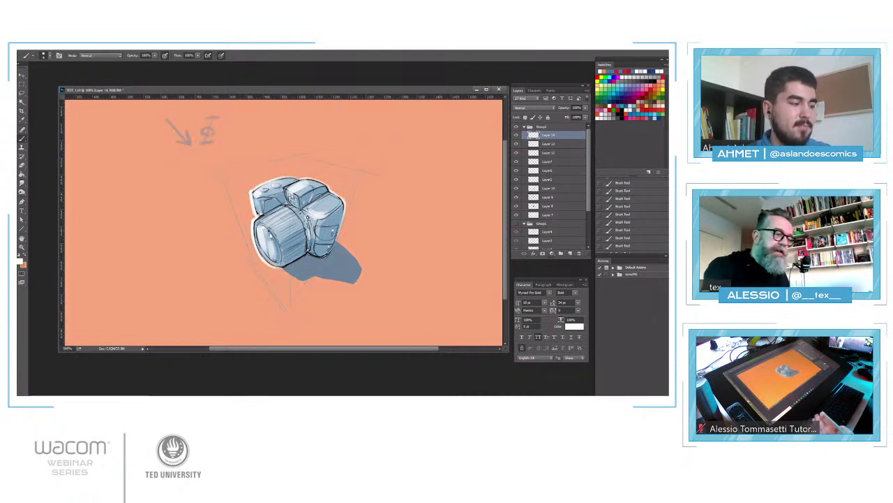
Free-transform the whole camera group, shift it slightly down and right, and distort its corners to widen the upper part.
left_click(548, 128)
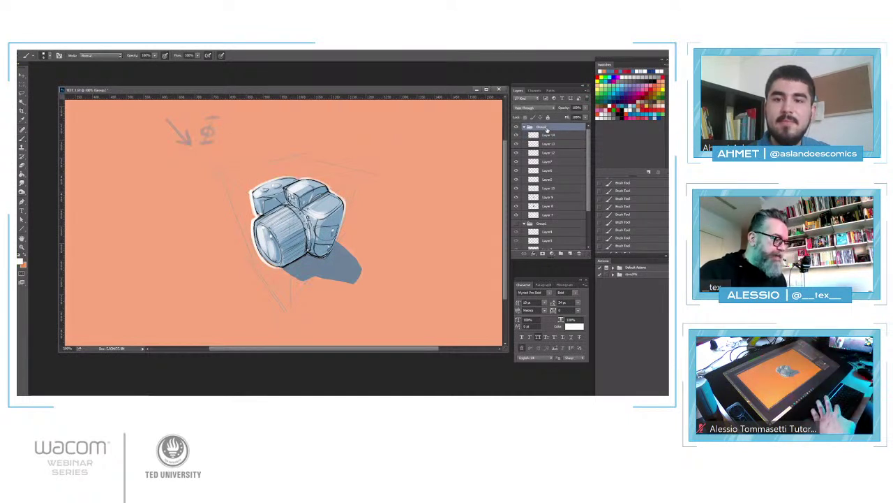
key("ctrl+t")
mouse_move(337, 240)
left_mouse_down()
mouse_move(348, 227)
mouse_move(344, 245)
left_mouse_up()
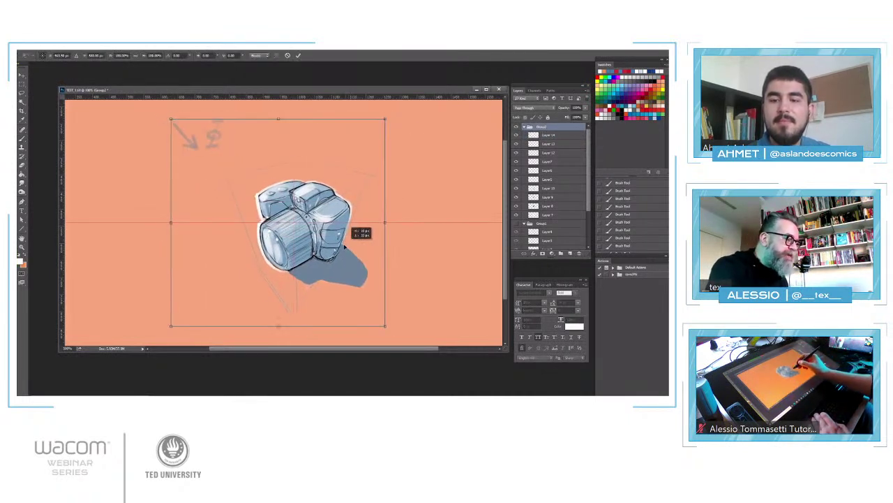
right_click(341, 249)
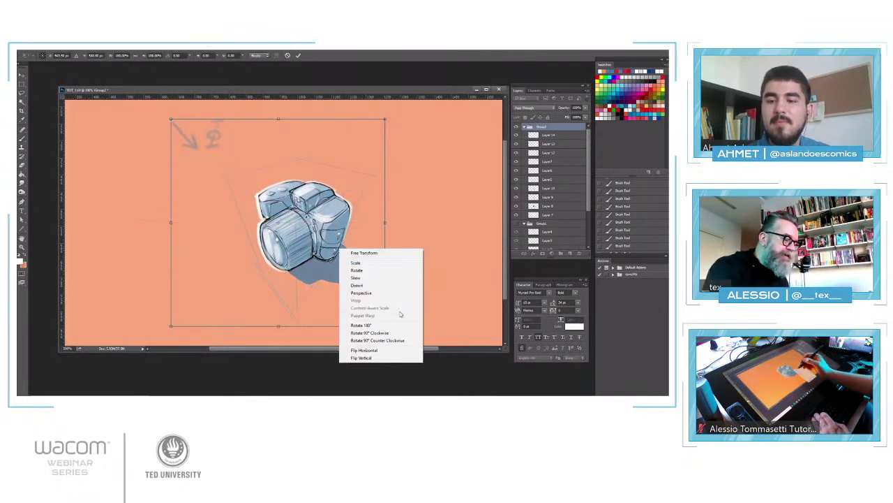
left_click(376, 287)
left_click_drag(171, 326, 177, 324)
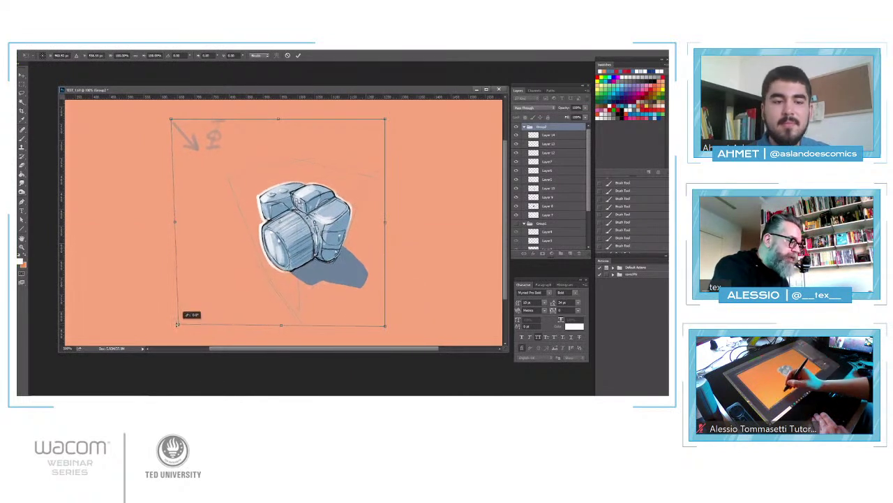
left_click_drag(384, 119, 404, 118)
left_click_drag(171, 119, 167, 116)
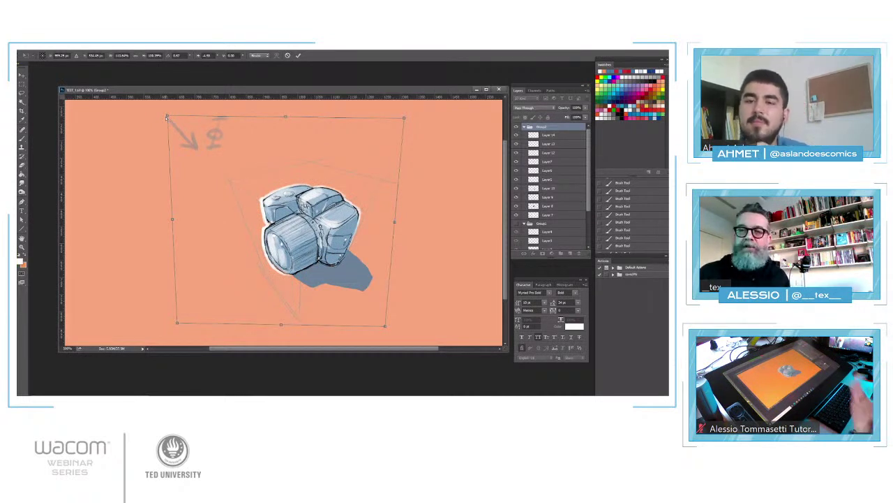
Pull the corners of the camera group further outward to exaggerate its perspective, and apply the distortion.
left_click_drag(404, 117, 414, 114)
left_click_drag(387, 325, 387, 332)
left_click_drag(177, 325, 171, 324)
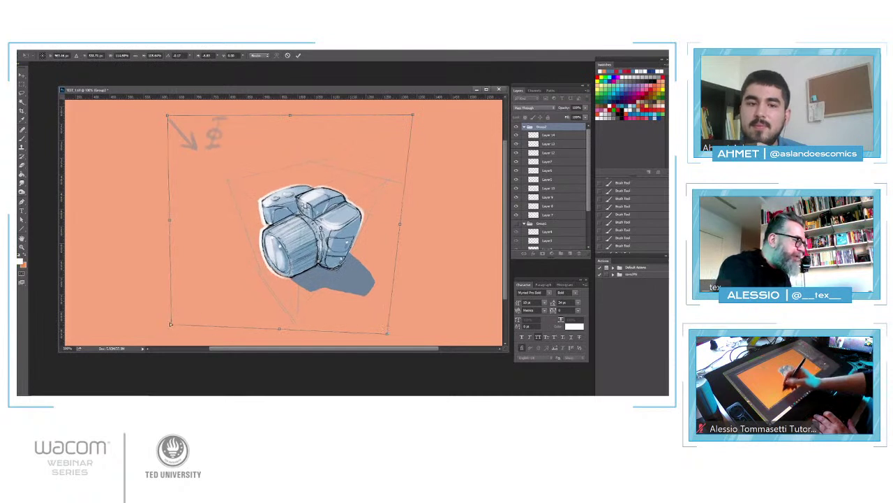
left_click_drag(168, 115, 155, 113)
left_click_drag(419, 117, 413, 111)
left_click_drag(172, 324, 175, 327)
key("Return")
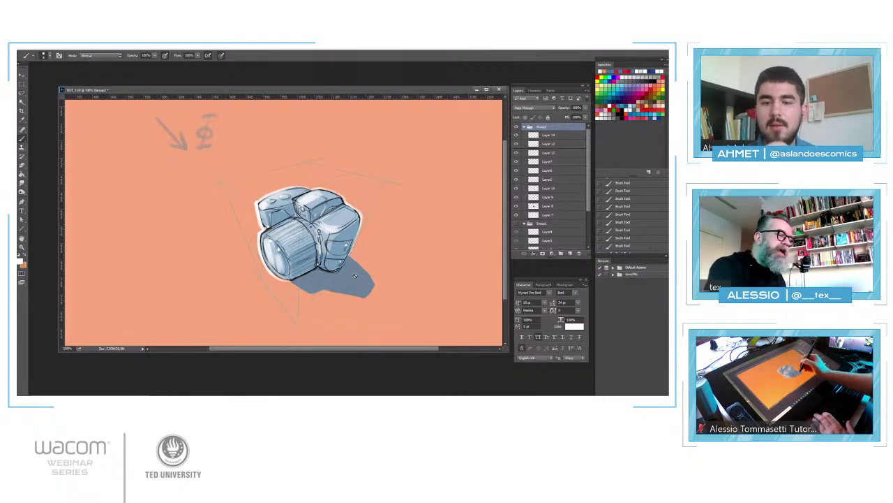
Free-transform the camera group again and skew its lower edge slightly to the left.
key("ctrl+t")
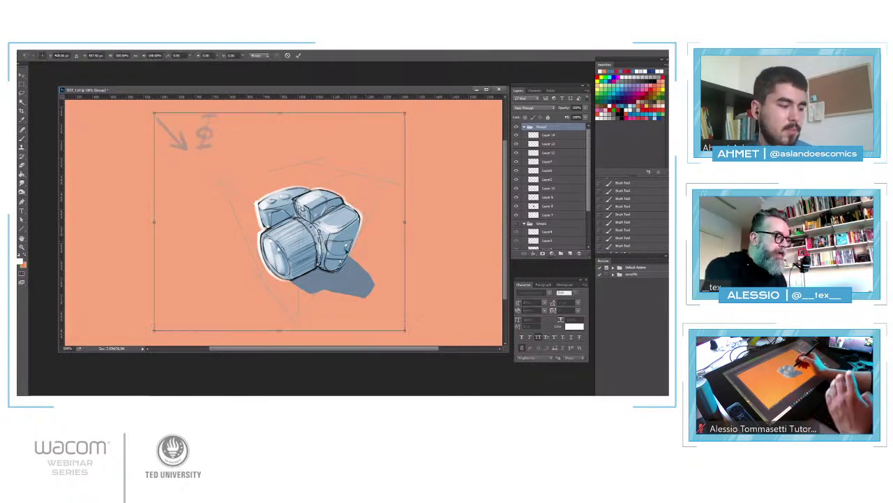
right_click(344, 238)
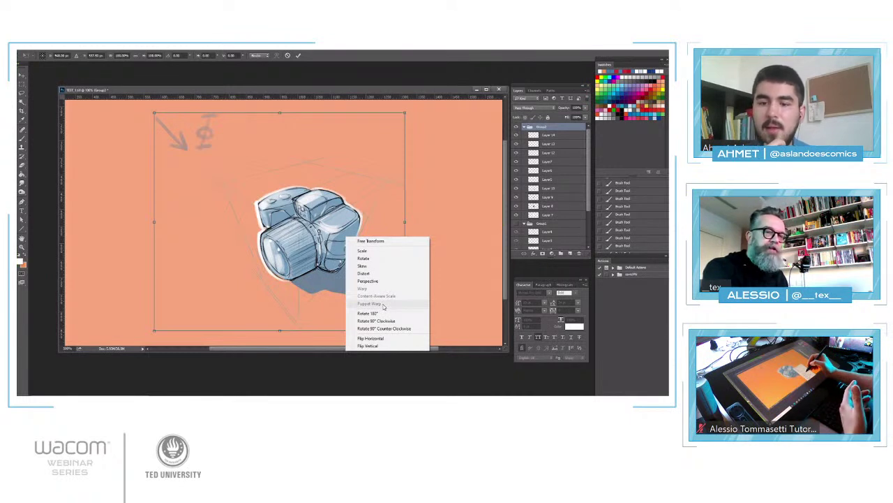
left_click(364, 266)
left_click_drag(280, 331, 280, 330)
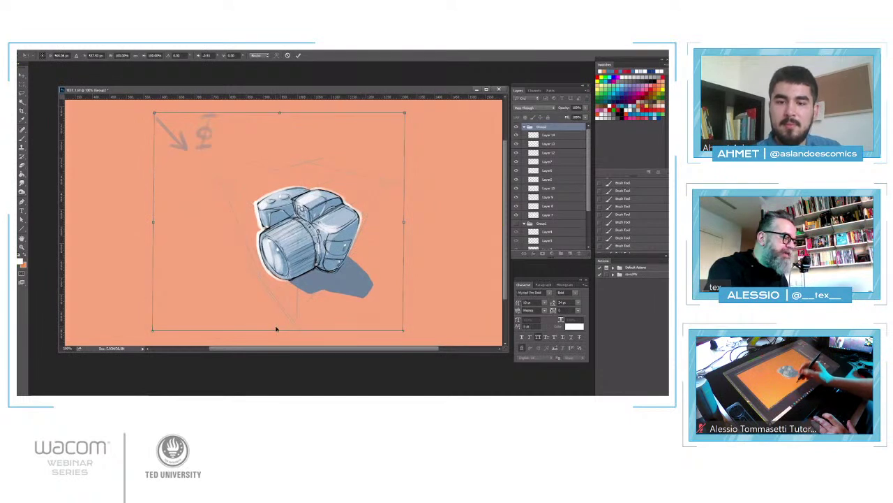
Distort the camera group by moving both upper corners outward and the lower-left corner inward, and apply the transform.
right_click(341, 255)
left_click(390, 290)
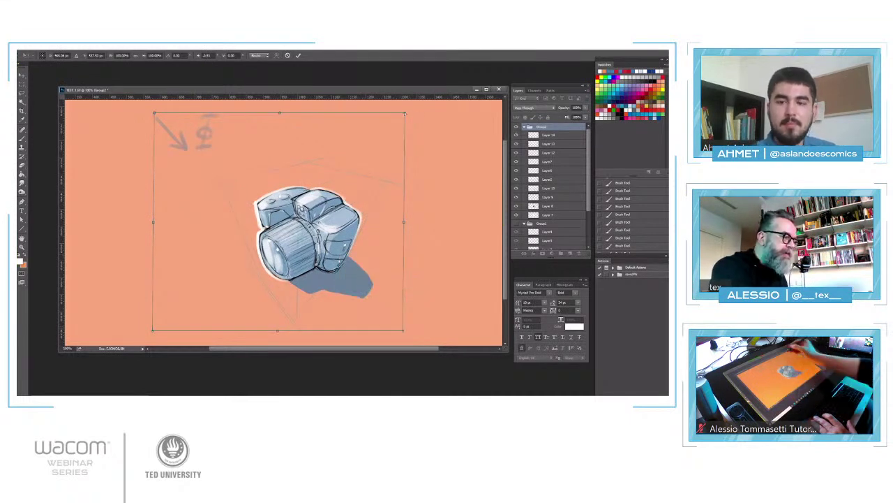
left_click_drag(404, 112, 412, 107)
left_click_drag(154, 111, 148, 108)
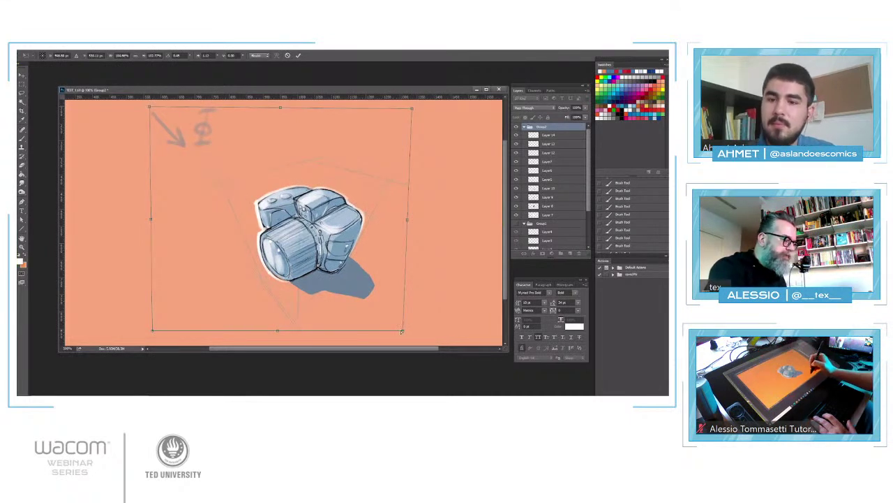
left_click_drag(152, 330, 158, 333)
left_click_drag(162, 333, 161, 333)
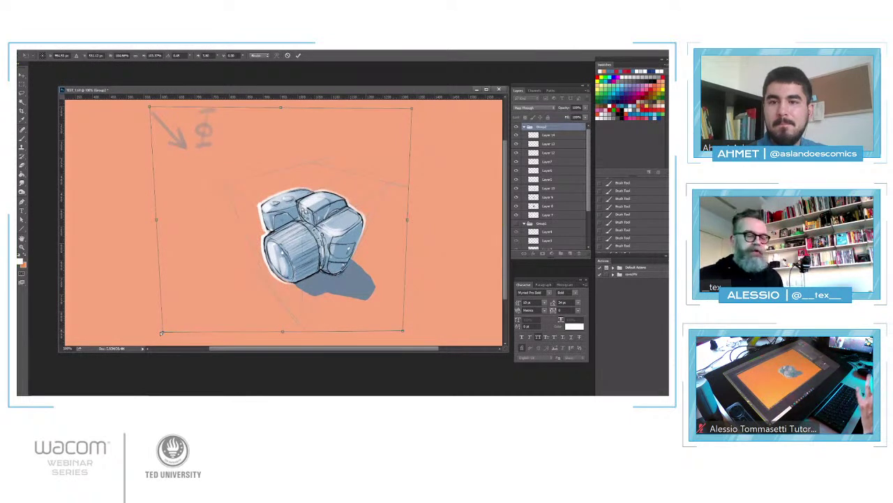
key("Return")
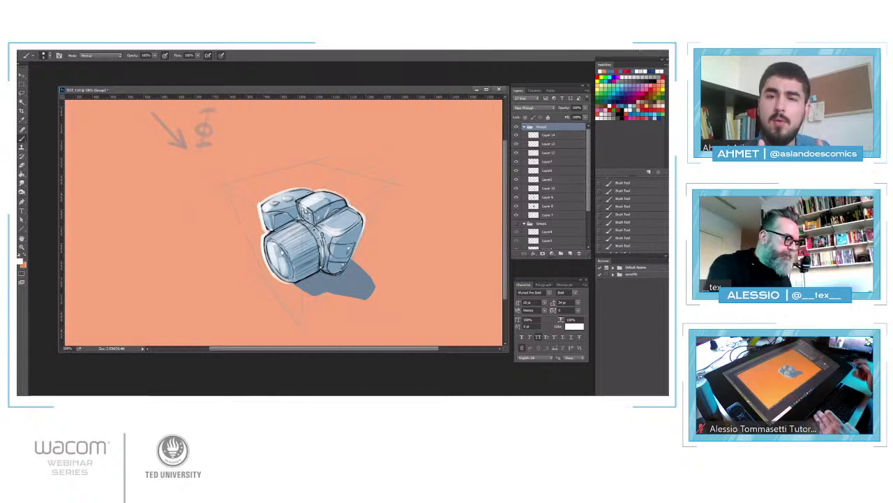
Create a new layer directly above the white outline layer in the camera group.
left_click(563, 136)
key("ctrl+shift+n")
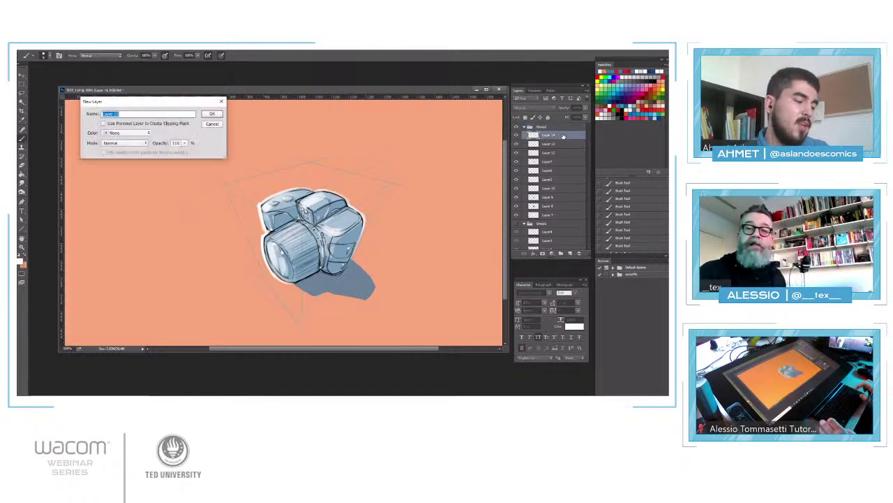
key("Return")
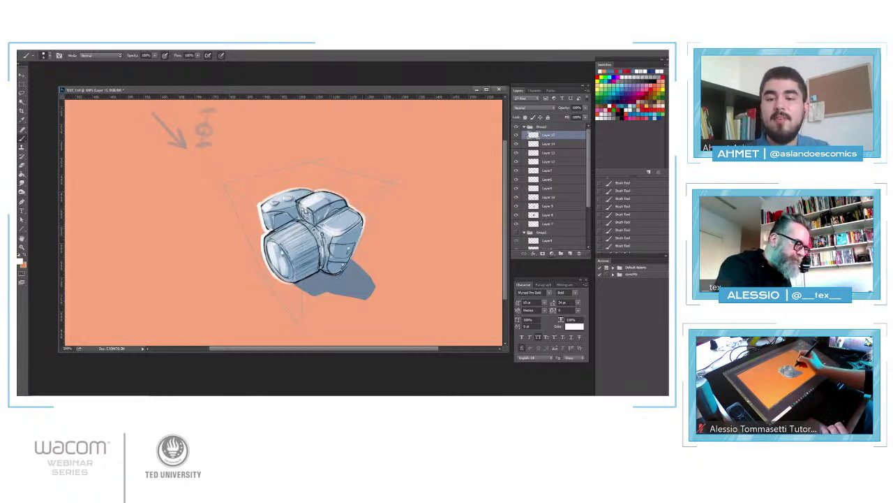
Add small white highlight strokes to the camera's lens barrel and the lower edge of its grip on the new layer.
left_click(352, 252)
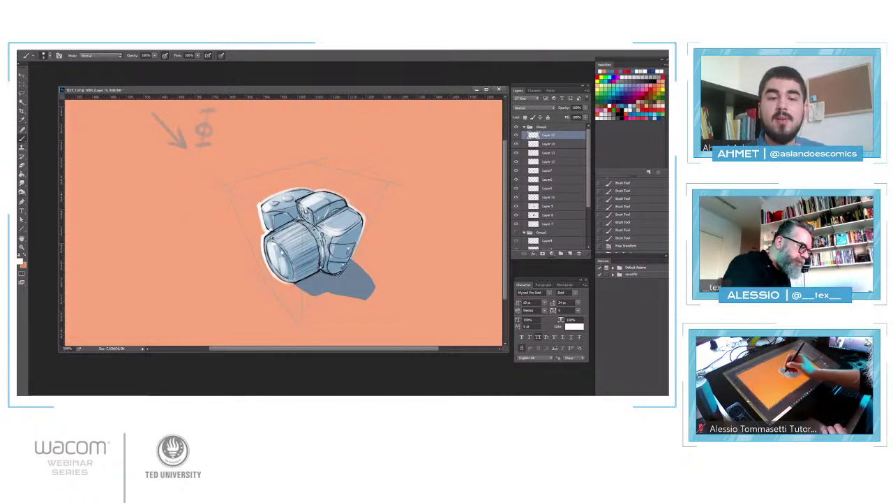
left_click(275, 236)
left_click(274, 236)
left_click(274, 236)
left_click(274, 236)
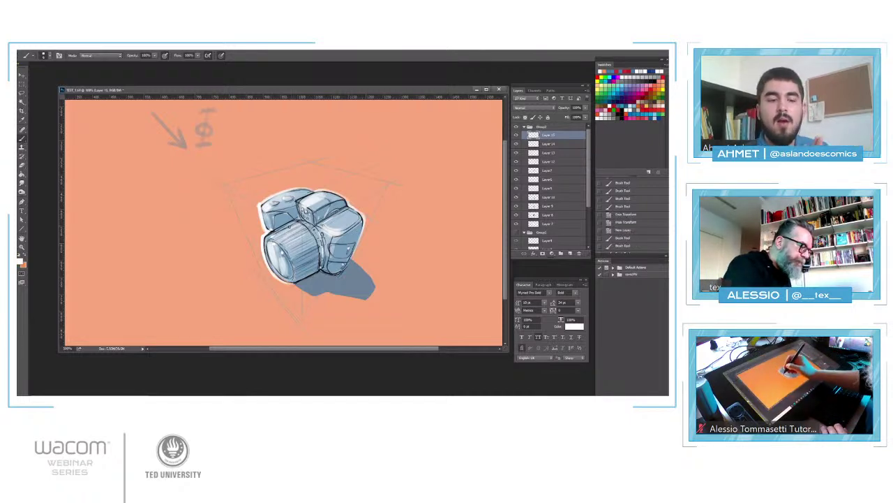
left_click(274, 236)
mouse_move(270, 239)
left_mouse_down()
mouse_move(306, 220)
mouse_move(290, 253)
left_mouse_up()
left_click(284, 243)
left_click(282, 242)
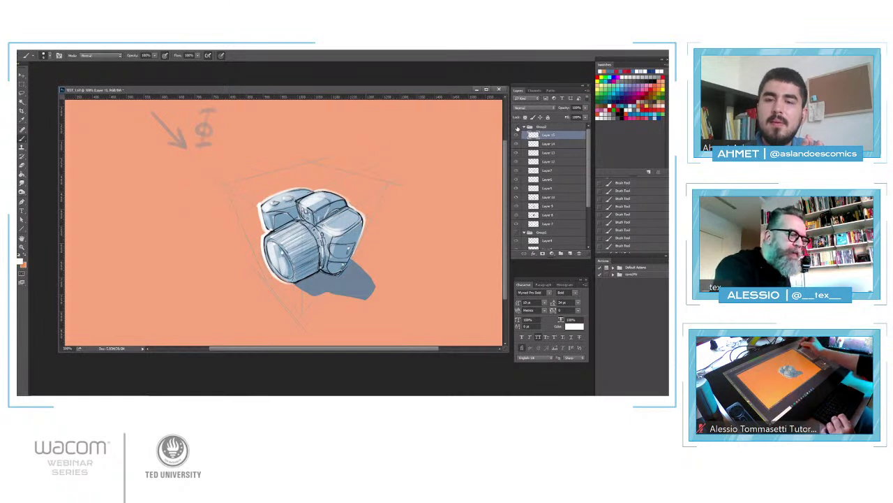
Hide and collapse the camera group, and hide the orange background and the layer above it, leaving a plain white canvas.
left_click(517, 127)
left_click(525, 127)
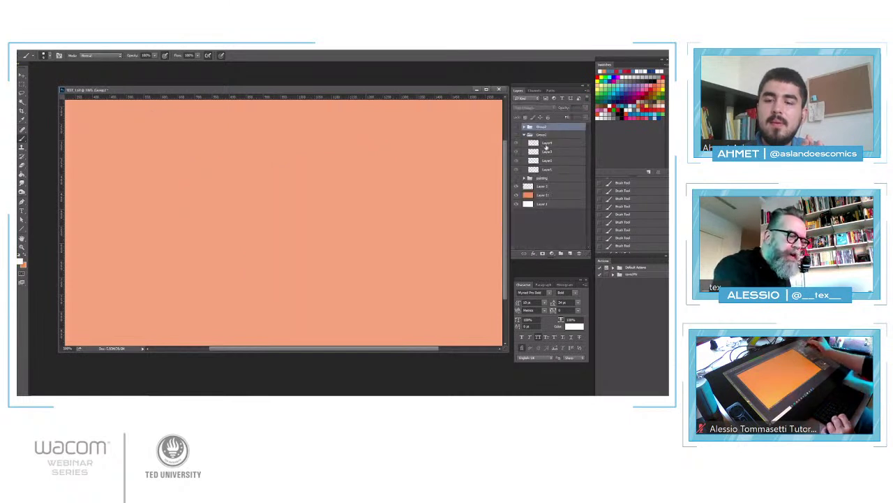
left_click(517, 195)
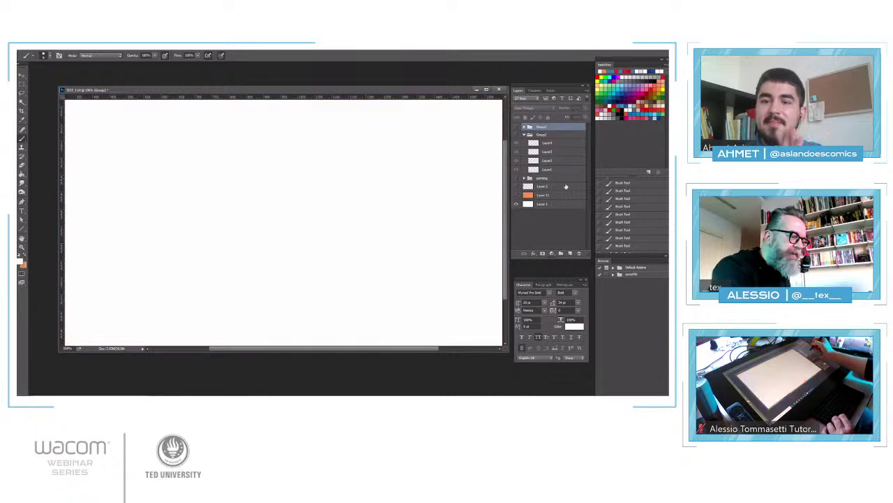
Create a new layer directly above the white background layer and choose blue as the drawing color.
left_click(560, 206)
key("ctrl+shift+n")
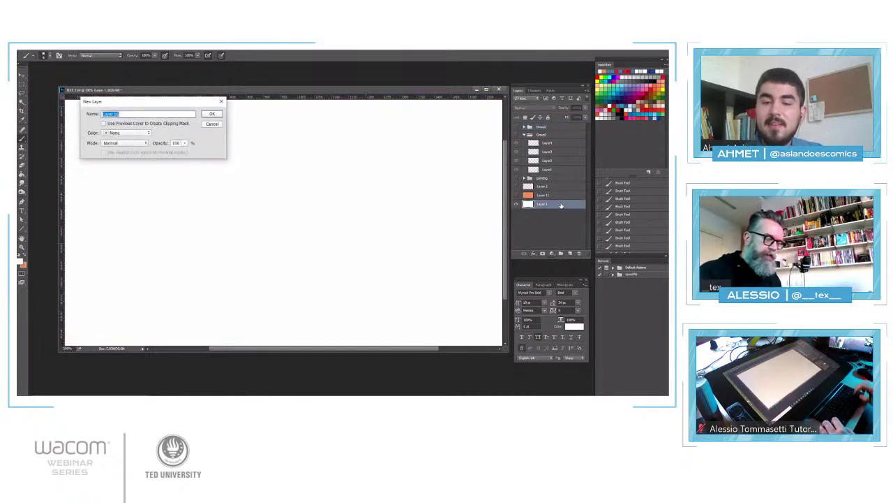
key("Return")
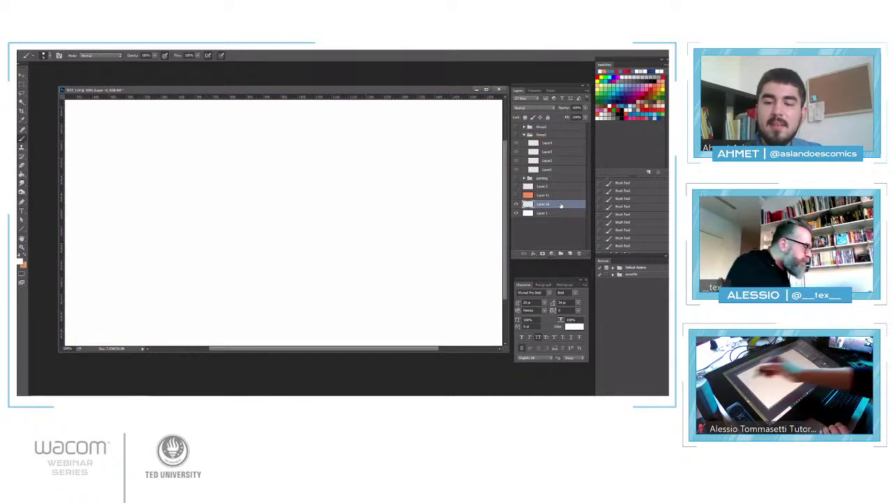
left_click(619, 102)
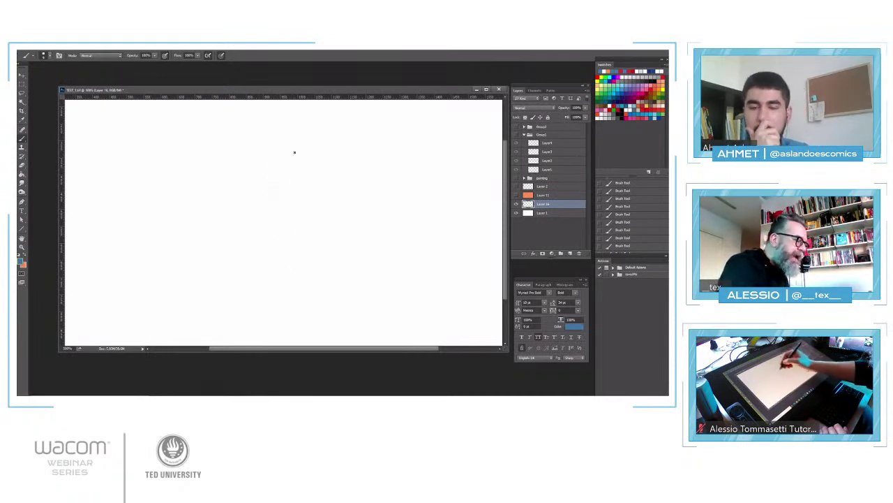
Sketch a tilted head facing left with loose blue strokes, including skull, jaw, ear, neck and shoulder line.
left_click_drag(324, 142, 273, 224)
left_click_drag(261, 168, 326, 138)
mouse_move(326, 139)
left_mouse_down()
mouse_move(279, 251)
mouse_move(346, 161)
mouse_move(292, 252)
mouse_move(282, 245)
mouse_move(295, 274)
left_mouse_up()
left_click_drag(338, 244, 341, 197)
mouse_move(294, 275)
left_mouse_down()
mouse_move(339, 251)
mouse_move(378, 271)
left_mouse_up()
mouse_move(349, 199)
left_mouse_down()
mouse_move(349, 181)
mouse_move(343, 208)
left_mouse_up()
mouse_move(357, 214)
left_mouse_down()
mouse_move(372, 273)
mouse_move(338, 280)
left_mouse_up()
mouse_move(355, 282)
left_mouse_down()
mouse_move(328, 314)
mouse_move(393, 246)
left_mouse_up()
left_click_drag(320, 143, 351, 178)
left_click_drag(365, 231, 367, 264)
mouse_move(319, 315)
left_mouse_down()
mouse_move(303, 335)
mouse_move(433, 228)
left_mouse_up()
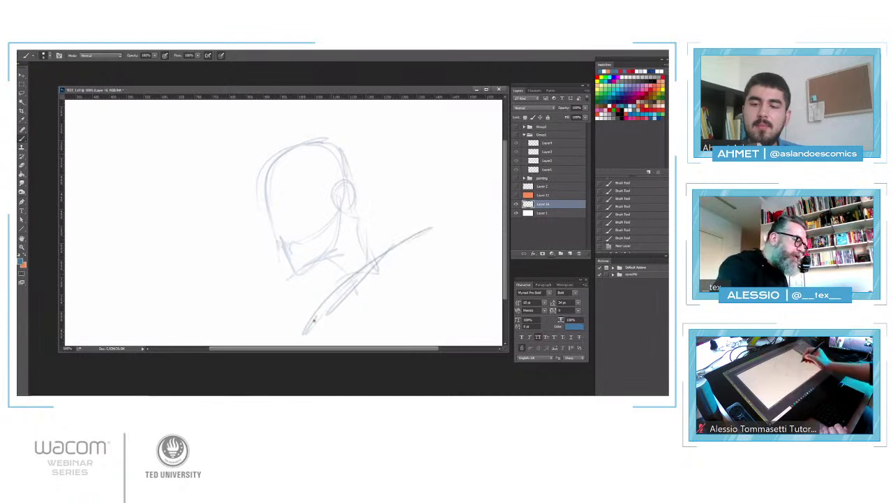
Draw the slanted eye line across the head and reinforce the chin, forehead, neck and shoulder contours.
mouse_move(278, 208)
left_mouse_down()
mouse_move(276, 224)
mouse_move(363, 182)
left_mouse_up()
left_click_drag(284, 240, 314, 268)
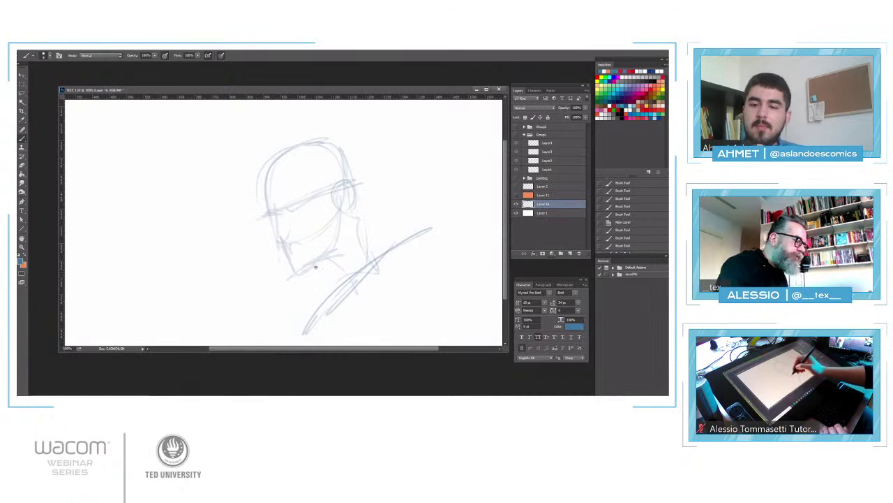
left_click_drag(267, 184, 313, 141)
left_click_drag(357, 212, 365, 234)
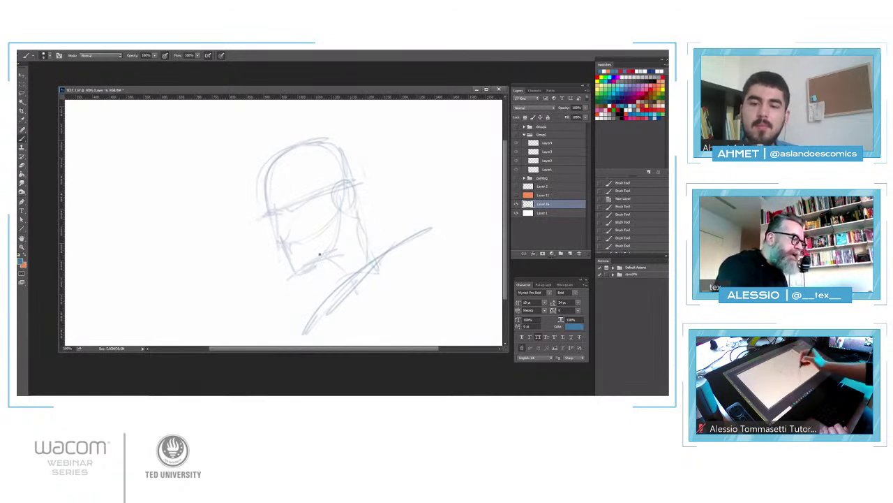
left_click_drag(304, 268, 348, 280)
left_click_drag(296, 336, 328, 308)
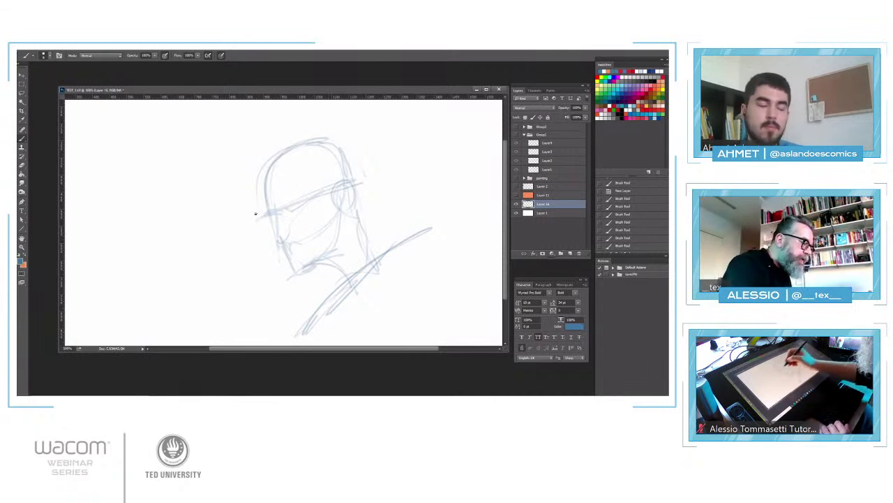
Sketch a boxy VR headset over the eyes, with slanted guide lines running back toward the ear.
mouse_move(247, 212)
left_mouse_down()
mouse_move(255, 235)
mouse_move(298, 230)
left_mouse_up()
left_click_drag(326, 183, 237, 213)
left_click_drag(281, 192, 304, 185)
left_click_drag(304, 186, 308, 201)
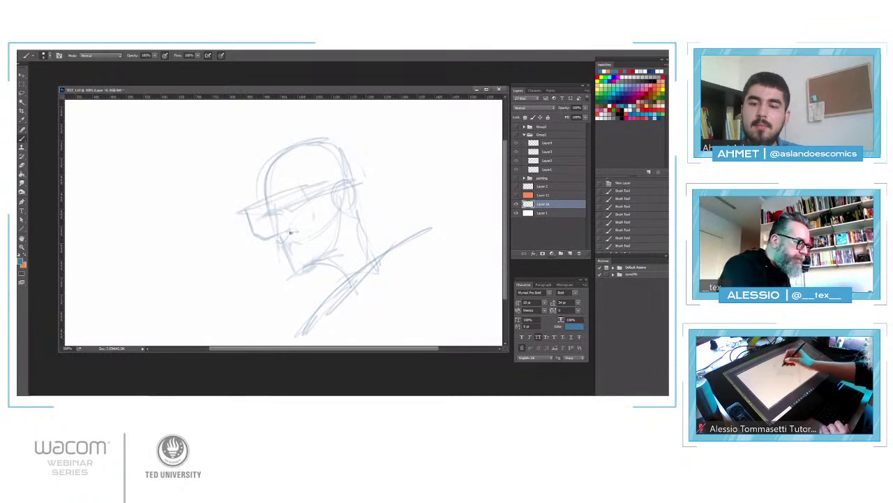
left_click_drag(228, 217, 356, 166)
mouse_move(319, 212)
left_mouse_down()
mouse_move(355, 178)
mouse_move(357, 192)
left_mouse_up()
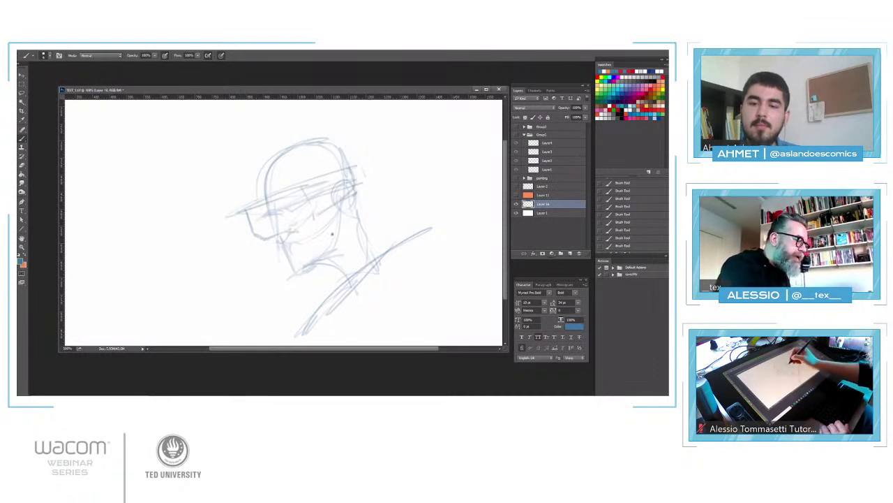
mouse_move(252, 202)
left_mouse_down()
mouse_move(240, 234)
mouse_move(268, 169)
left_mouse_up()
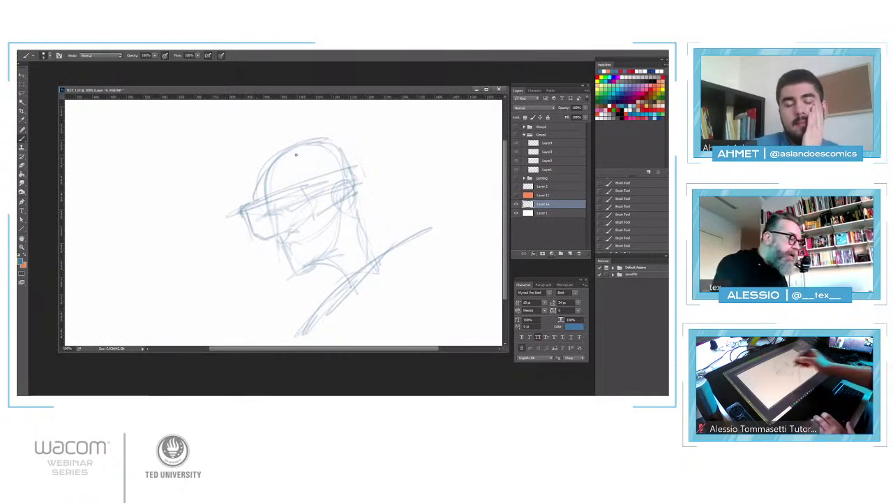
Define the headset's lower edge, side face and strap around the ear, and refine the forehead curve above it.
mouse_move(258, 238)
left_mouse_down()
mouse_move(289, 233)
mouse_move(269, 236)
mouse_move(314, 220)
left_mouse_up()
left_click_drag(294, 187, 316, 181)
mouse_move(307, 183)
left_mouse_down()
mouse_move(321, 219)
mouse_move(347, 175)
mouse_move(315, 179)
mouse_move(359, 175)
mouse_move(321, 211)
mouse_move(361, 192)
left_mouse_up()
left_click_drag(316, 215, 373, 185)
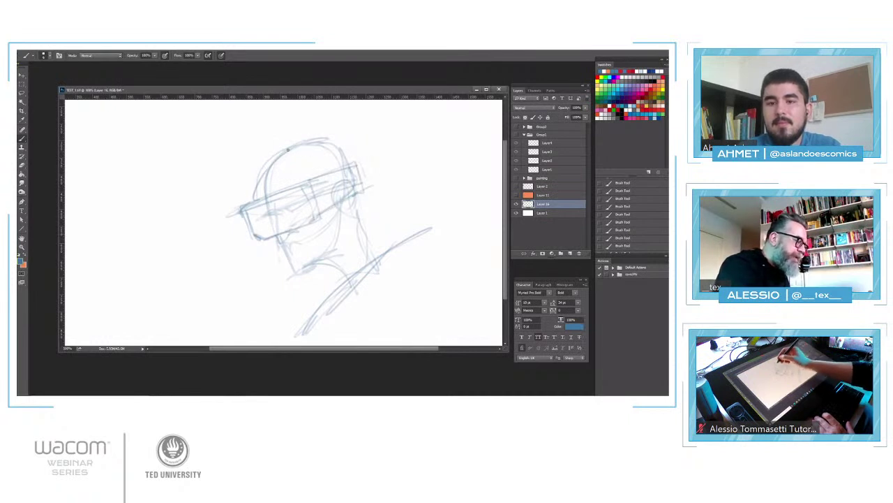
left_click_drag(287, 149, 272, 194)
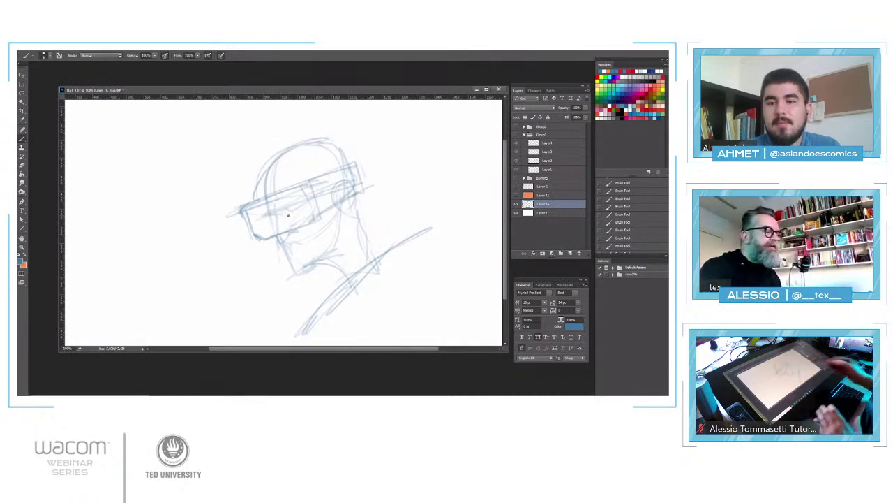
Extend the figure downward by sketching the shoulders, chest, back and upper arm with loose lines.
left_click_drag(324, 334, 416, 252)
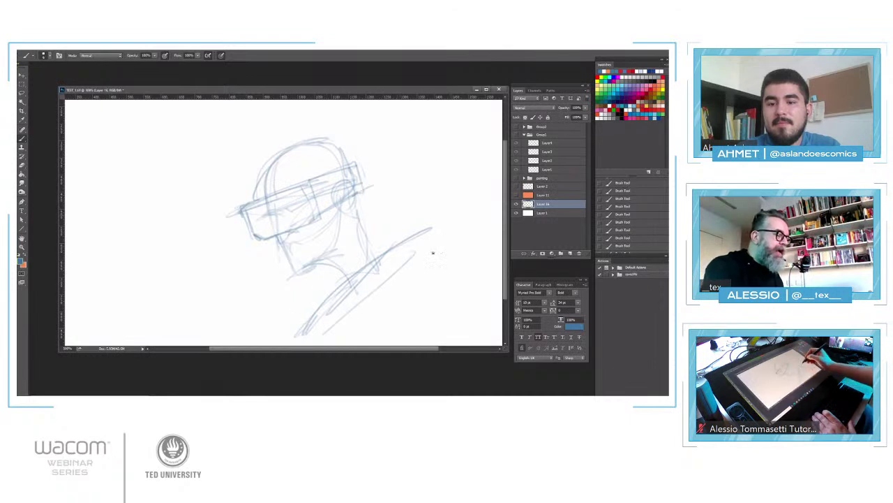
left_click_drag(307, 325, 438, 237)
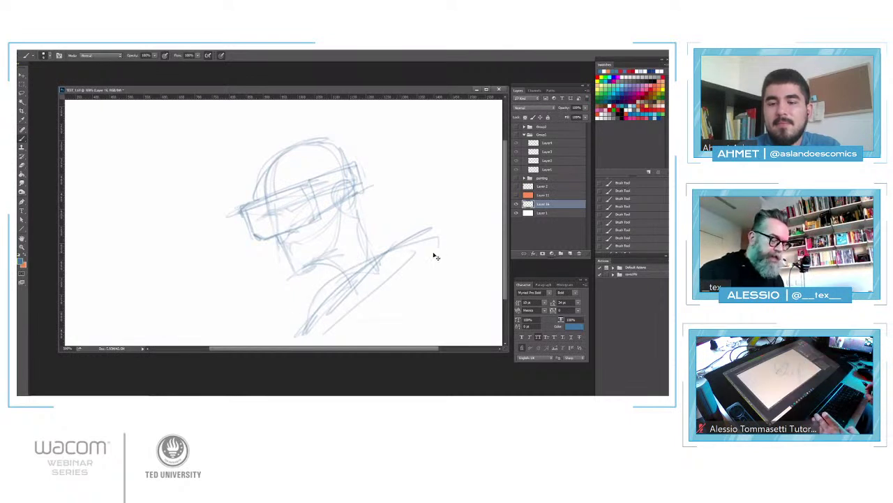
key("ctrl+minus")
mouse_move(308, 339)
left_mouse_down()
mouse_move(305, 308)
mouse_move(391, 248)
mouse_move(384, 265)
left_mouse_up()
left_click_drag(302, 277, 299, 342)
mouse_move(365, 264)
left_mouse_down()
mouse_move(386, 257)
mouse_move(389, 277)
left_mouse_up()
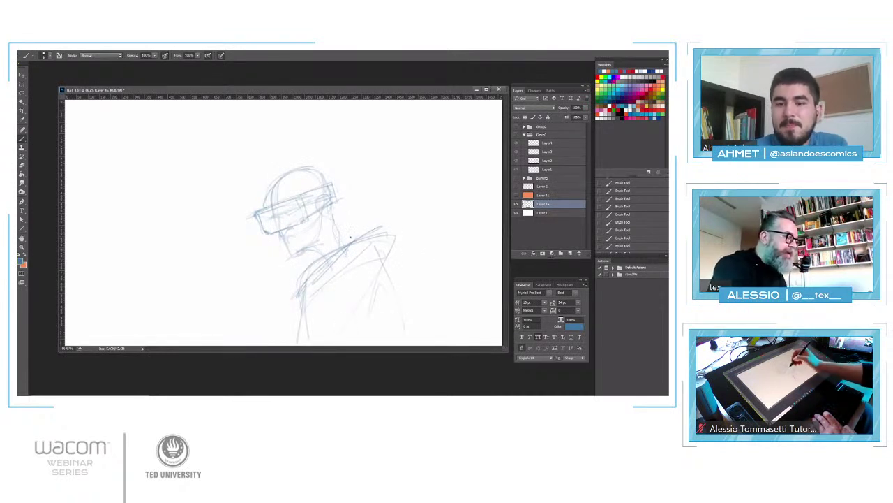
left_click_drag(350, 238, 384, 237)
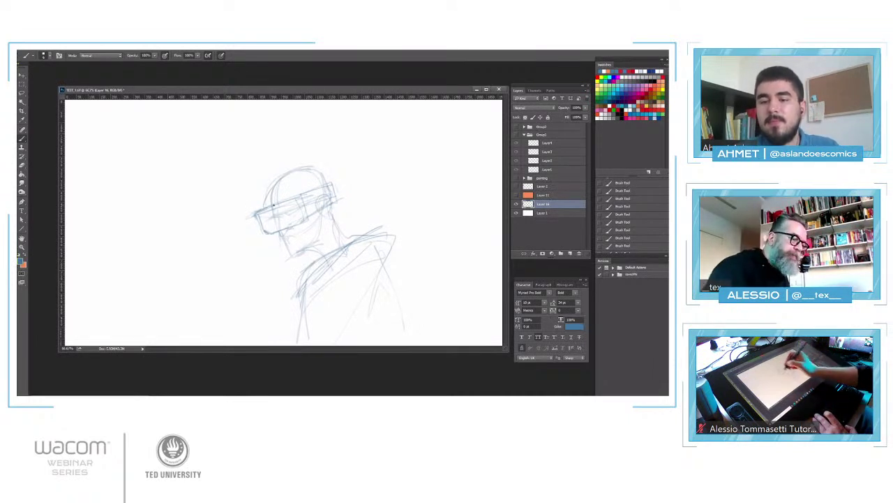
Lower the sketch layer's opacity to about 70% and lasso the figure's full outer silhouette, including the headset.
left_click(585, 108)
left_click_drag(585, 118, 576, 117)
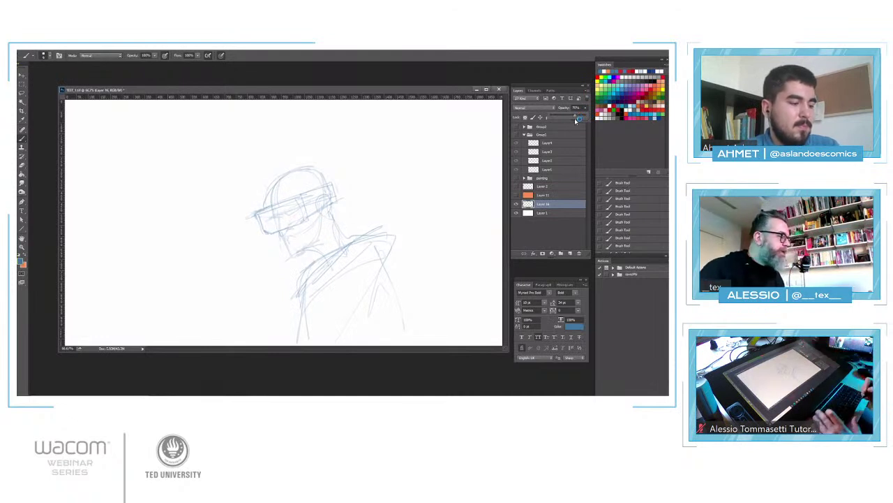
key("l")
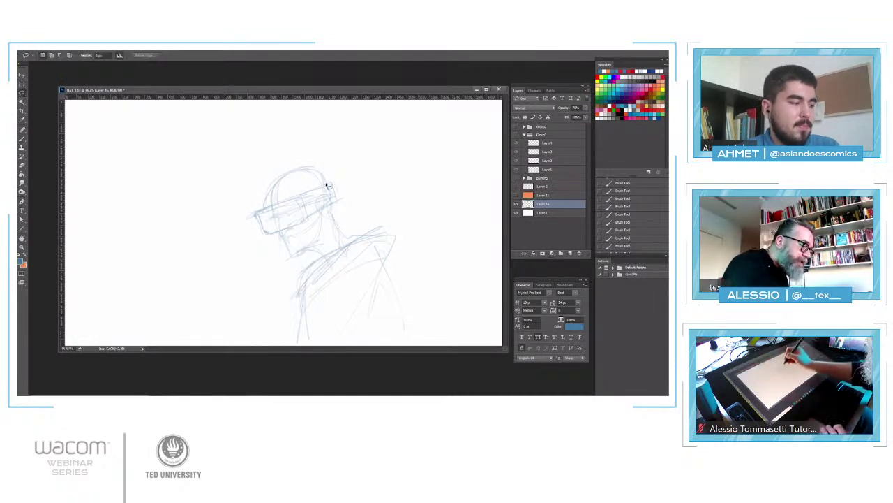
mouse_move(327, 185)
left_mouse_down()
mouse_move(309, 169)
mouse_move(286, 177)
mouse_move(269, 210)
left_mouse_up()
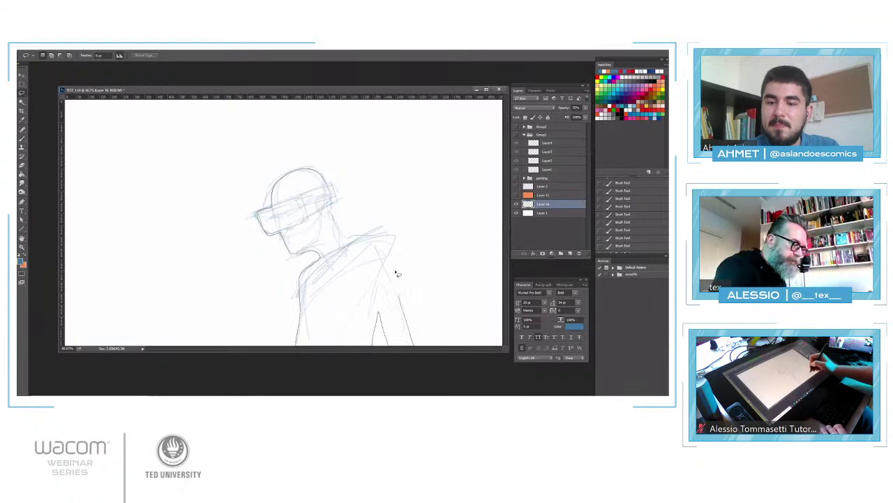
mouse_move(351, 241)
left_mouse_down()
mouse_move(333, 212)
mouse_move(336, 188)
mouse_move(326, 186)
left_mouse_up()
Fill the silhouette selection with blue on a new layer above the sketch, using the Paint Bucket.
left_click(22, 176)
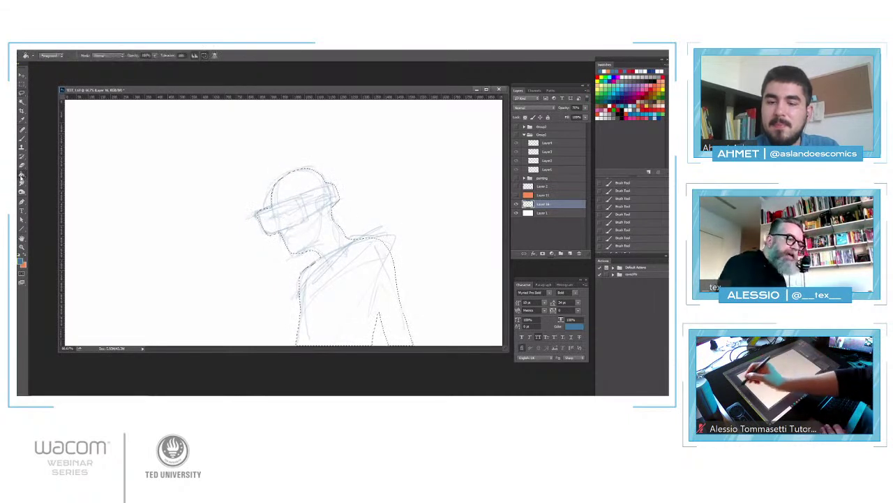
key("ctrl+shift+n")
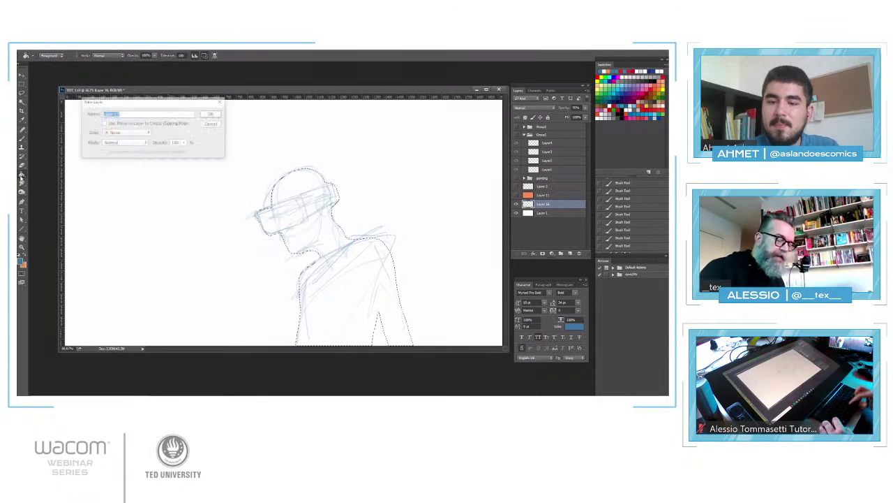
key("Return")
left_click(348, 275)
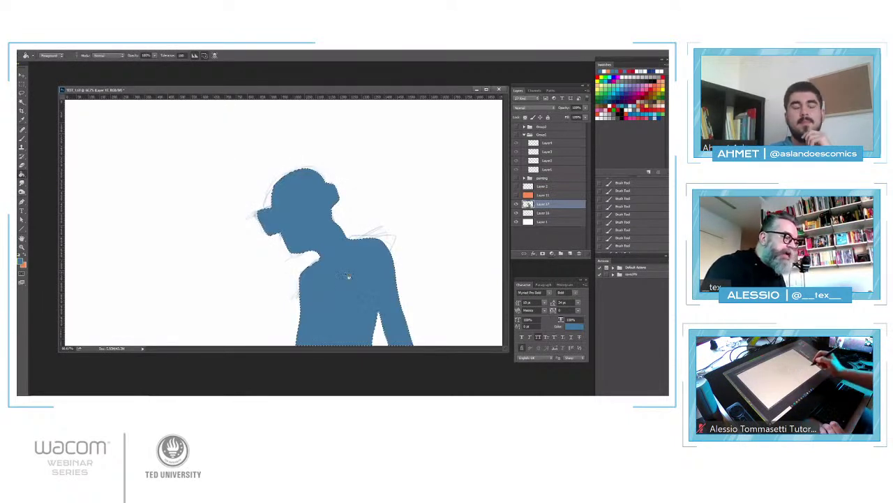
Reduce the silhouette layer's opacity to about 28% and deselect the figure.
left_click(585, 108)
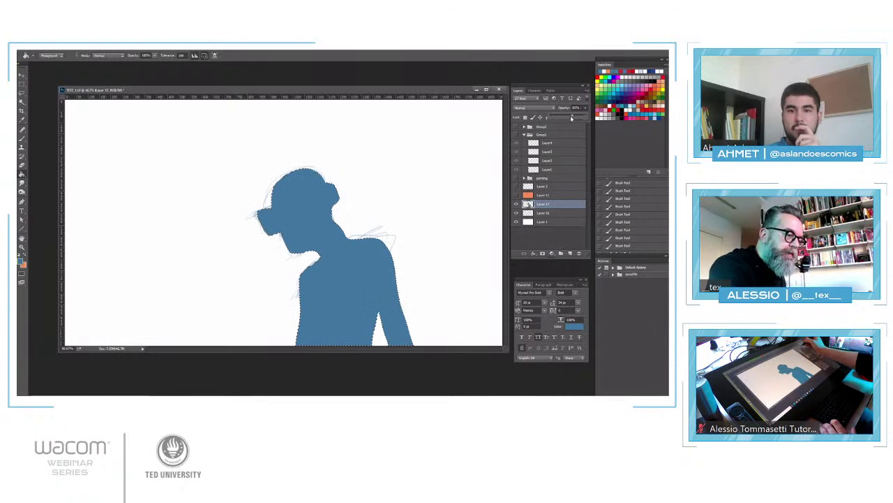
left_click(571, 117)
left_click_drag(571, 119, 560, 117)
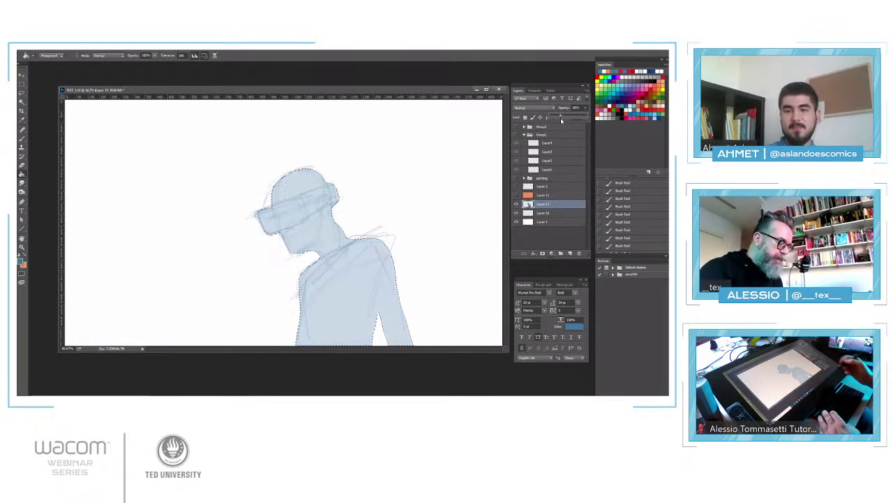
key("ctrl+d")
Trim the silhouette behind the neck by lassoing a small area there, deleting it and clearing the selection.
key("l")
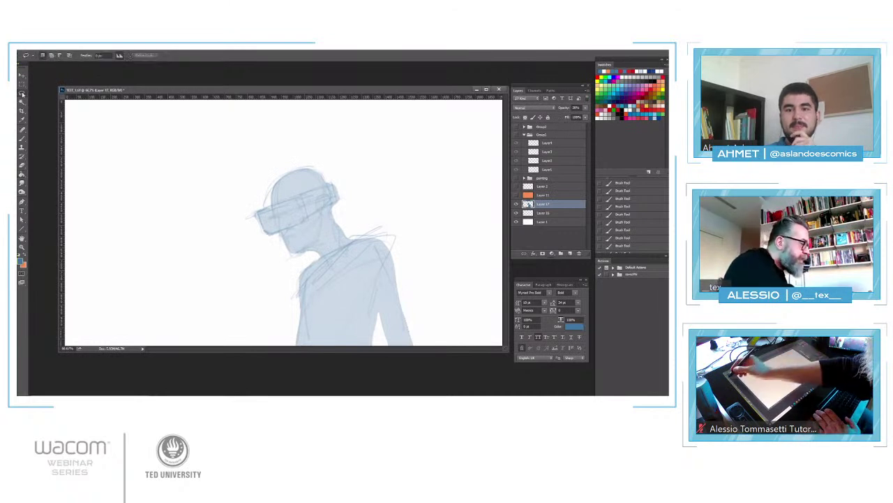
mouse_move(344, 209)
left_mouse_down()
mouse_move(342, 236)
mouse_move(348, 208)
left_mouse_up()
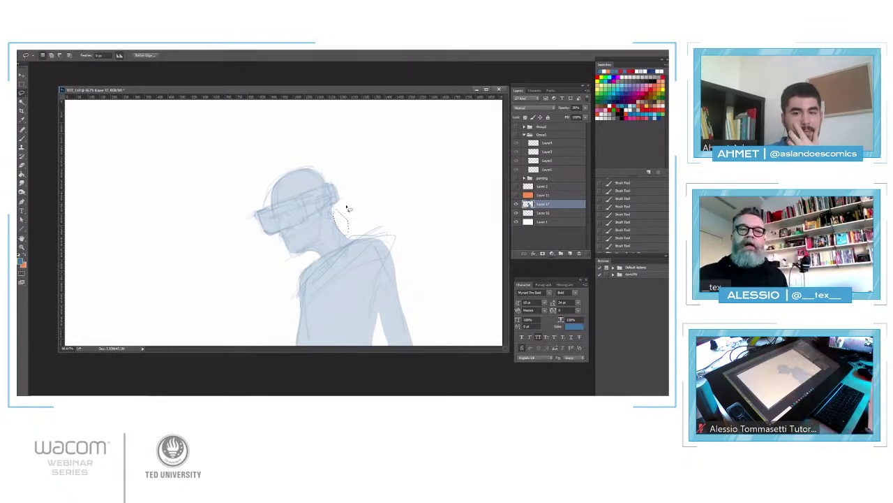
key("Delete")
key("ctrl+d")
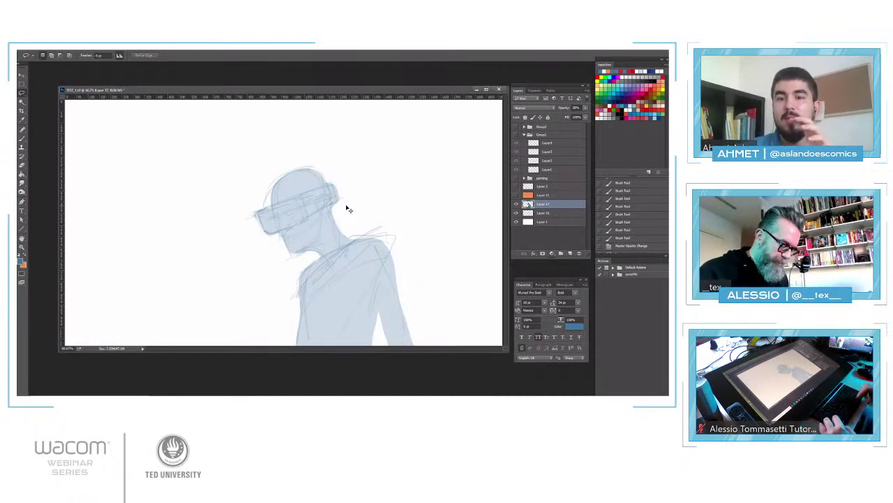
Add a new layer above the silhouette and set up a red brush at size 4.
key("ctrl+shift+n")
key("Return")
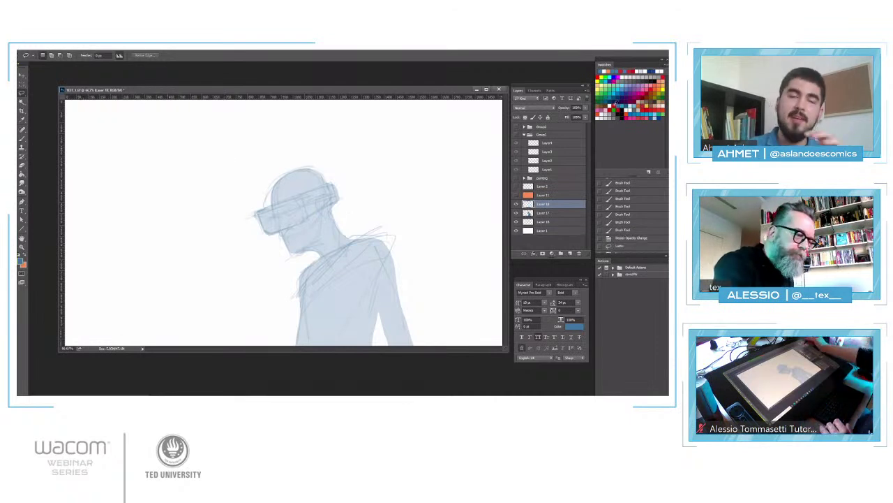
left_click(615, 102)
key("b")
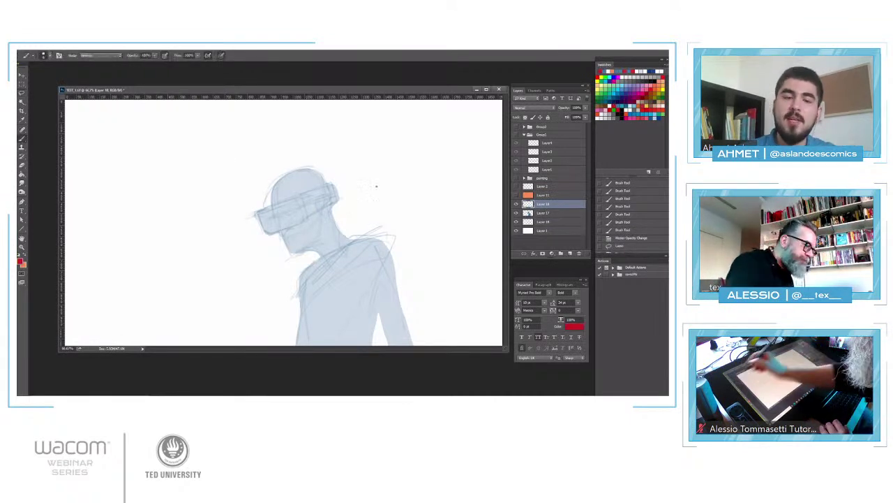
right_click(383, 187)
left_click(419, 205)
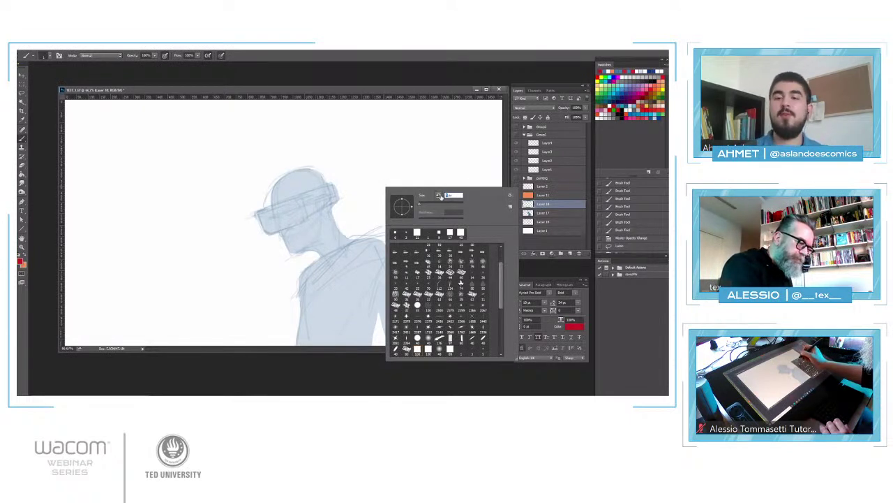
type("4")
key("Return")
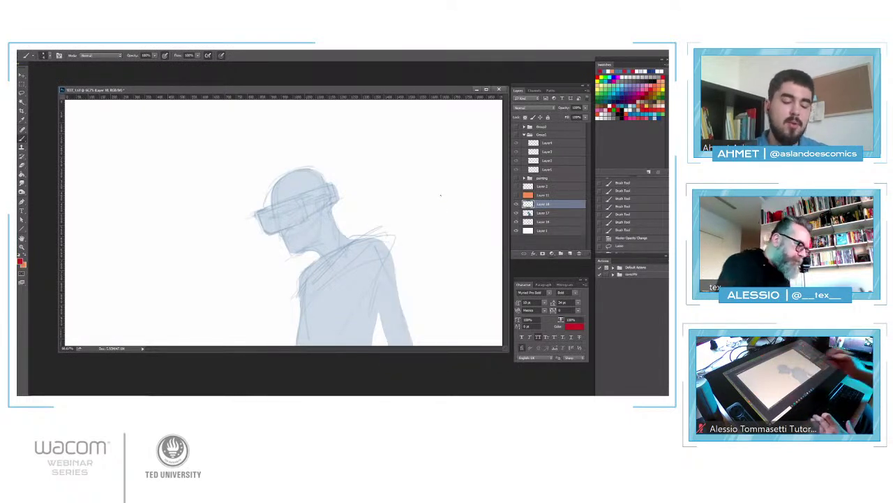
Outline the VR headset in red over the blue sketch, including its front box, side face and strap.
left_click(256, 217)
mouse_move(259, 220)
left_mouse_down()
mouse_move(264, 234)
mouse_move(298, 195)
left_mouse_up()
left_click_drag(279, 202, 303, 201)
left_click_drag(302, 199, 303, 222)
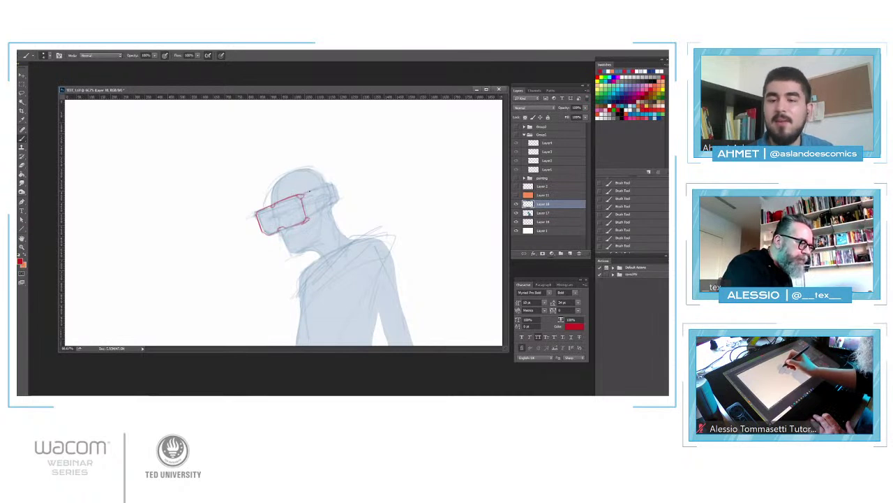
left_click_drag(306, 220, 326, 207)
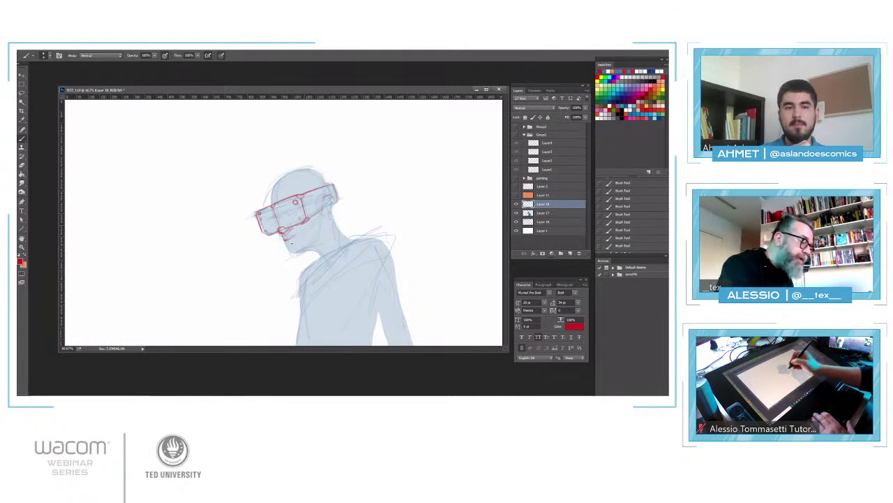
Draw the mouth and chin below the headset, the front curve of the head and the back of the neck.
left_click_drag(292, 243, 297, 244)
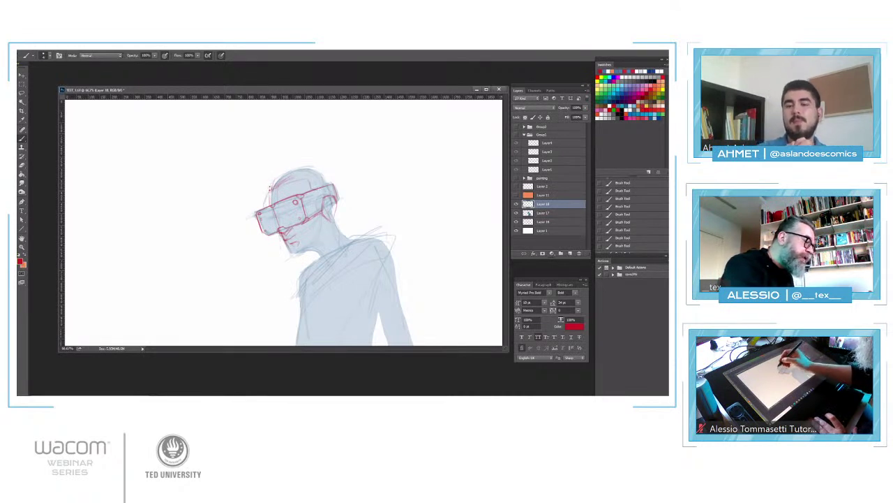
mouse_move(271, 194)
left_mouse_down()
mouse_move(277, 166)
mouse_move(306, 166)
mouse_move(275, 173)
left_mouse_up()
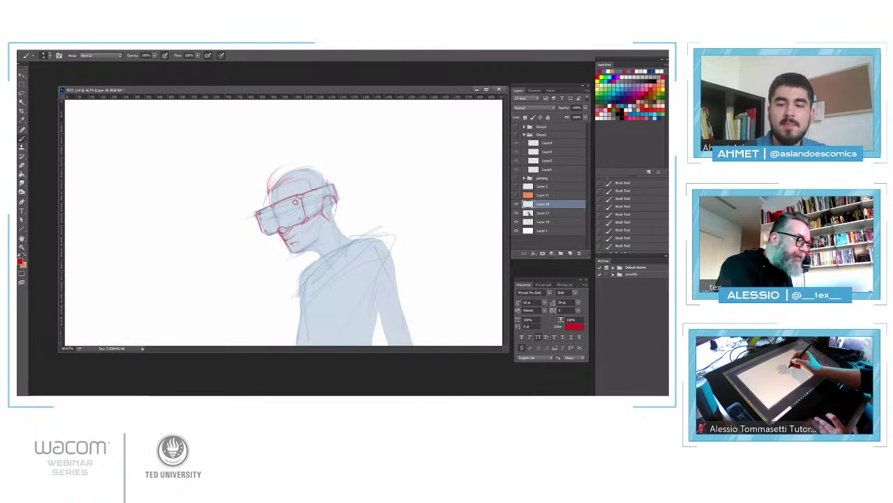
left_click_drag(333, 219, 344, 235)
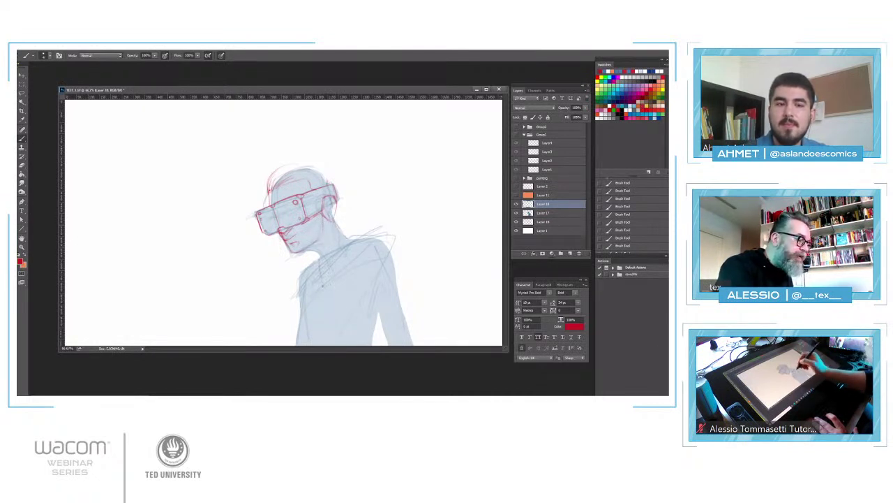
Sketch the V-shaped collar at the neck and extend the nape line into the shoulder.
left_click_drag(329, 277, 344, 259)
mouse_move(347, 253)
left_mouse_down()
mouse_move(356, 241)
mouse_move(313, 256)
left_mouse_up()
left_click_drag(334, 217, 346, 236)
left_click_drag(344, 236, 368, 232)
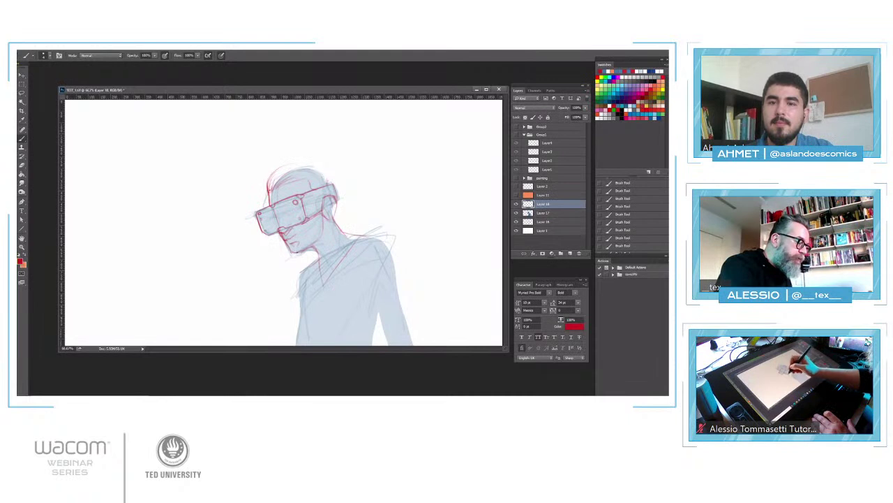
Reinforce the jaw and back-of-neck contours and draw the rounded top of the head.
mouse_move(292, 252)
left_mouse_down()
mouse_move(311, 247)
mouse_move(337, 207)
left_mouse_up()
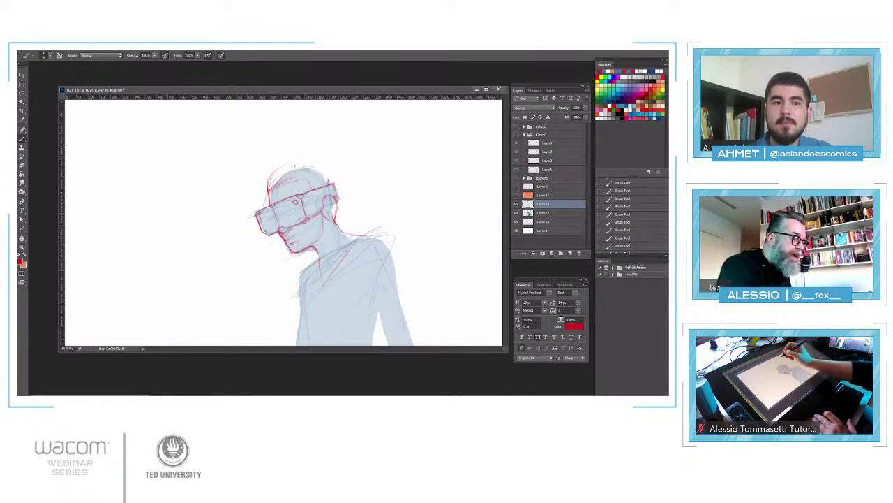
mouse_move(272, 182)
left_mouse_down()
mouse_move(300, 162)
mouse_move(332, 178)
left_mouse_up()
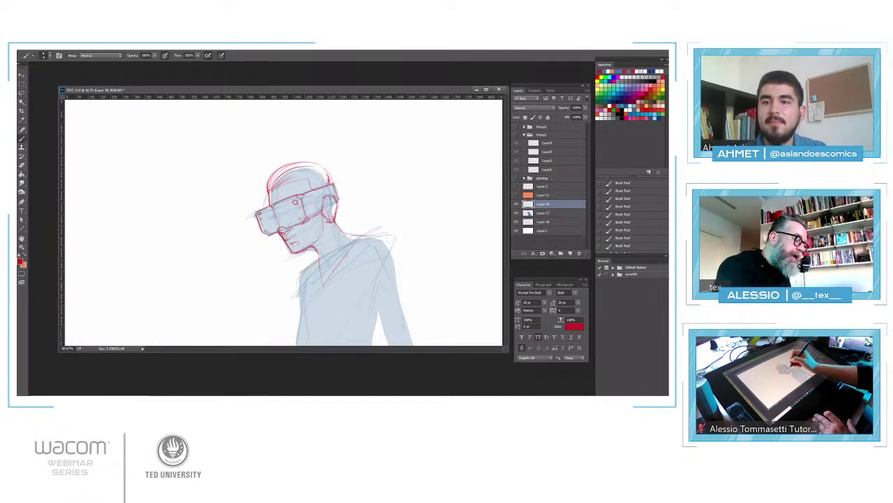
Outline the shirt in red: the chest edge, the shoulder and the sleeve opening with its folds.
left_click_drag(303, 279, 301, 298)
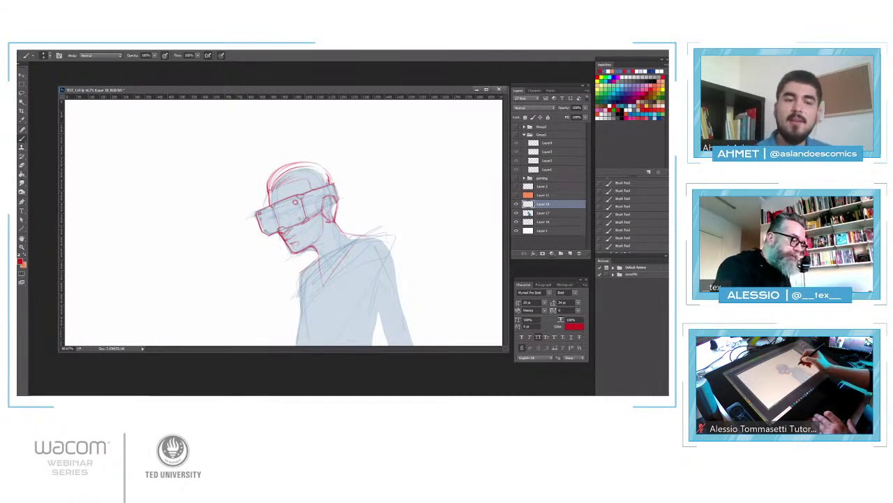
left_click_drag(365, 236, 391, 243)
left_click_drag(407, 287, 379, 298)
left_click_drag(390, 280, 375, 322)
left_click_drag(302, 297, 304, 326)
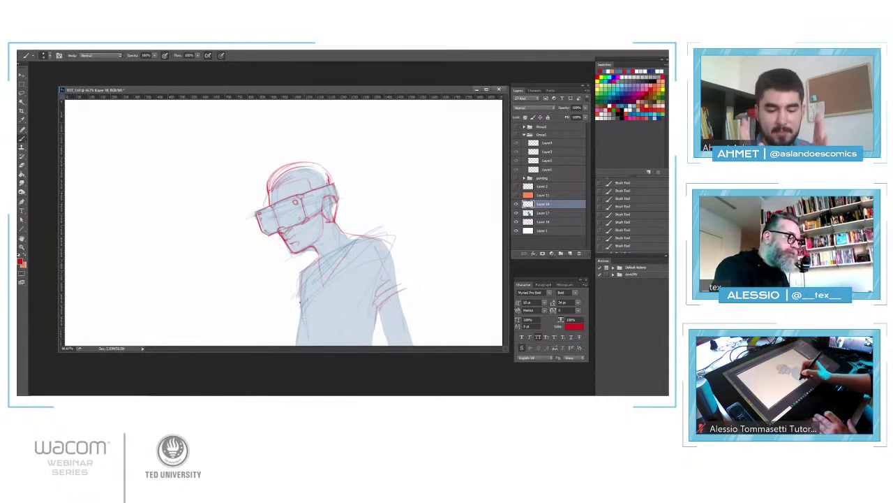
left_click_drag(302, 277, 296, 325)
left_click_drag(384, 234, 359, 239)
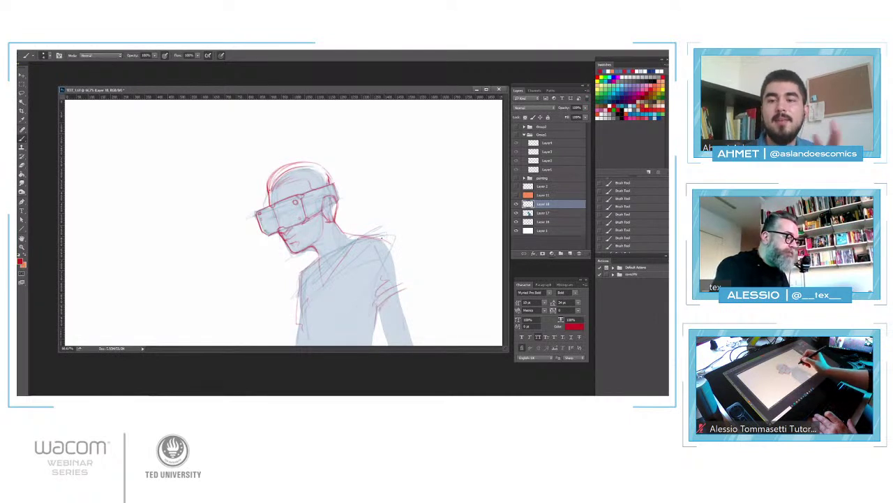
left_click_drag(317, 259, 295, 317)
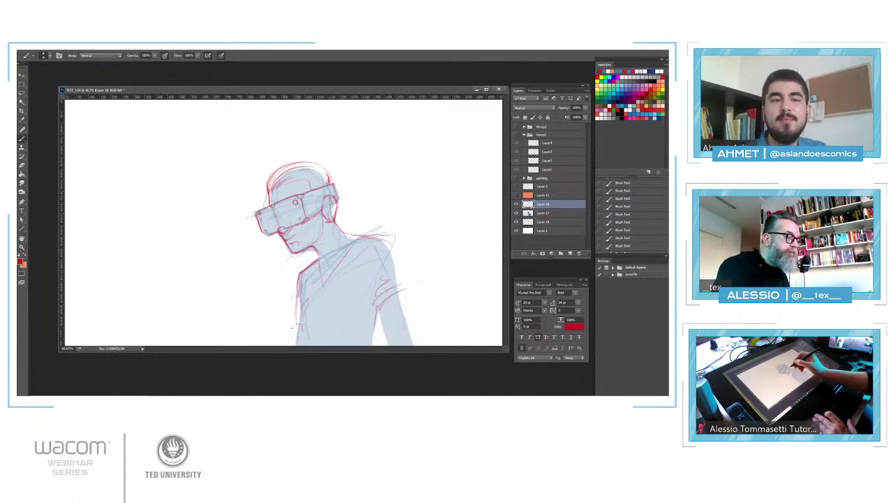
Draw straight horizontal lines on both sides of the head at headset height to form a band behind the figure.
left_click_drag(339, 200, 492, 200)
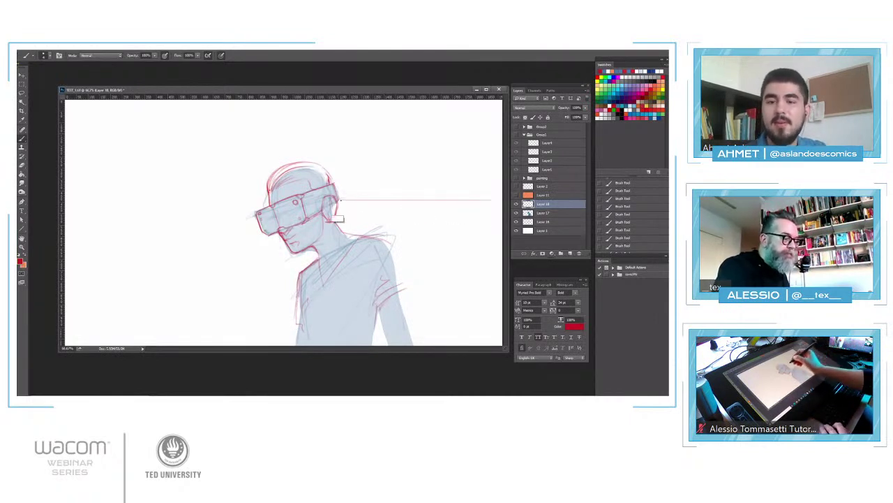
left_click_drag(339, 201, 491, 201)
left_click_drag(338, 220, 447, 219)
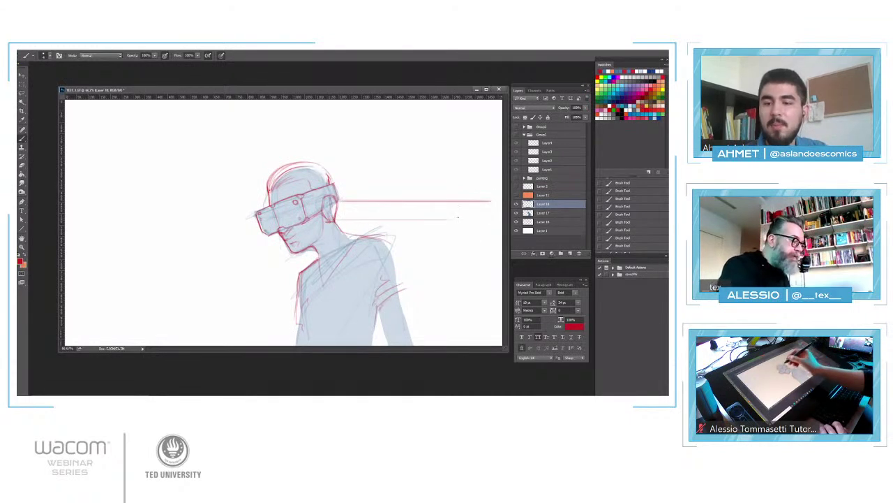
left_click_drag(270, 204, 123, 205)
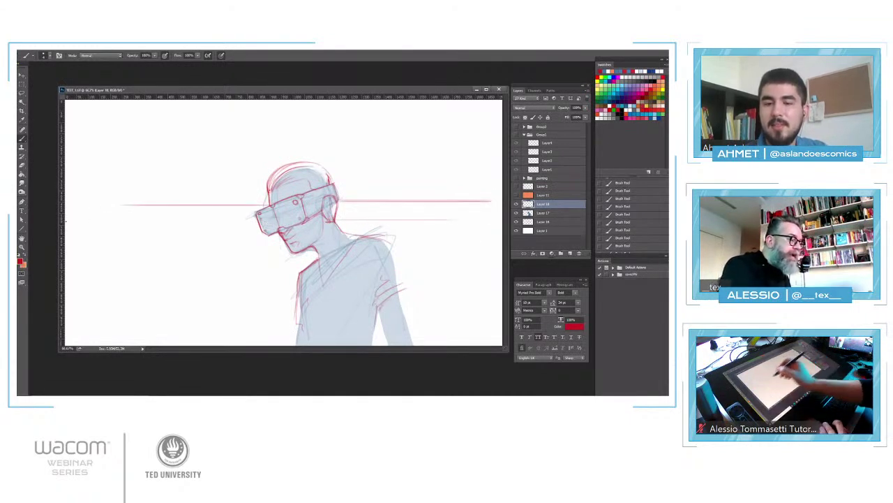
left_click_drag(269, 204, 124, 204)
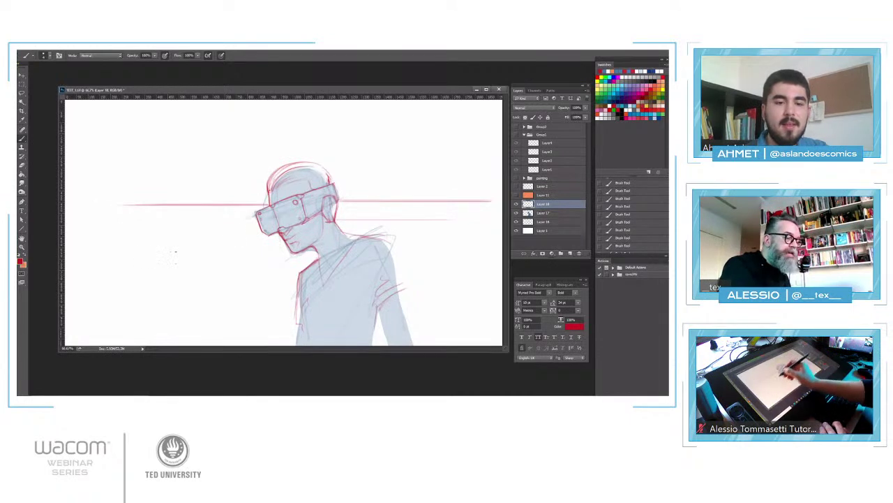
left_click(115, 227, "shift")
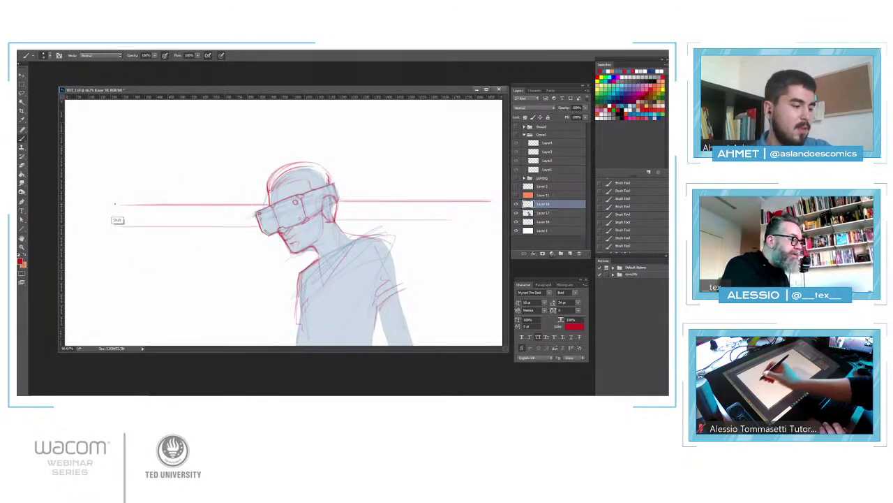
left_click_drag(340, 203, 456, 203)
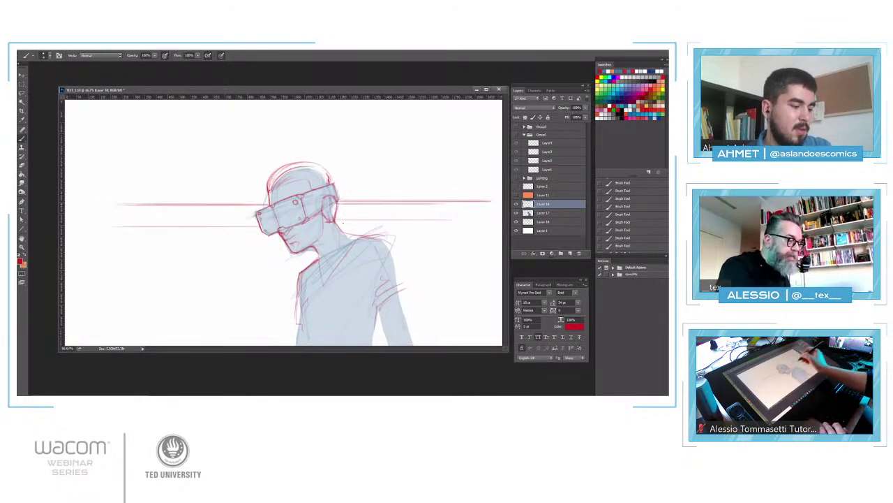
left_click_drag(338, 223, 458, 223)
left_click_drag(339, 203, 426, 203)
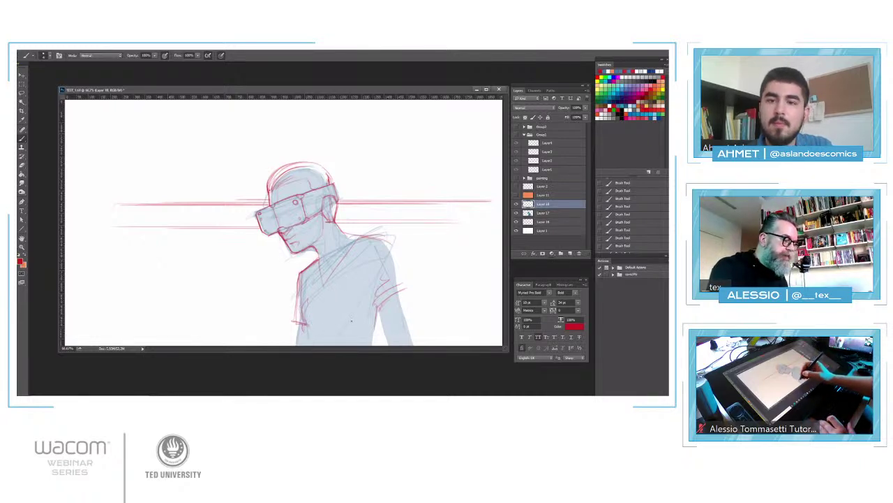
Add fold strokes around the lower sleeve and hand-letter "VR" inside the band behind the head.
mouse_move(356, 316)
left_mouse_down()
mouse_move(390, 303)
mouse_move(377, 336)
left_mouse_up()
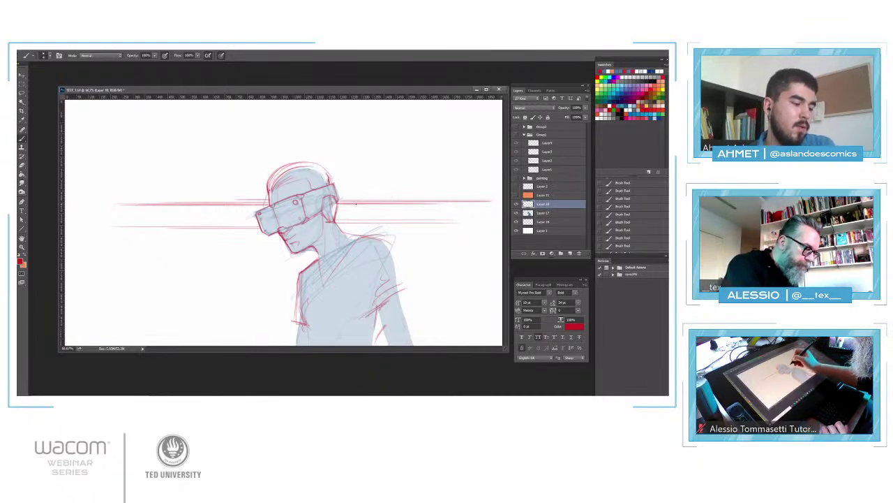
mouse_move(356, 203)
left_mouse_down()
mouse_move(354, 220)
mouse_move(365, 213)
mouse_move(367, 221)
left_mouse_up()
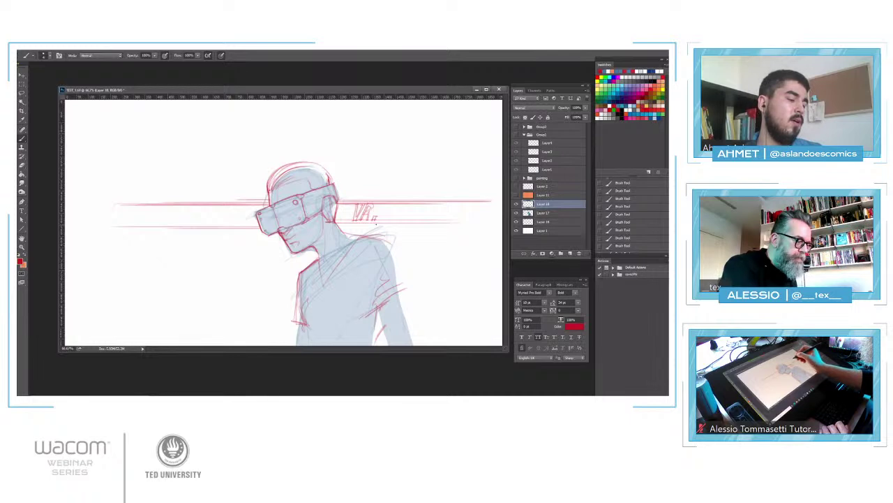
Thicken the rear end of the headset strap with short strokes at the back of the head.
left_click_drag(337, 184, 341, 195)
left_click_drag(337, 185, 341, 199)
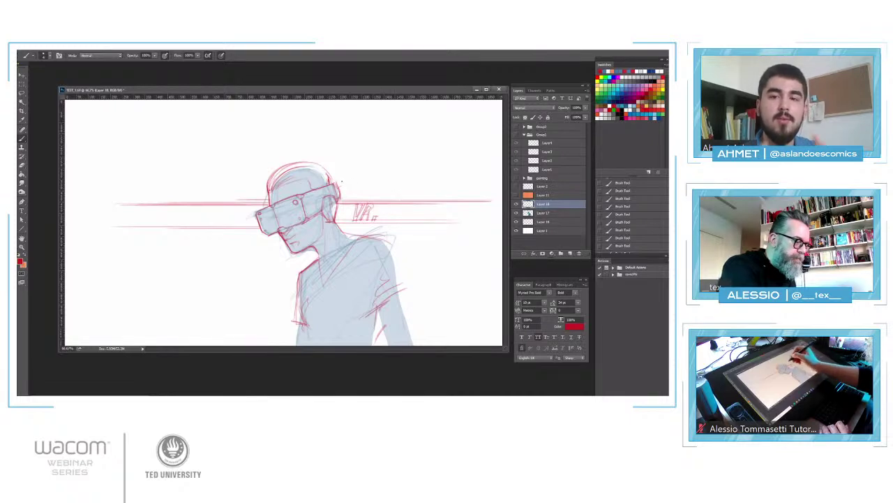
left_click_drag(339, 181, 326, 190)
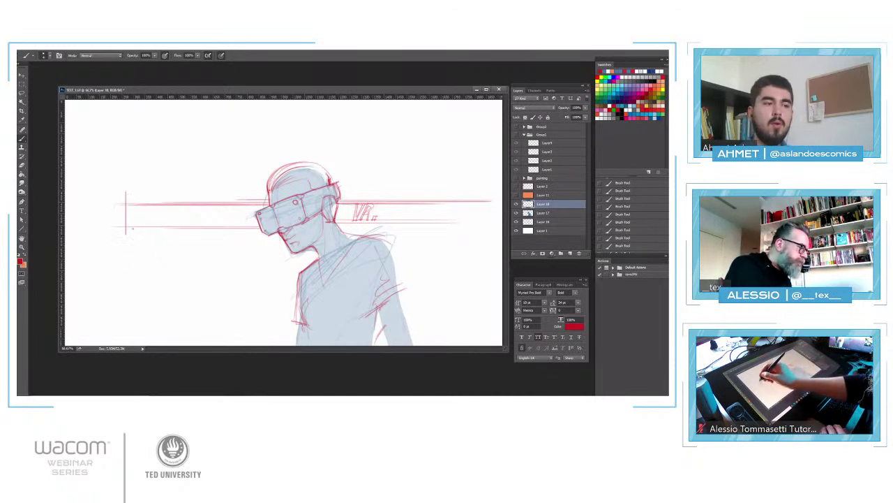
Reinforce the band's horizontal edges on both sides of the head and close its right end with a vertical line.
left_click_drag(123, 204, 215, 204)
left_click_drag(121, 228, 247, 227)
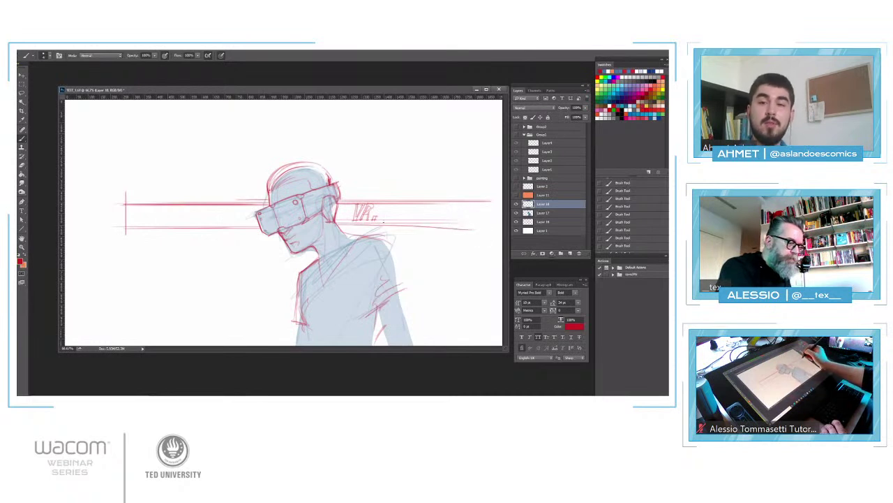
left_click_drag(341, 226, 490, 226)
left_click_drag(466, 194, 465, 235)
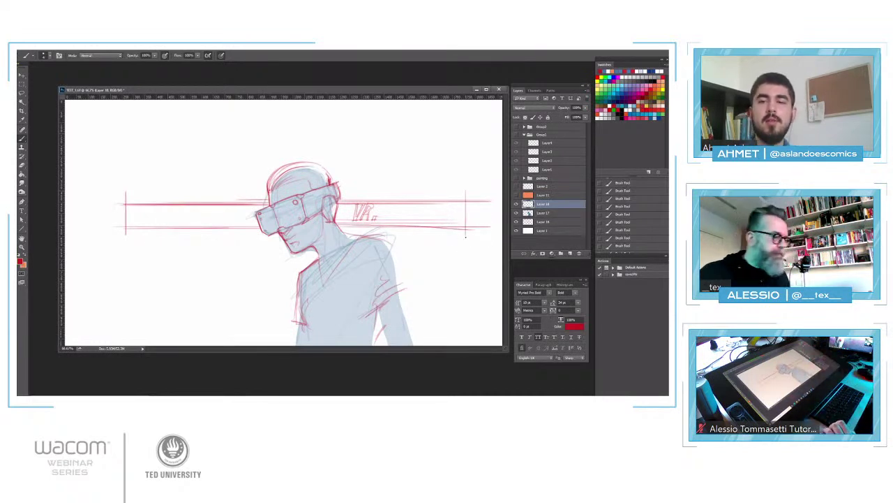
Draw a large rectangular frame behind the figure with straight lines, extending above and below the band.
left_click_drag(201, 130, 203, 214)
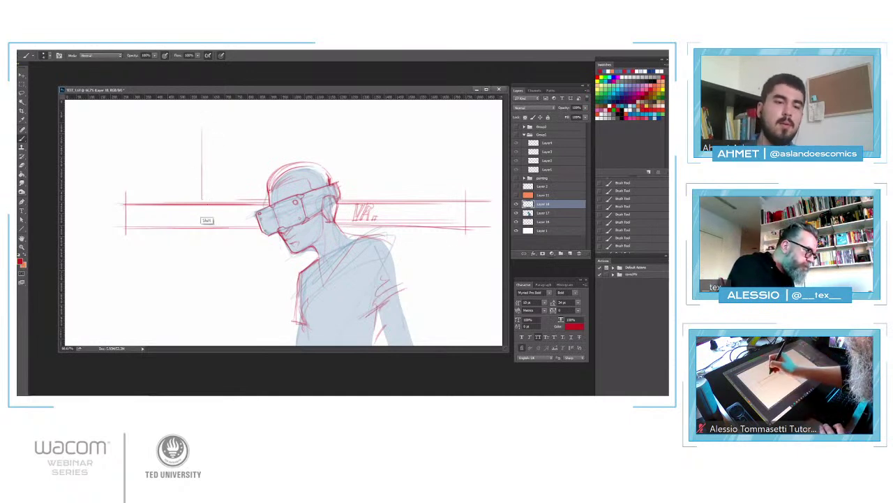
left_click(204, 295, "shift")
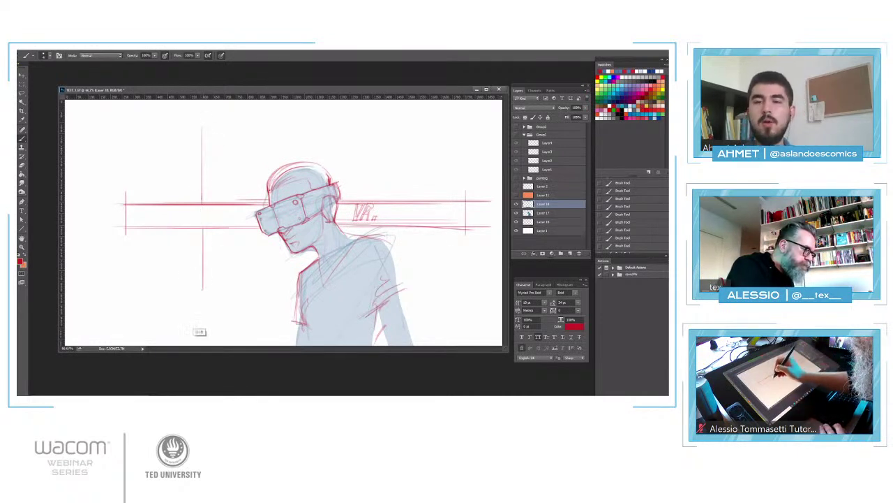
left_click_drag(203, 297, 290, 297)
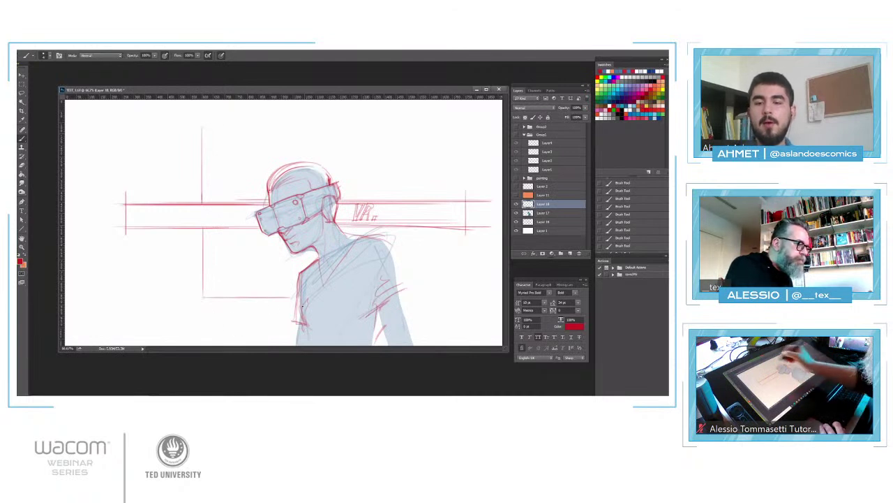
left_click(202, 127)
left_click(445, 128, "shift")
left_click_drag(442, 129, 440, 297)
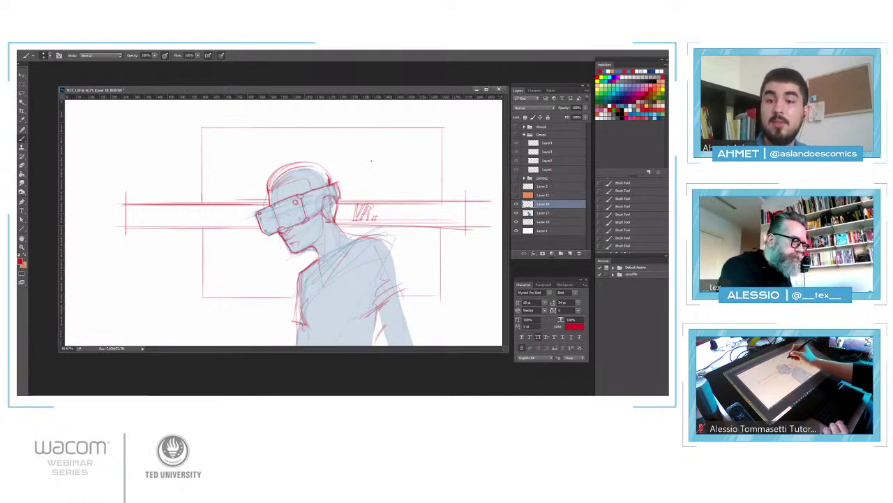
Round all four corners of the rectangular frame with short curved strokes.
left_click_drag(202, 144, 224, 127)
left_click_drag(204, 285, 225, 298)
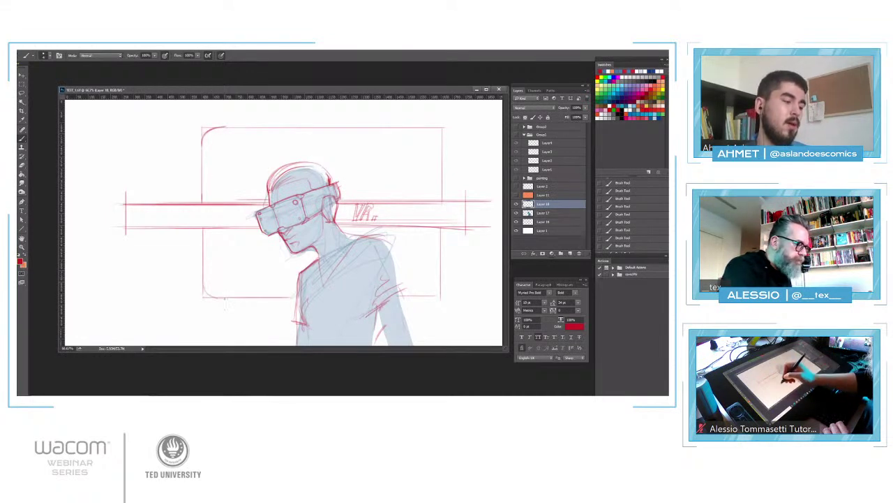
left_click_drag(403, 296, 434, 292)
left_click_drag(441, 290, 441, 280)
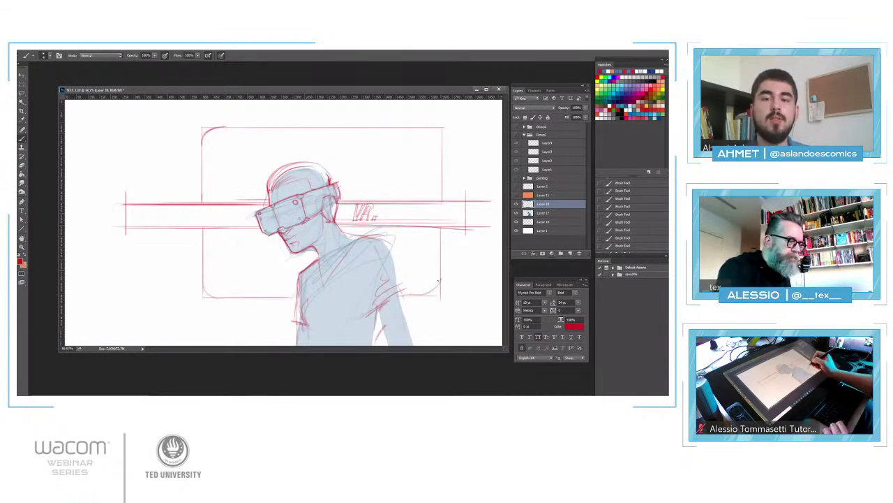
left_click_drag(423, 127, 442, 139)
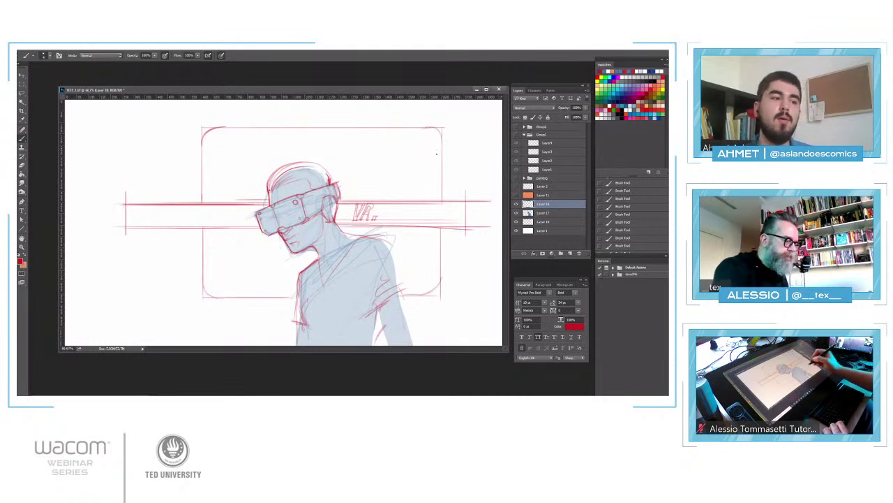
Sketch the rounded top of a second frame directly below the first, on both sides of the torso.
mouse_move(203, 312)
left_mouse_down()
mouse_move(204, 344)
mouse_move(225, 308)
mouse_move(210, 307)
mouse_move(290, 307)
left_mouse_up()
mouse_move(399, 305)
left_mouse_down()
mouse_move(435, 309)
mouse_move(440, 344)
mouse_move(440, 316)
left_mouse_up()
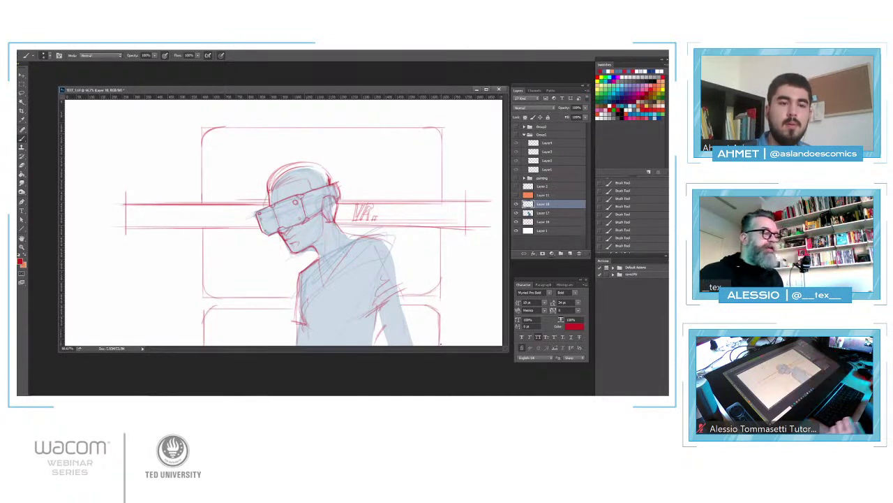